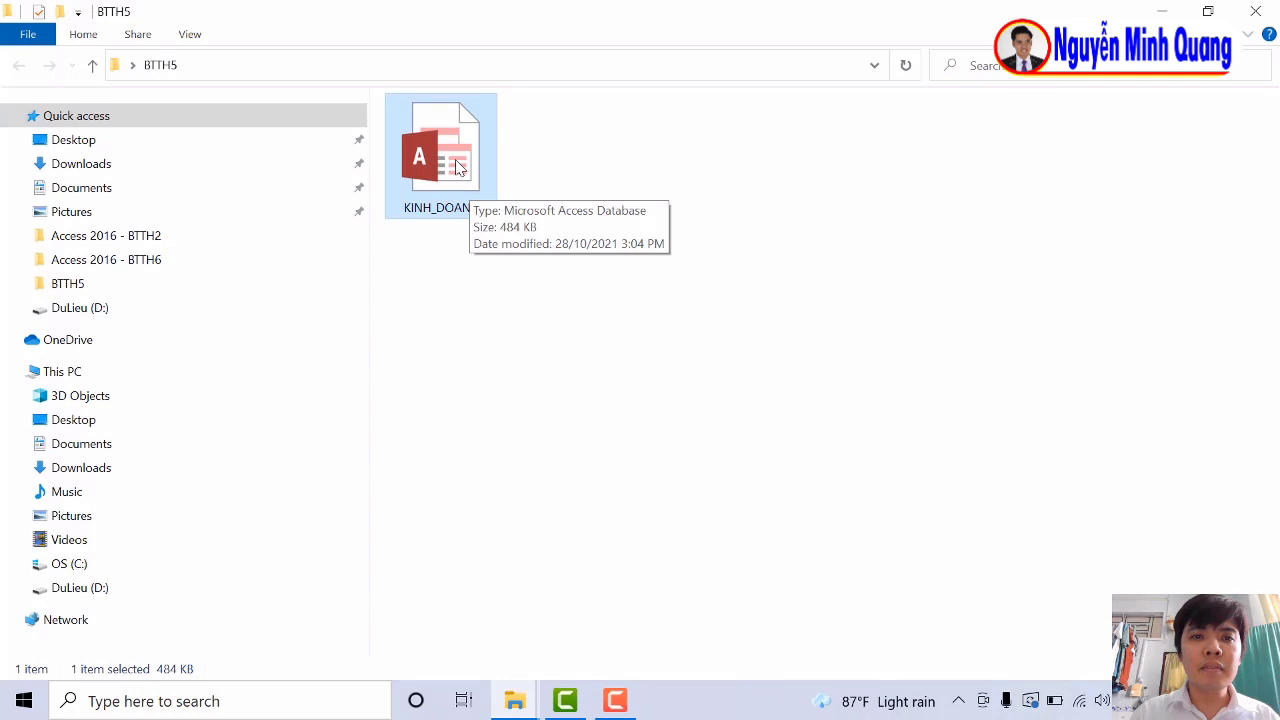
Open the KINH_DOANH Access database from the BTTH5 folder.
left_click(543, 151)
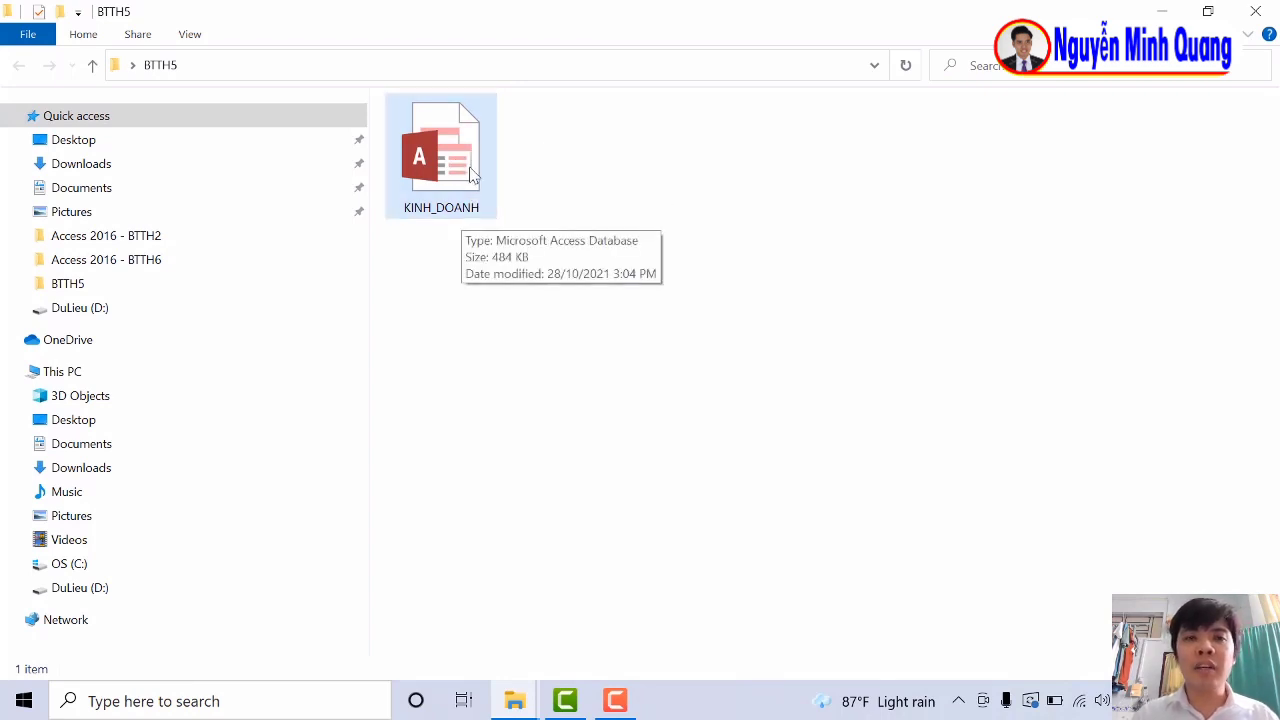
double_click(473, 174)
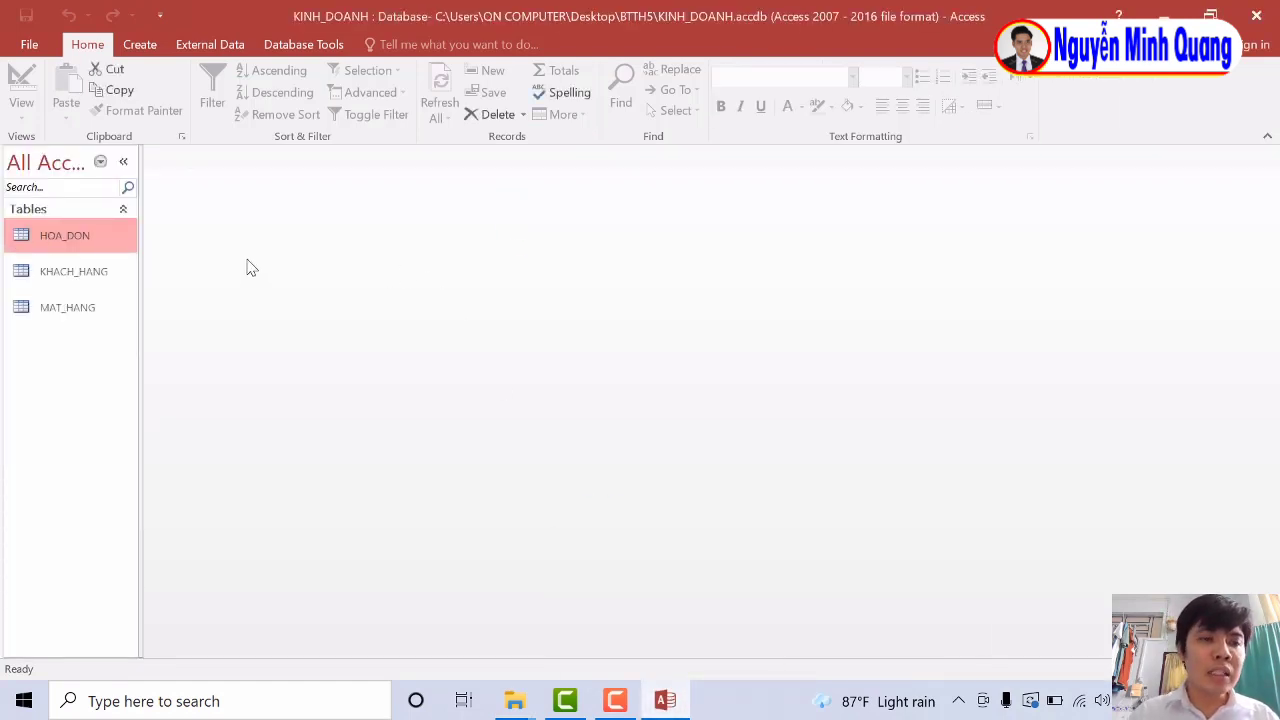
left_click(83, 278)
left_click(77, 313)
left_click(84, 248)
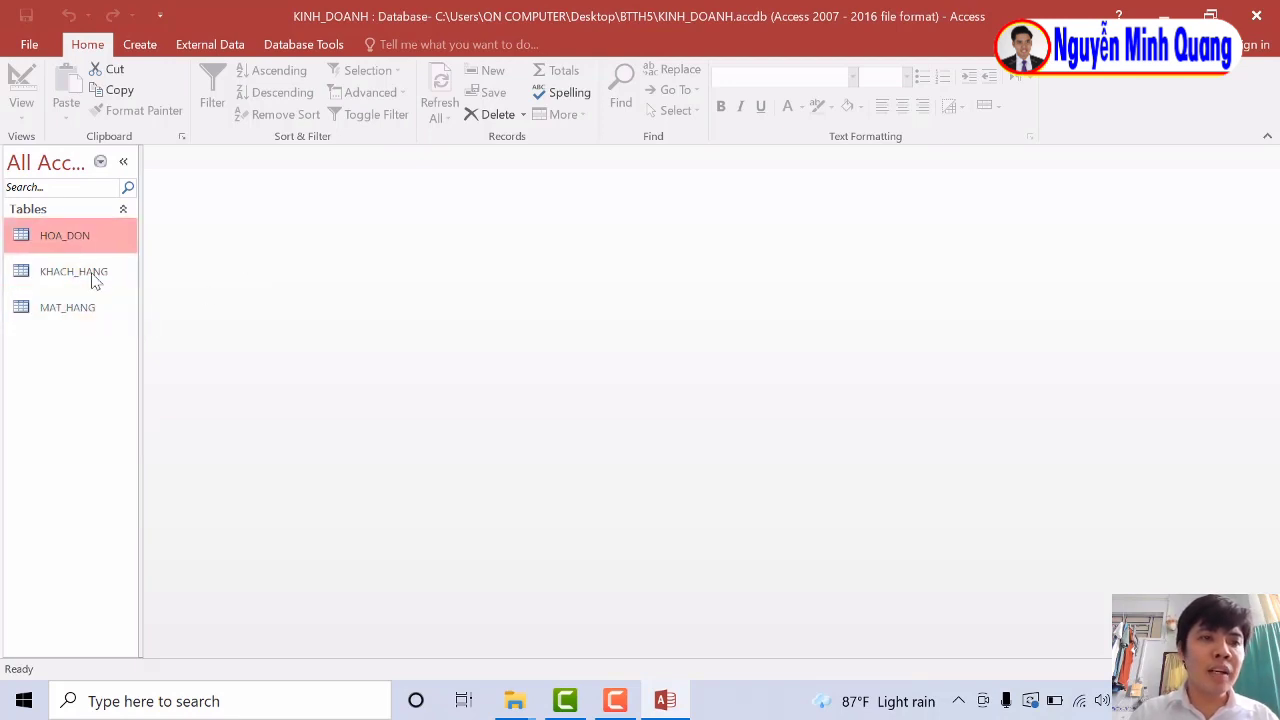
Open the KHACH_HANG and MAT_HANG tables and look over their records.
left_click(93, 278)
double_click(97, 282)
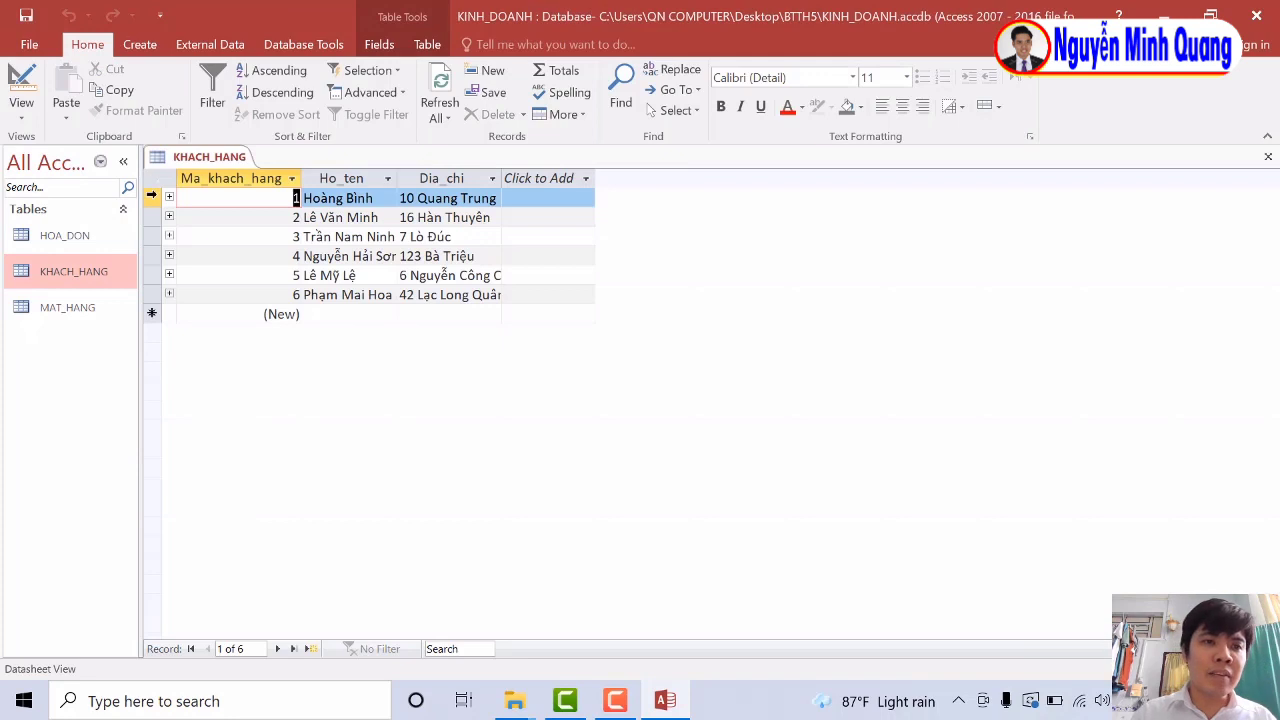
left_click_drag(151, 211, 140, 290)
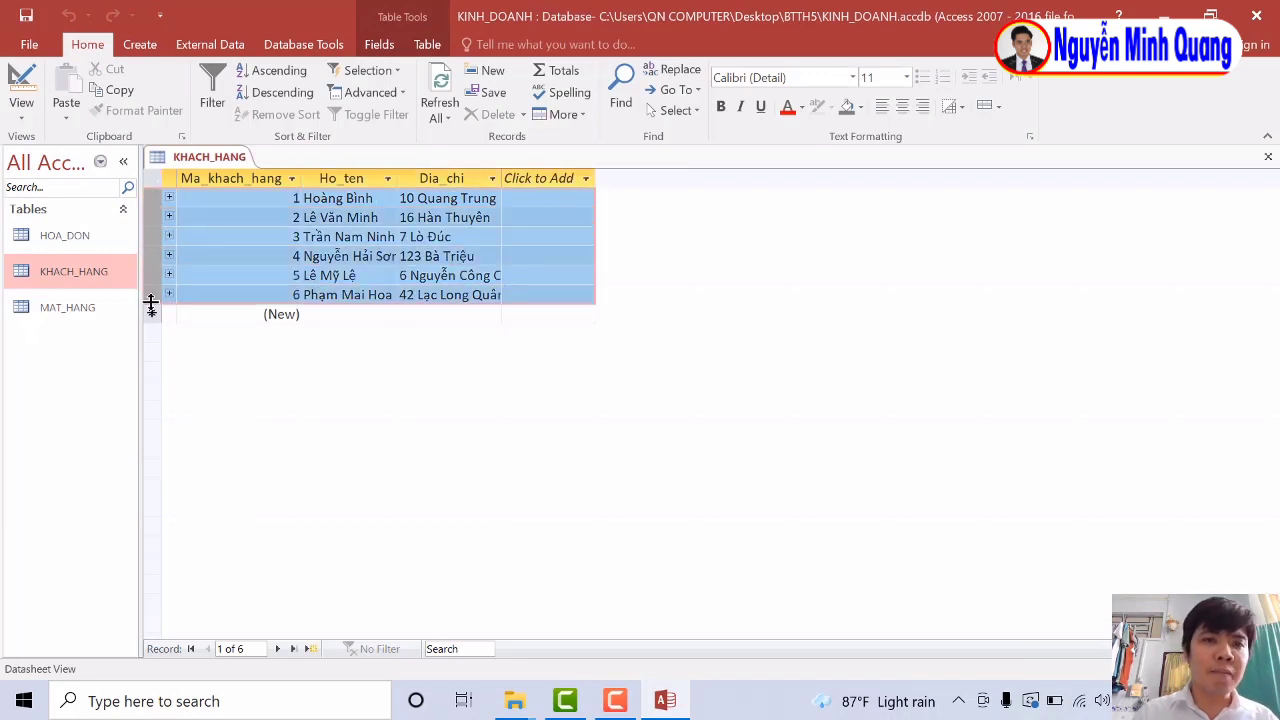
double_click(67, 307)
left_click_drag(151, 198, 151, 294)
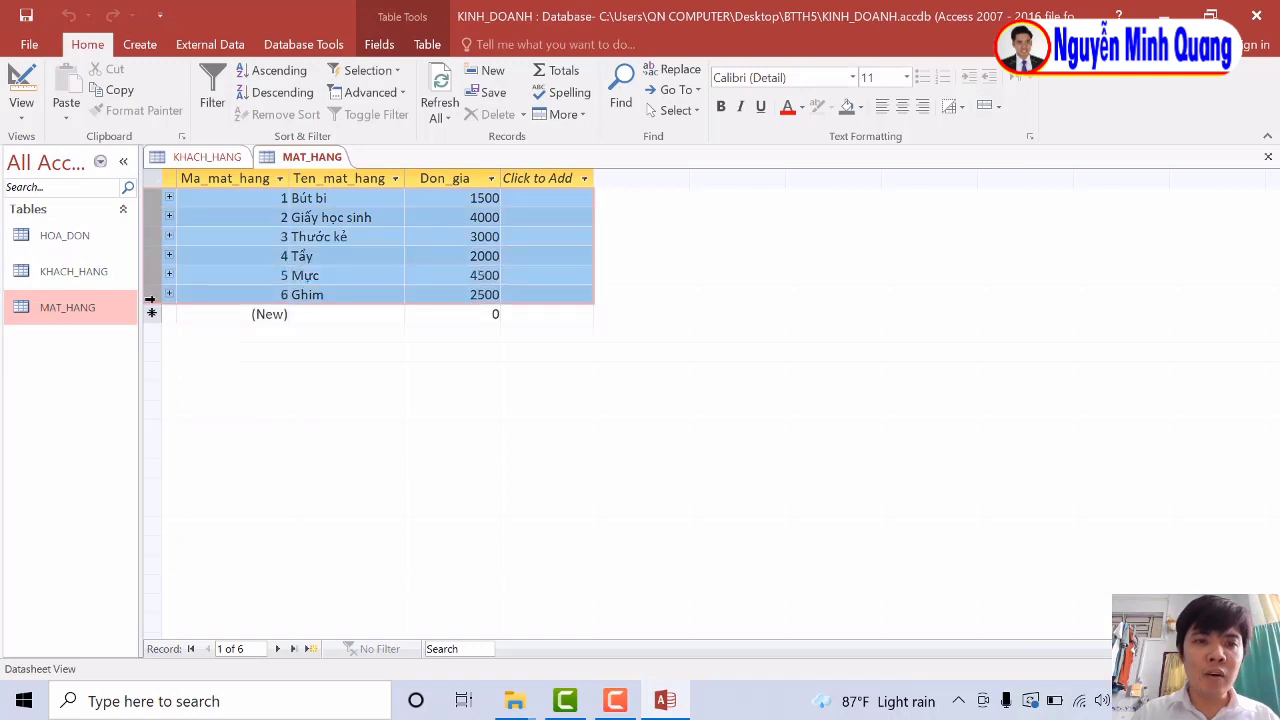
Open the HOA_DON table and examine its order records.
double_click(67, 236)
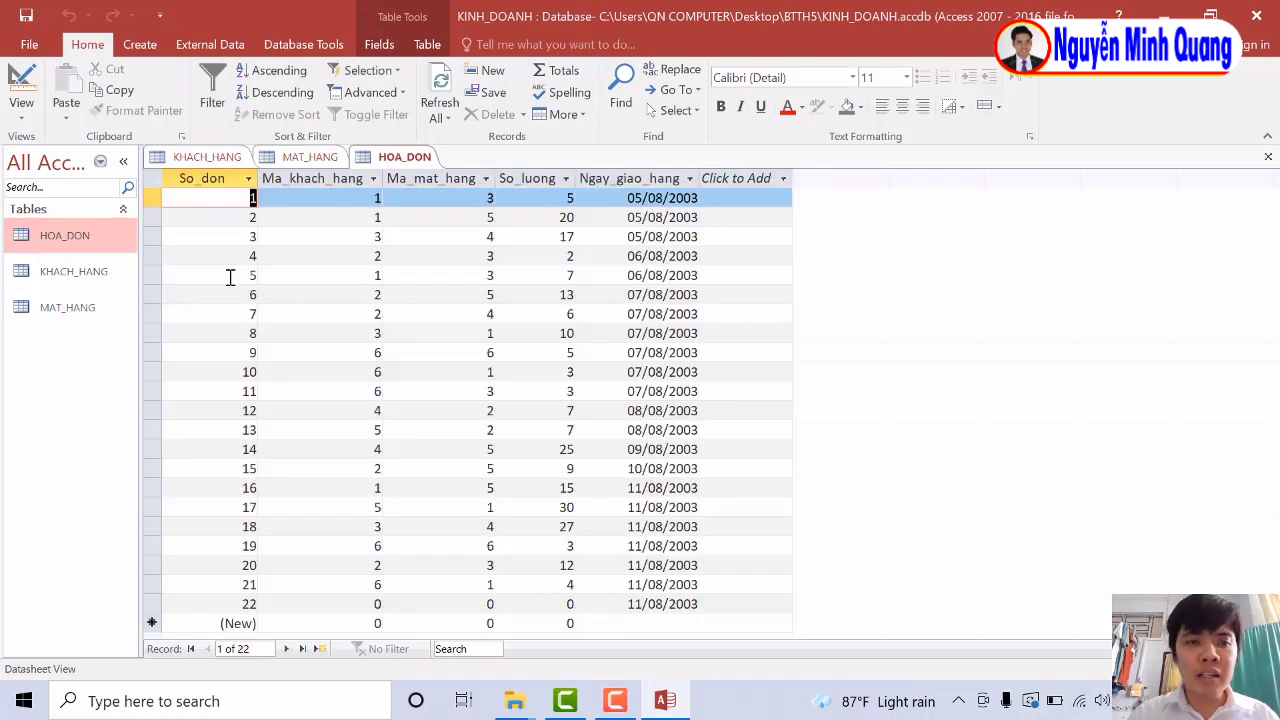
left_click_drag(154, 200, 159, 338)
left_click(155, 198)
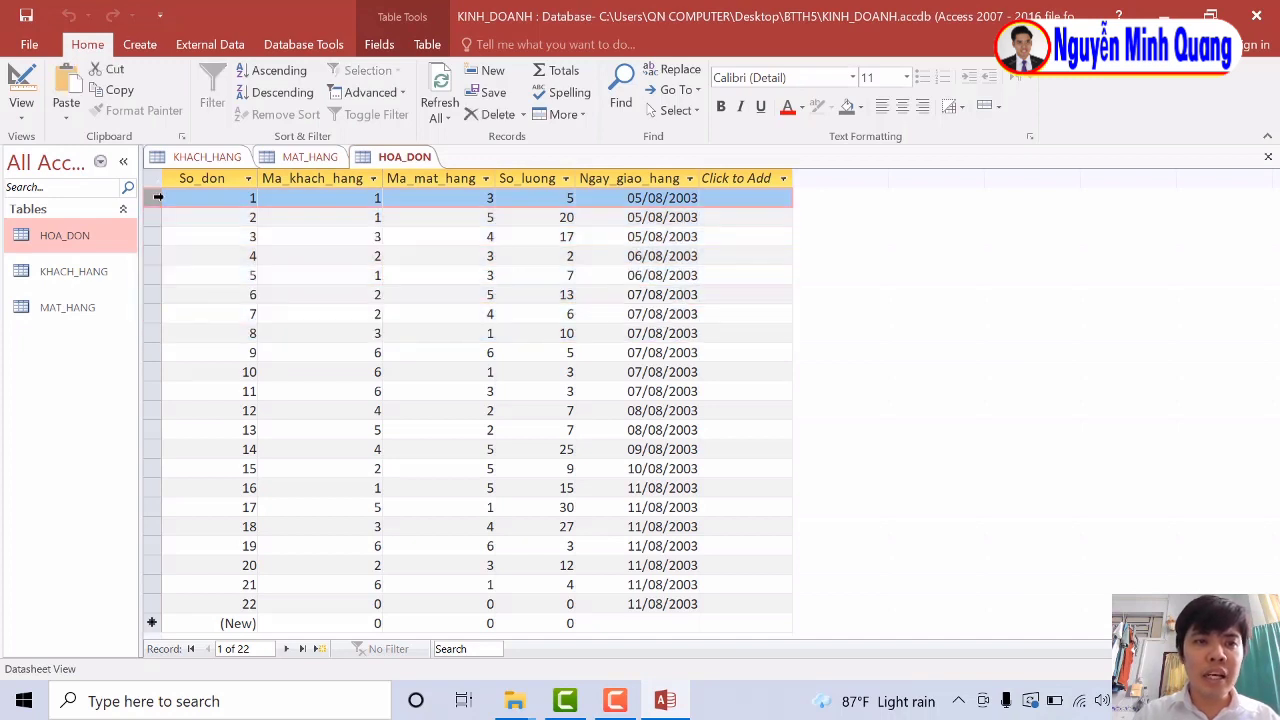
left_click_drag(151, 198, 158, 601)
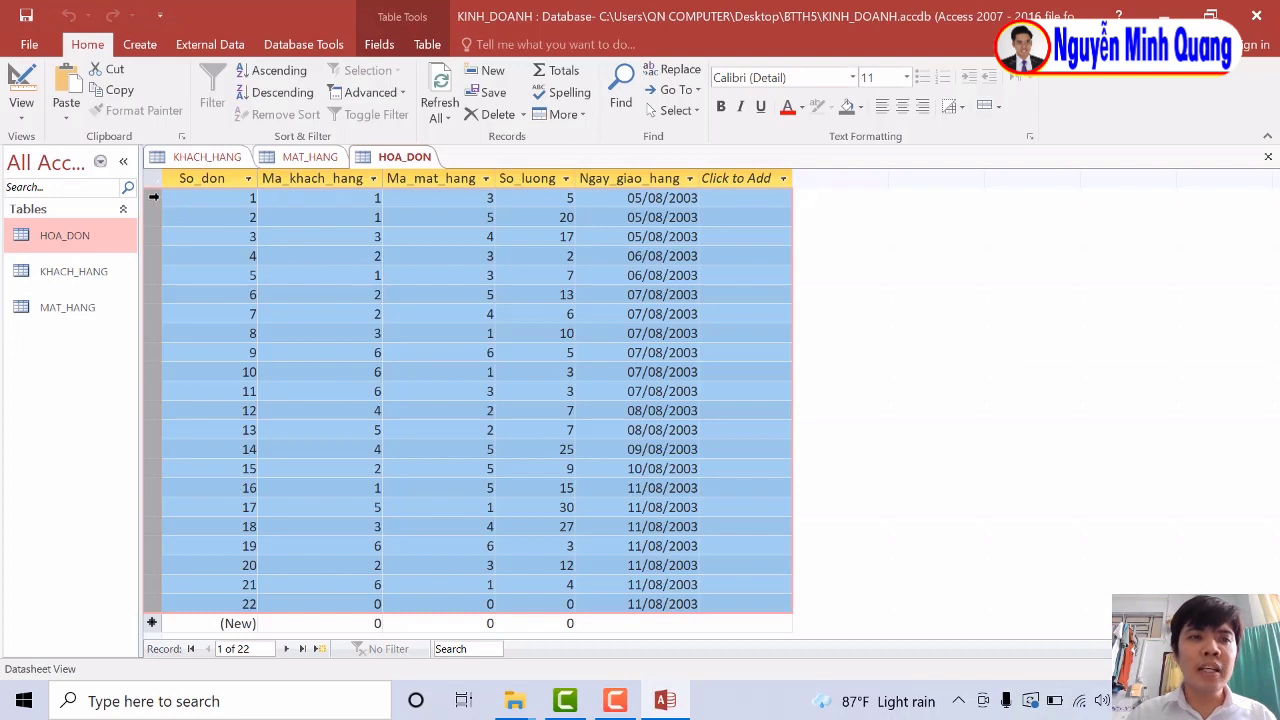
left_click(154, 197)
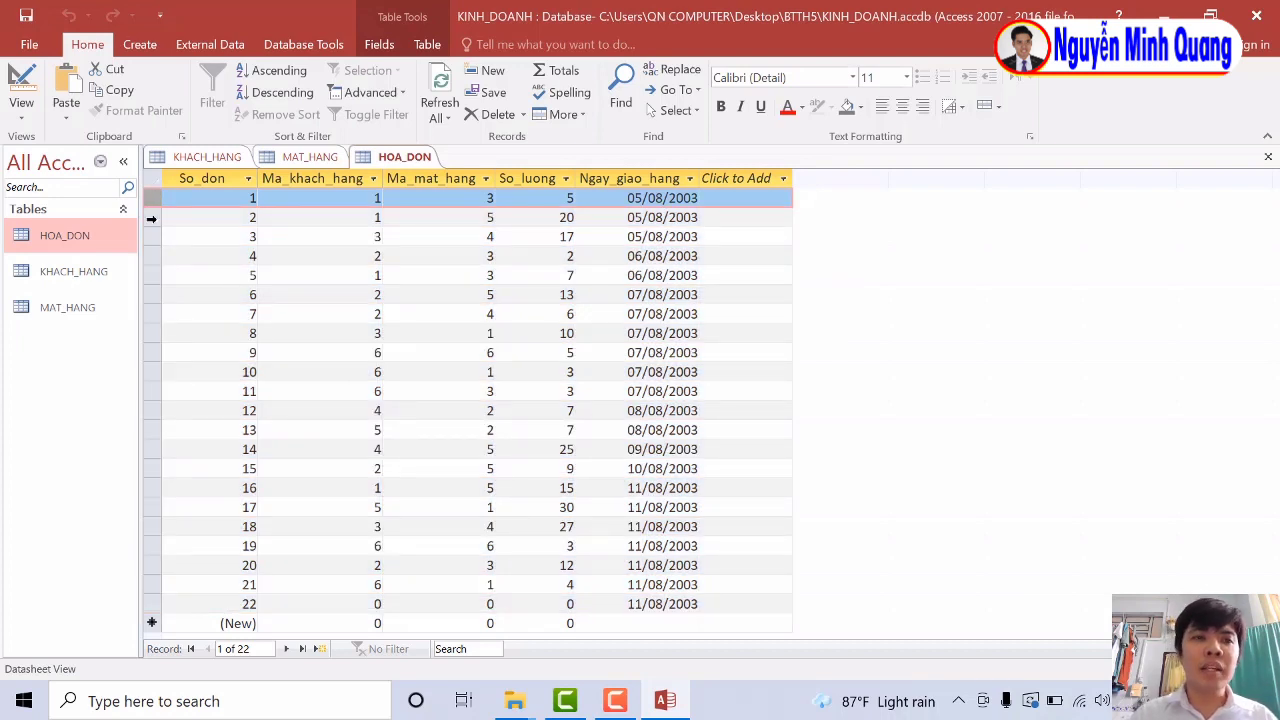
left_click(151, 218)
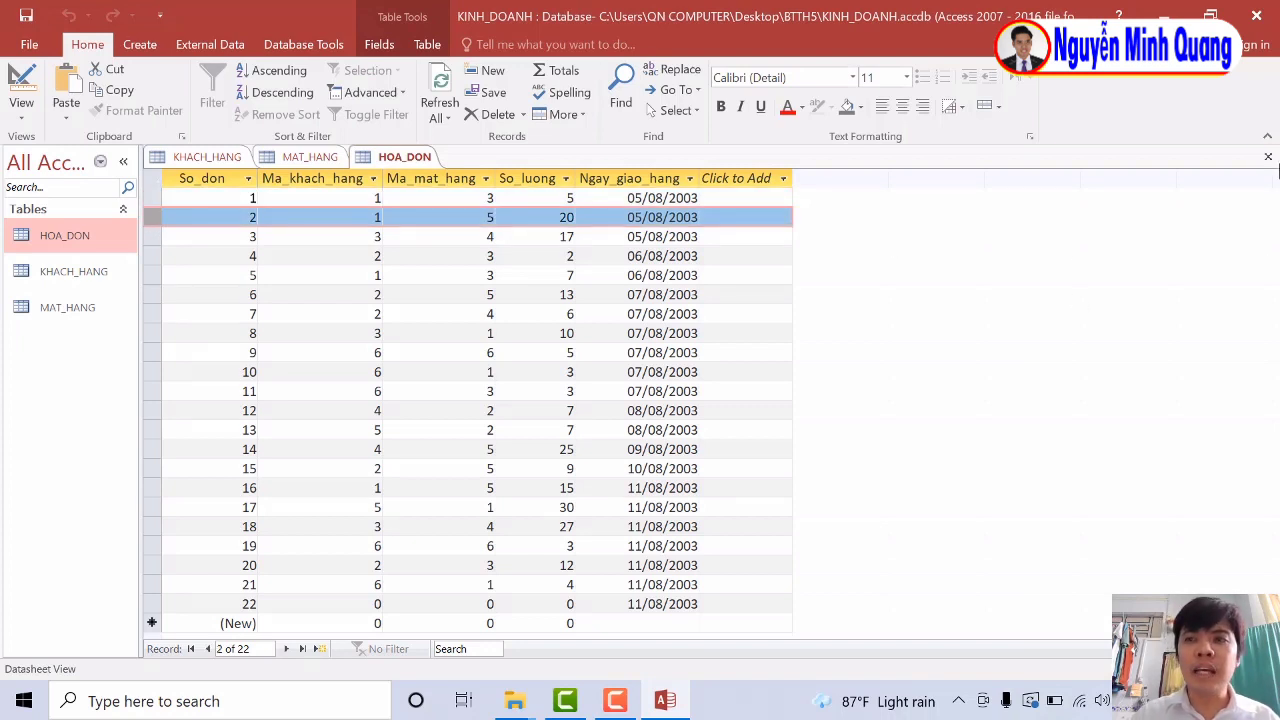
Close the HOA_DON, MAT_HANG and KHACH_HANG tables.
left_click(1269, 158)
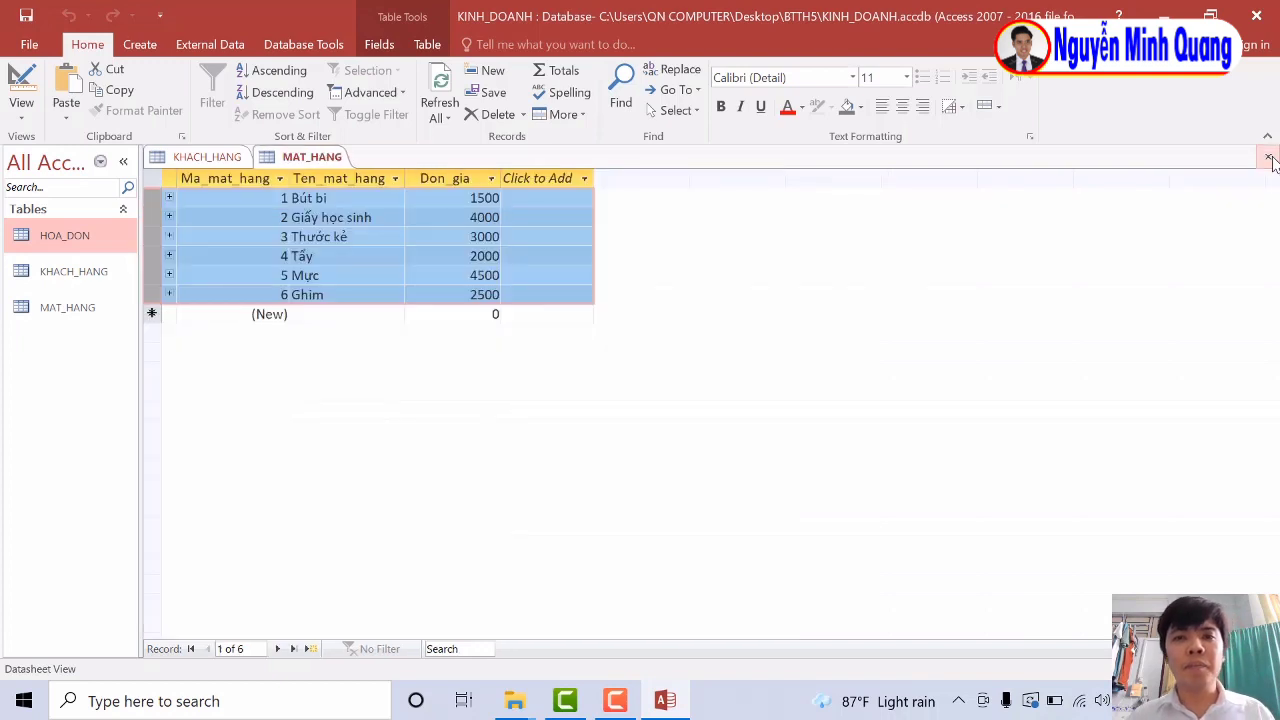
left_click(1269, 158)
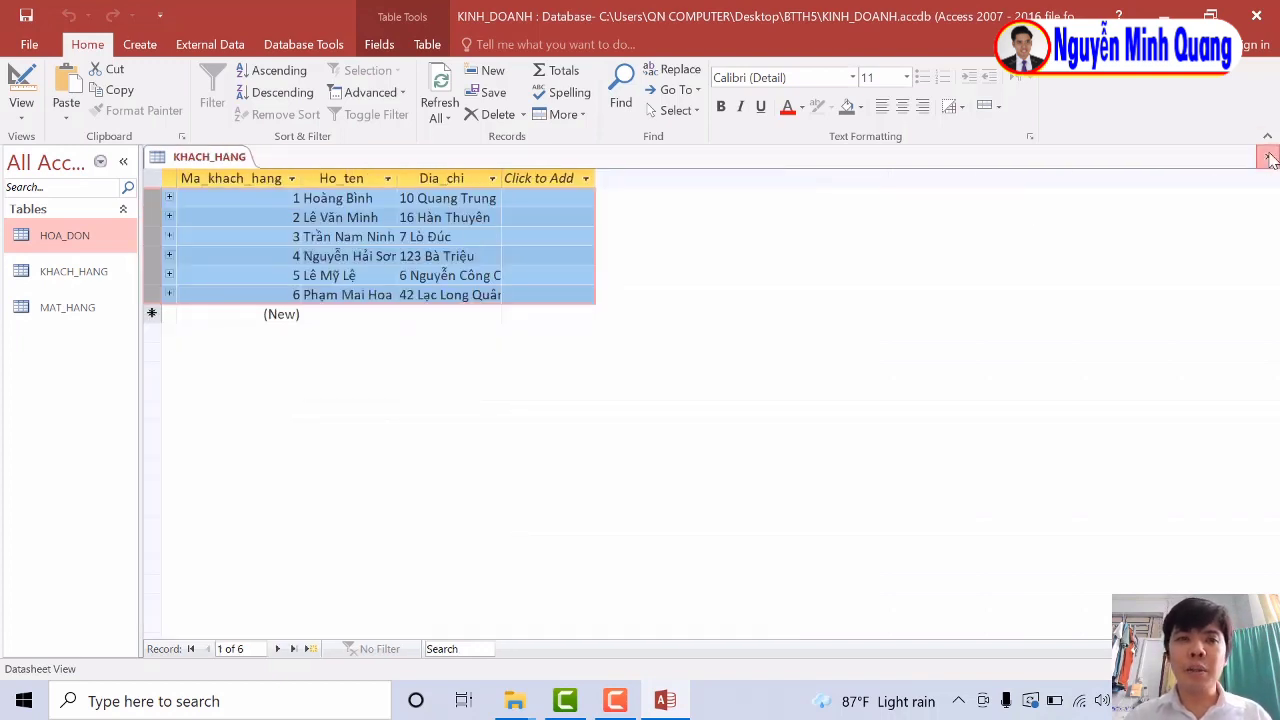
left_click(1269, 158)
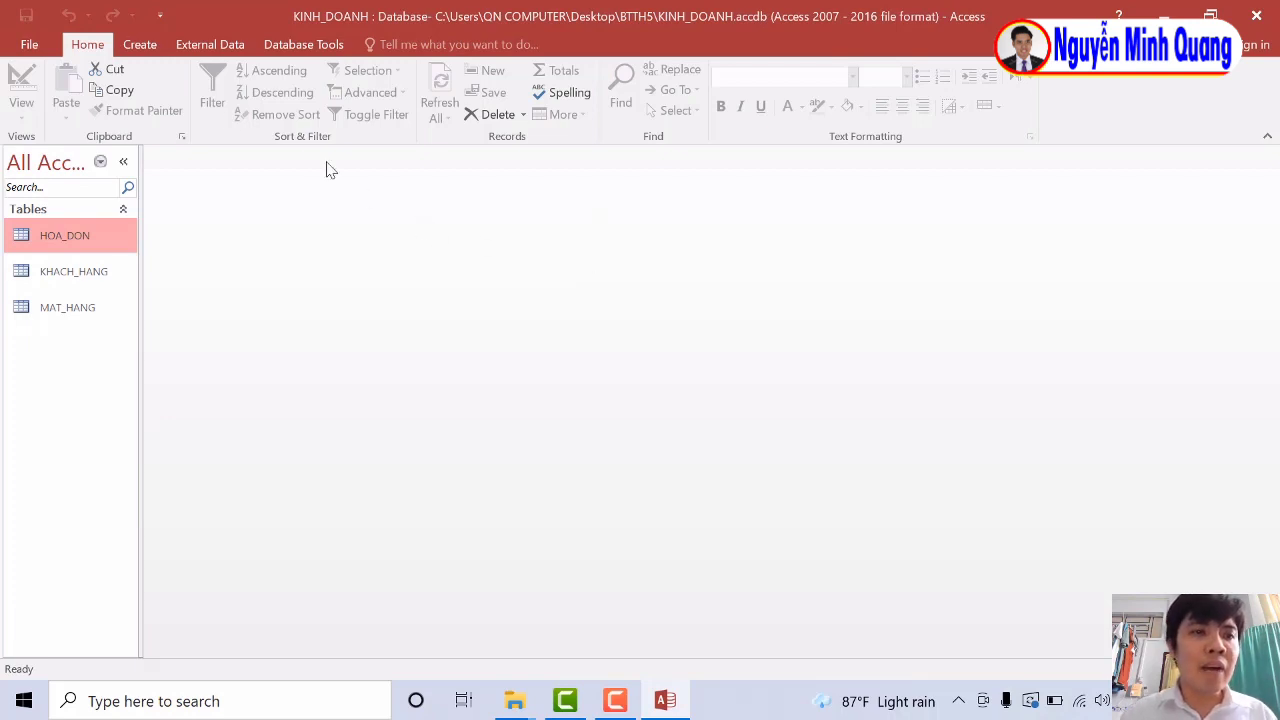
Create a new query in design view based on the HOA_DON and MAT_HANG tables.
left_click(140, 45)
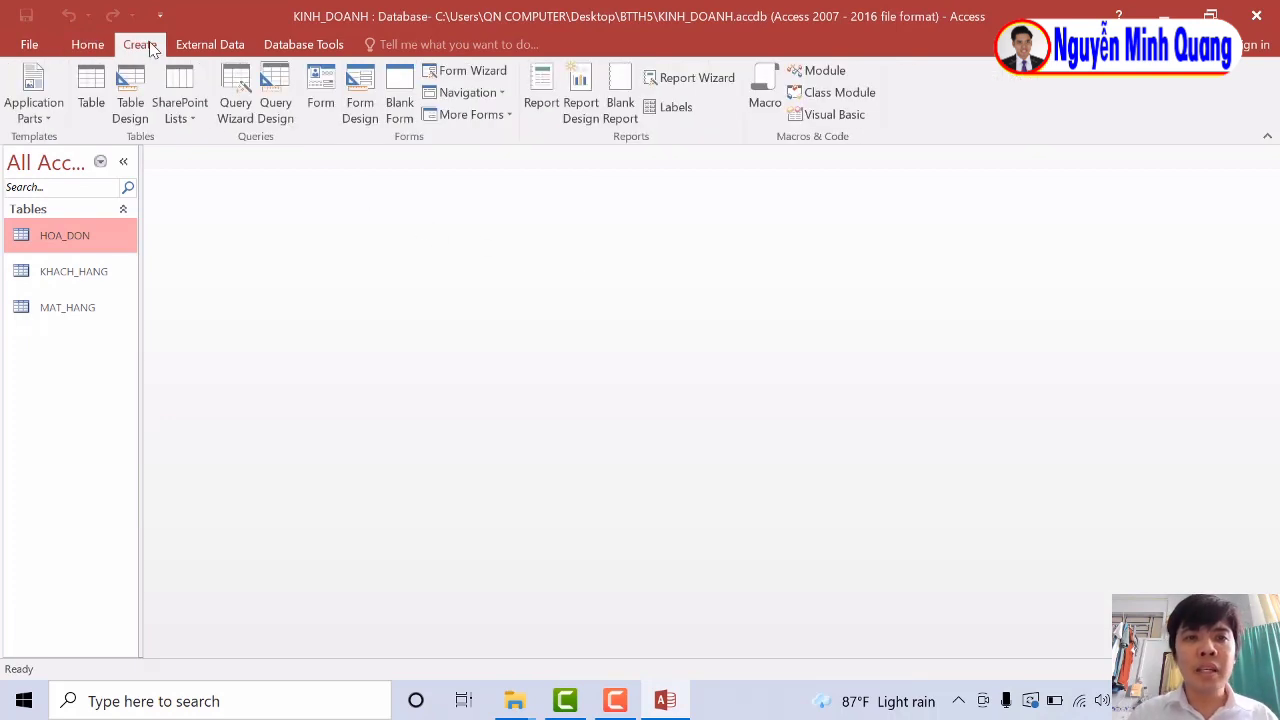
left_click(285, 118)
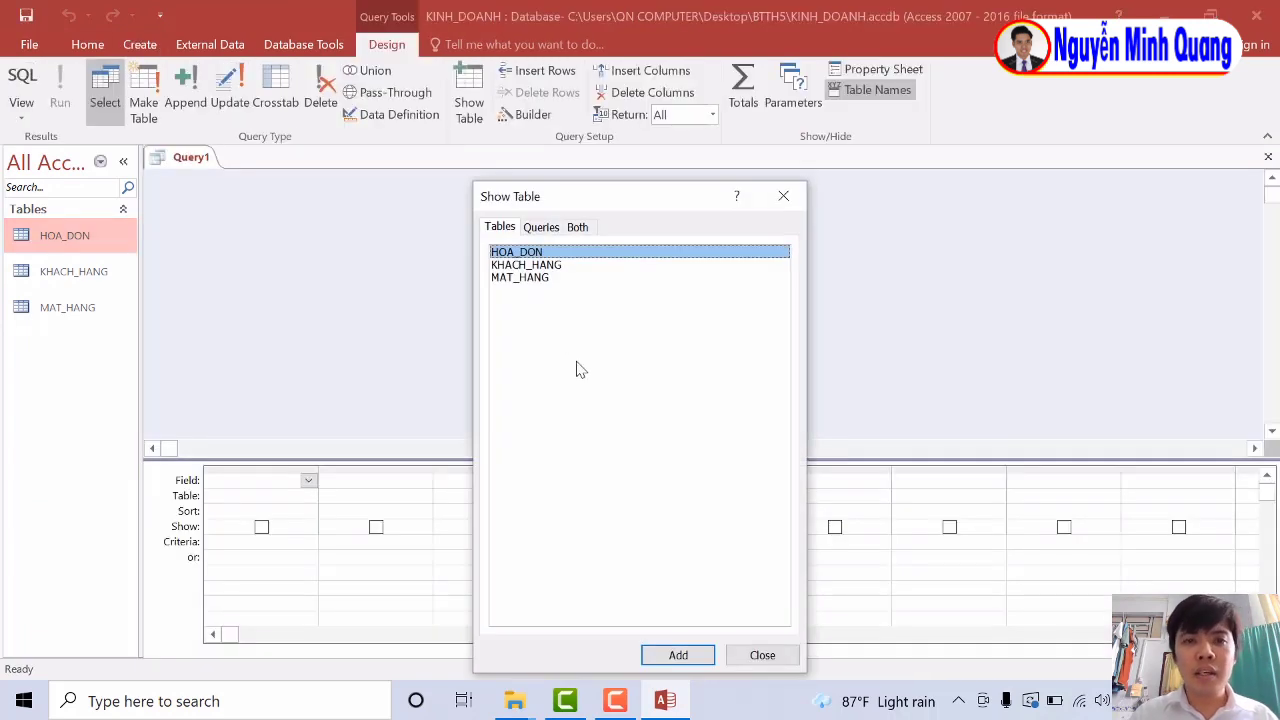
double_click(537, 254)
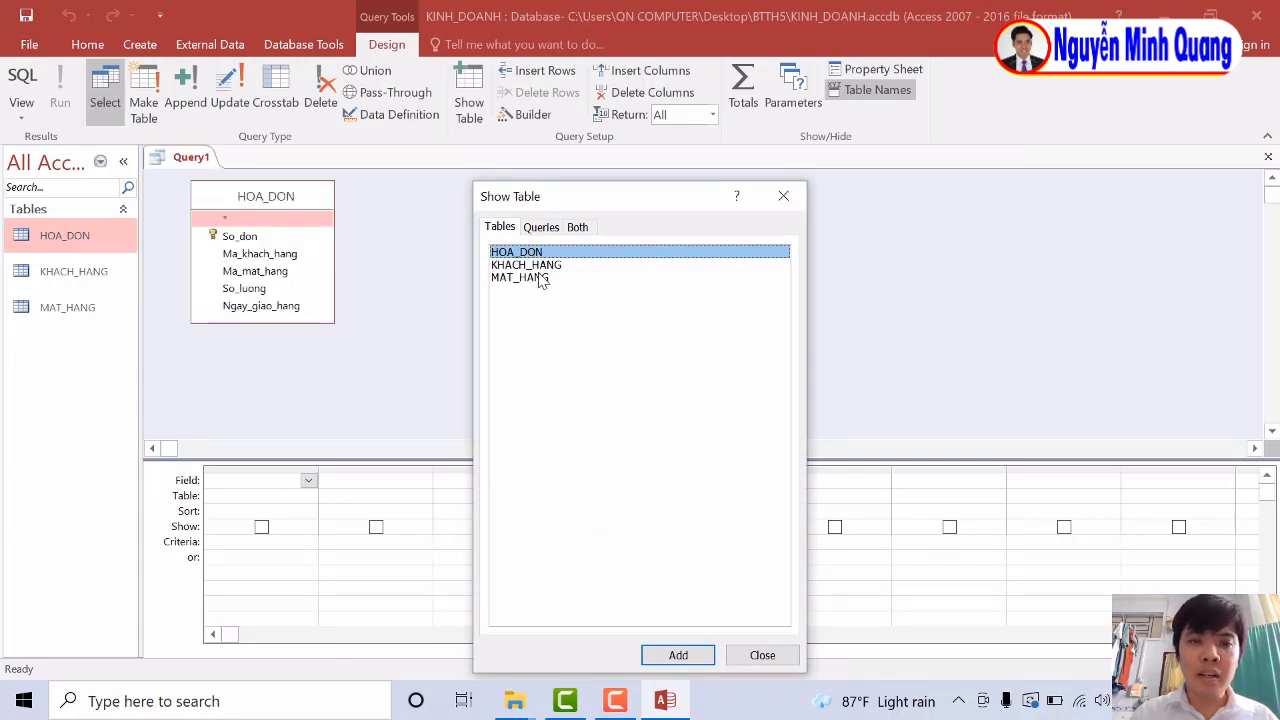
left_click(544, 278)
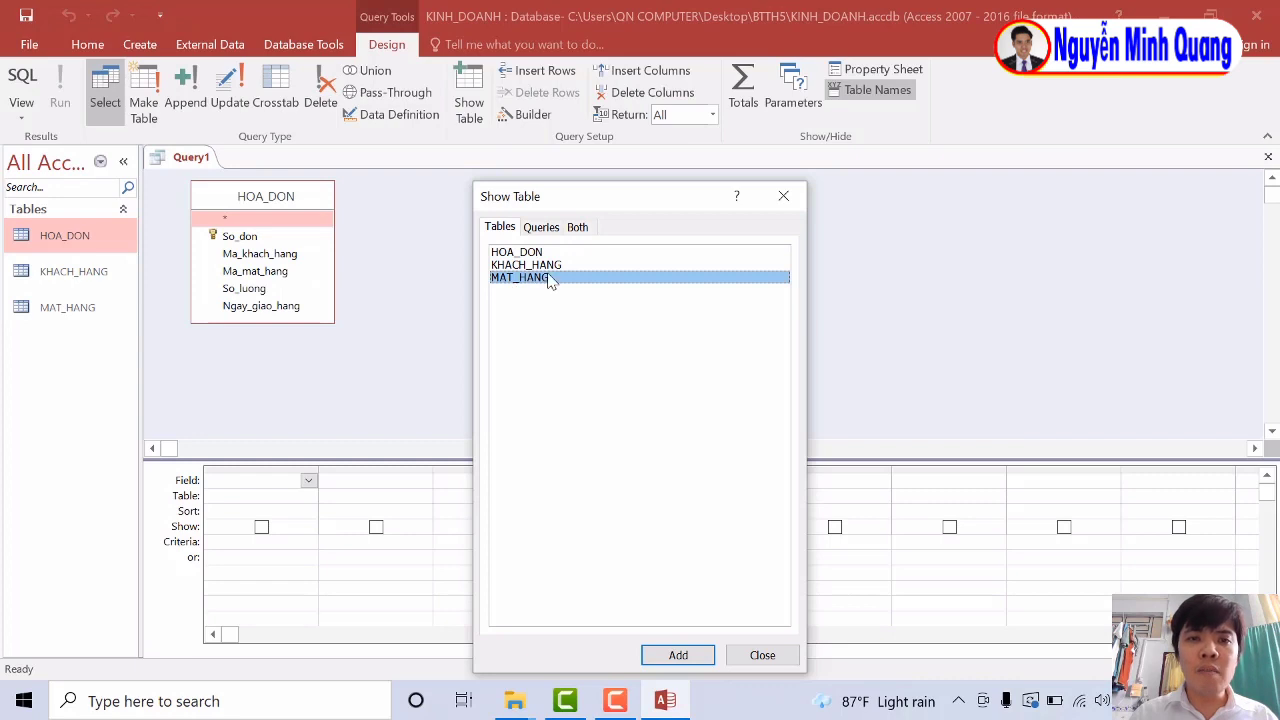
double_click(523, 279)
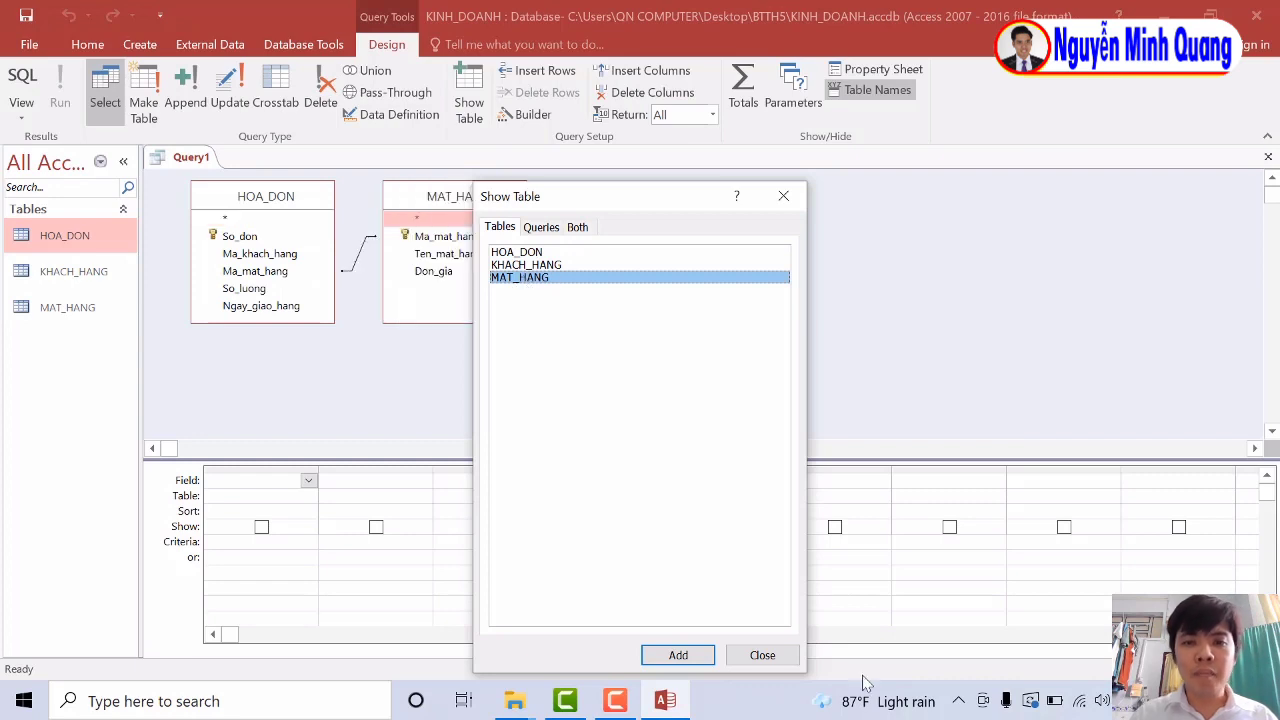
left_click(764, 656)
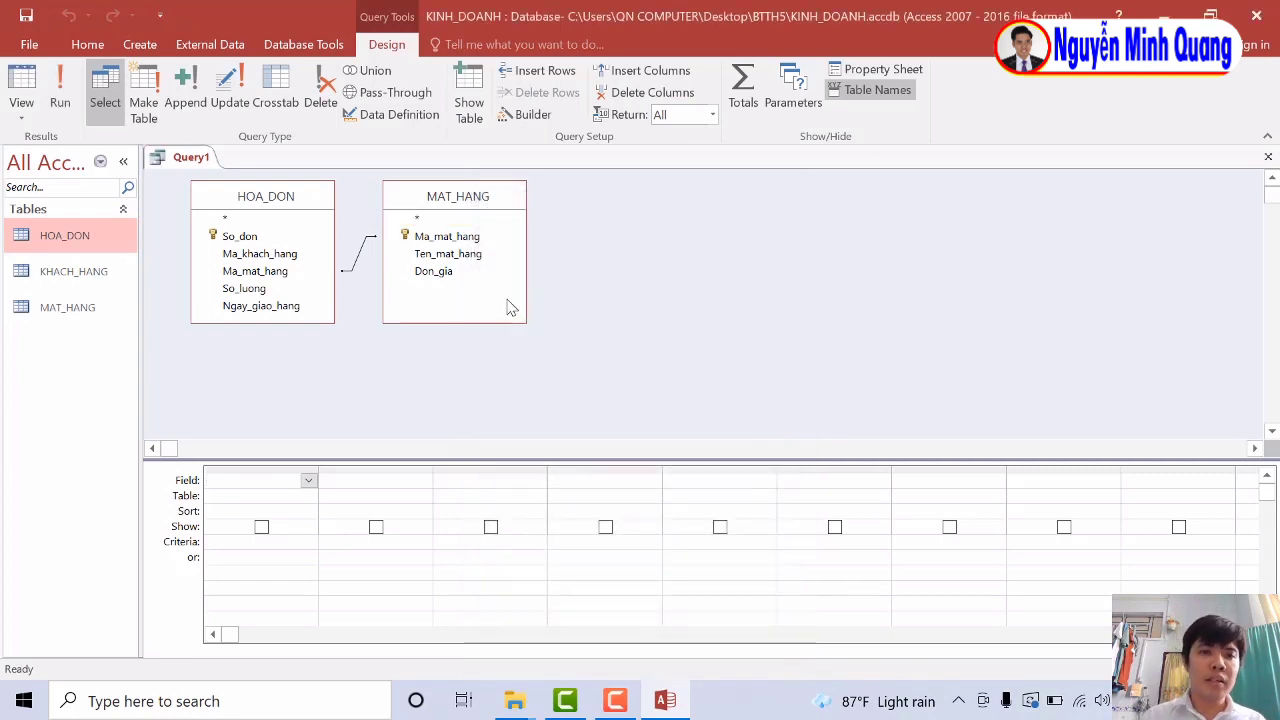
Add Ten_mat_hang from MAT_HANG and So_don from HOA_DON as the query's output fields.
left_click(472, 256)
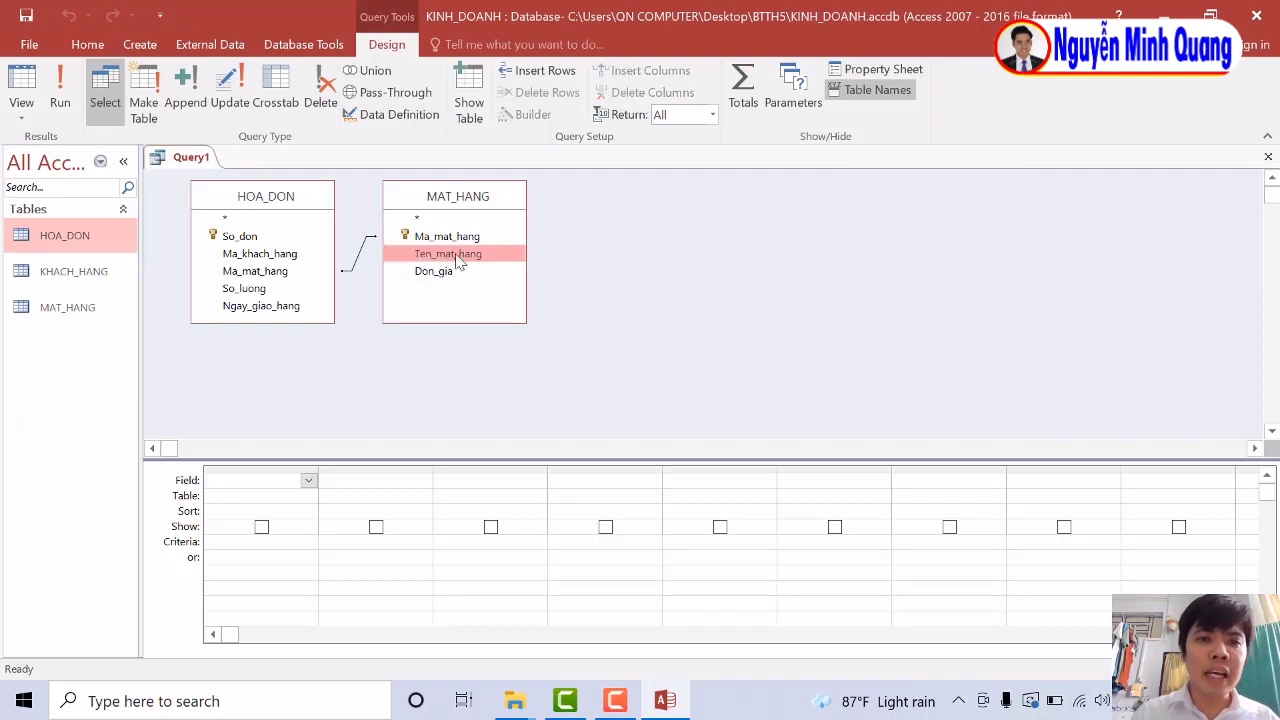
double_click(458, 256)
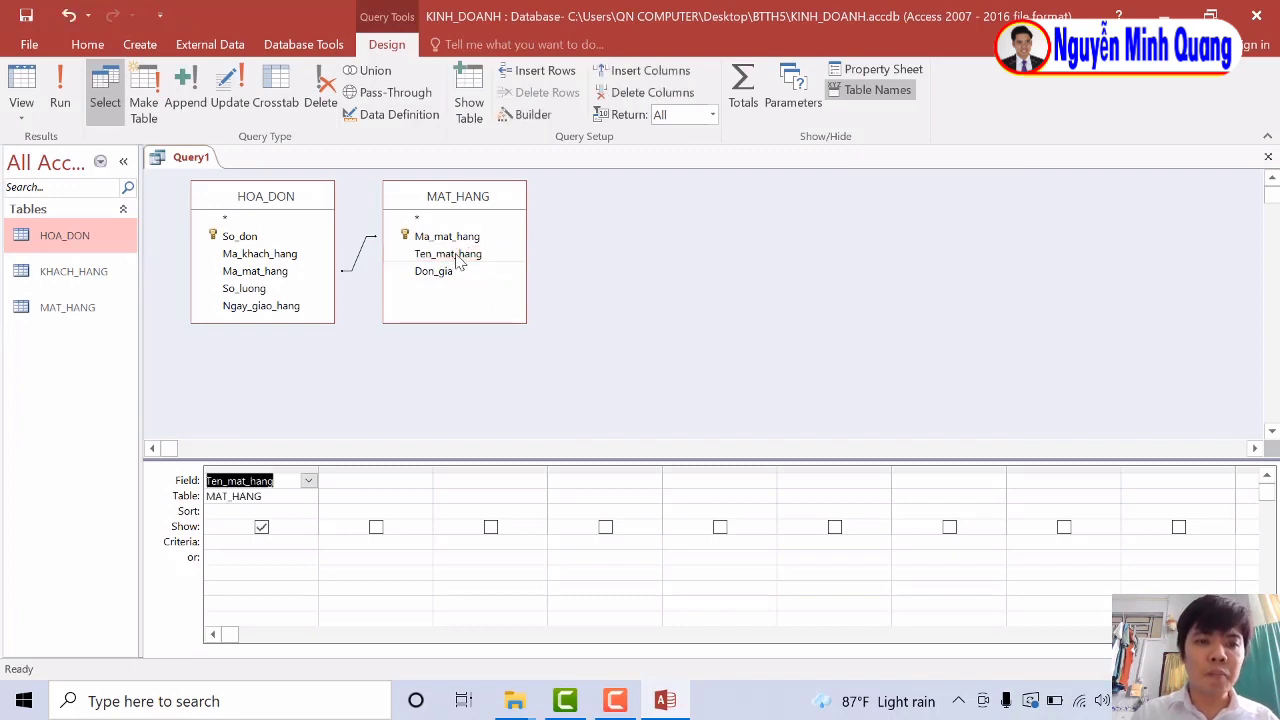
left_click(272, 468)
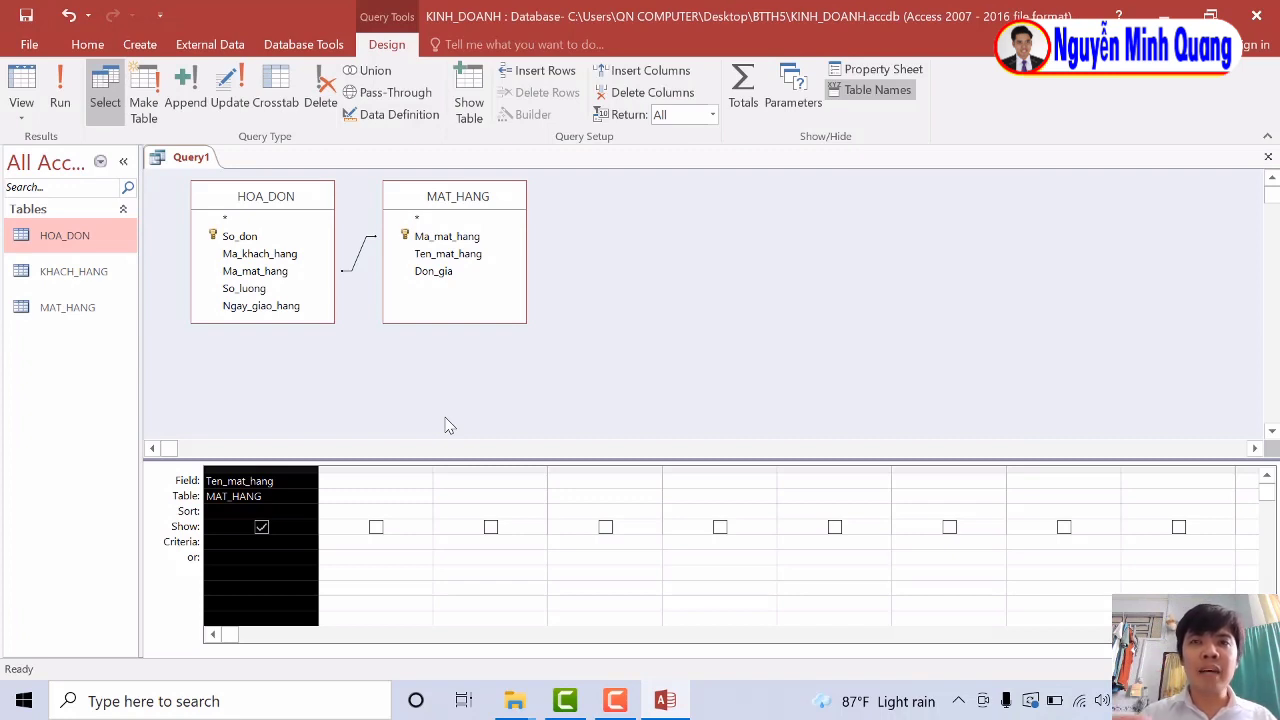
left_click(334, 482)
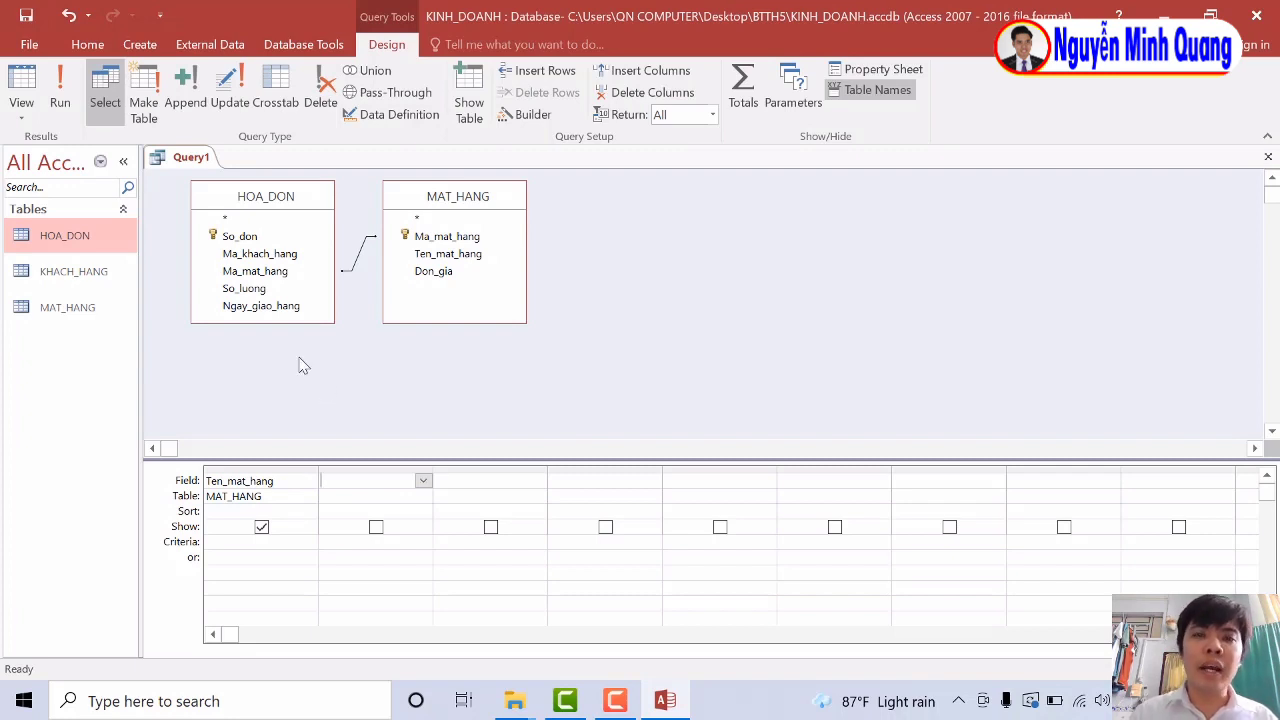
left_click(265, 240)
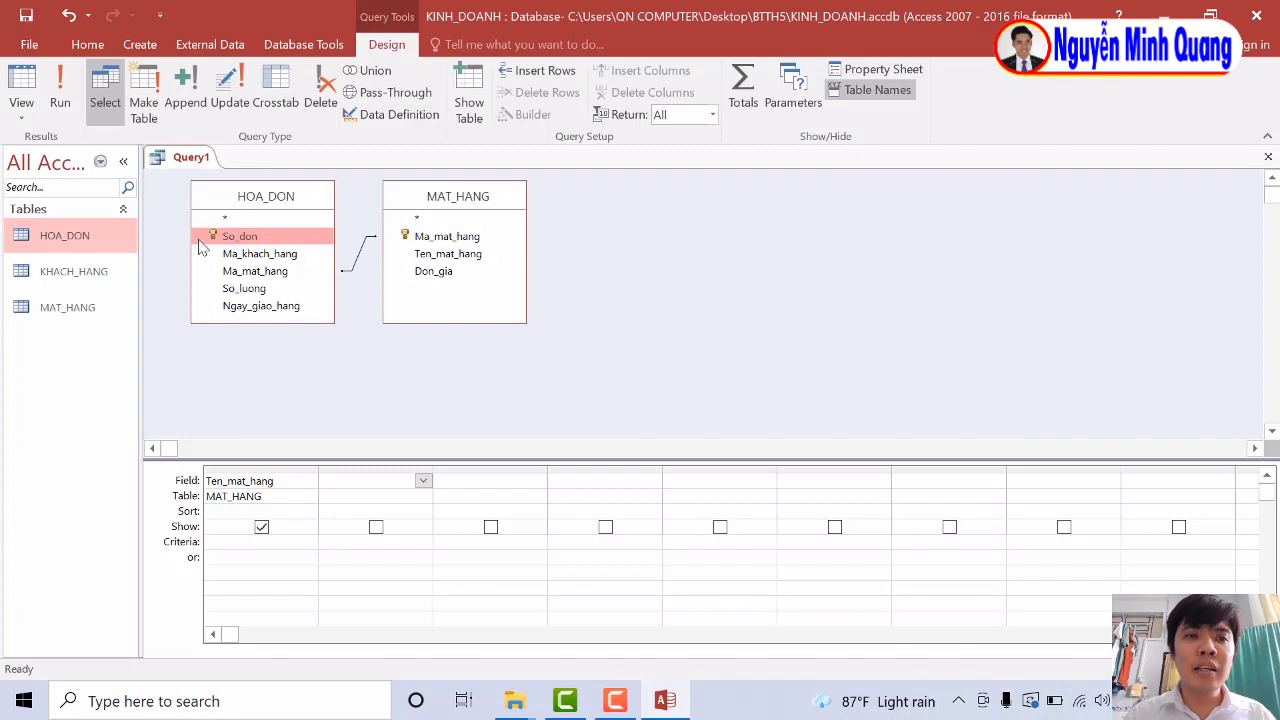
double_click(252, 240)
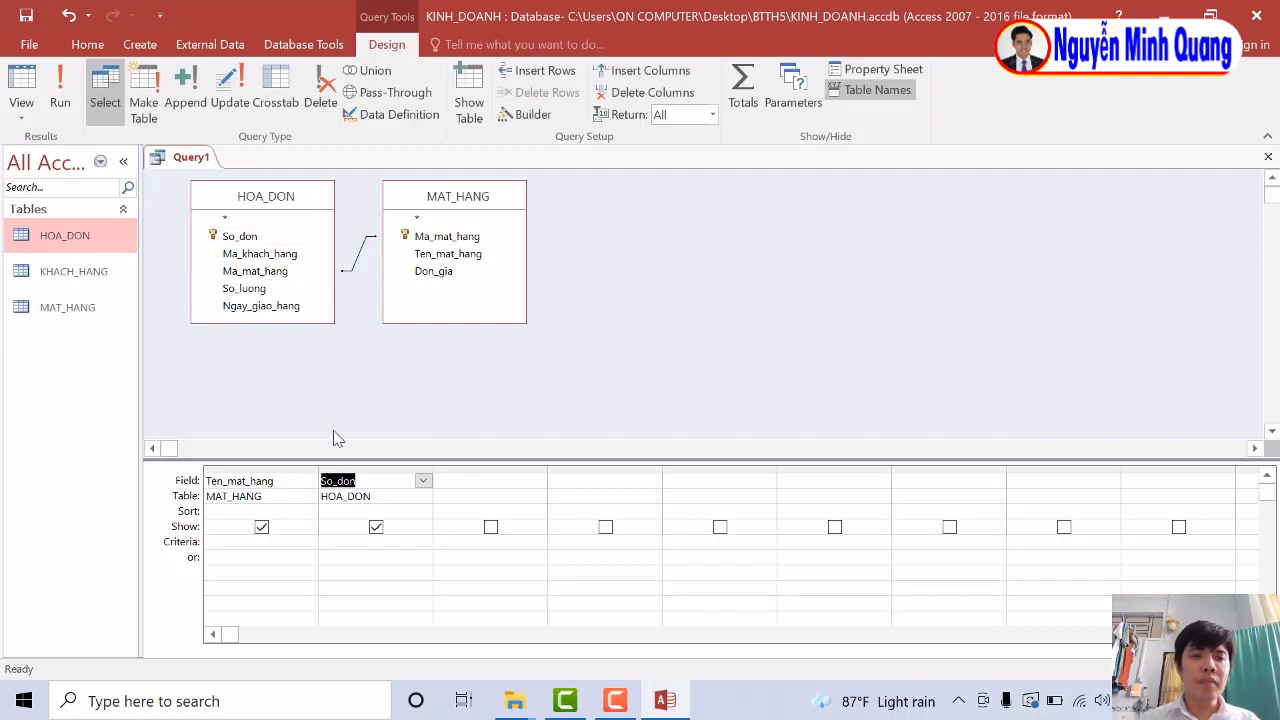
Give the So_don field the column caption "Số lần đặt hàng:" in the query grid.
left_click(331, 485)
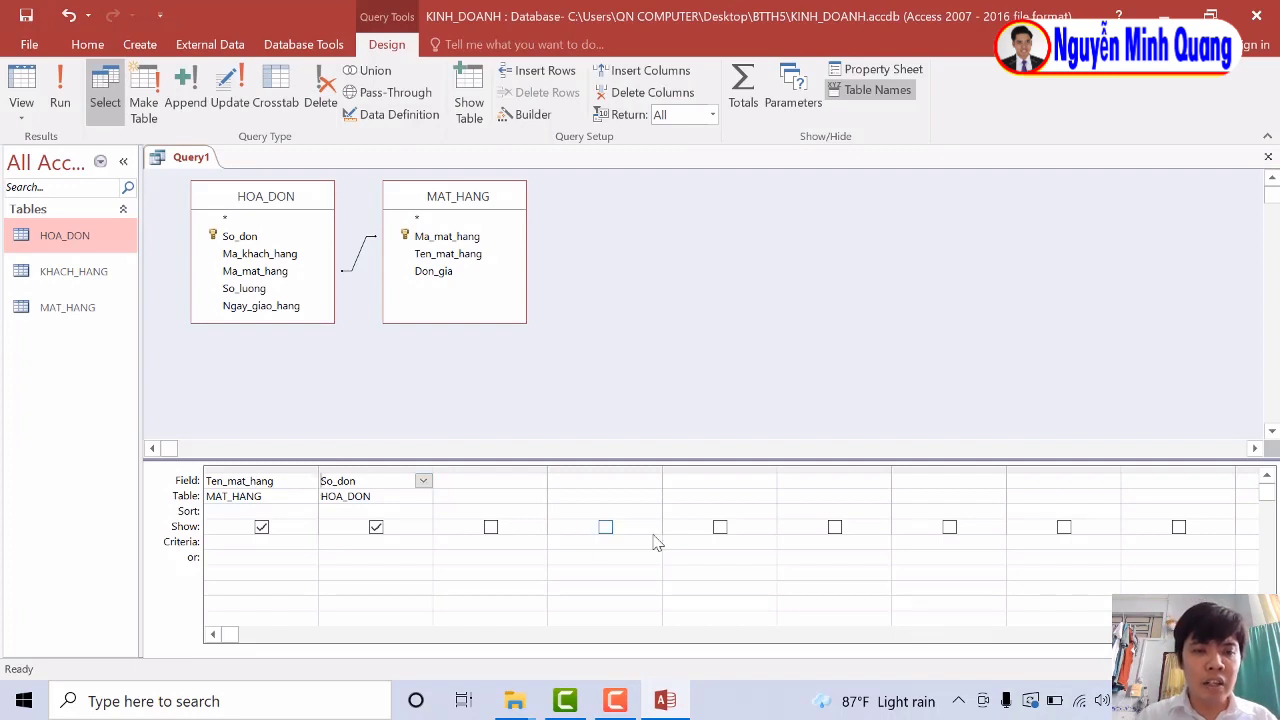
type("So")
type("os ")
type("lần")
type(" đặt")
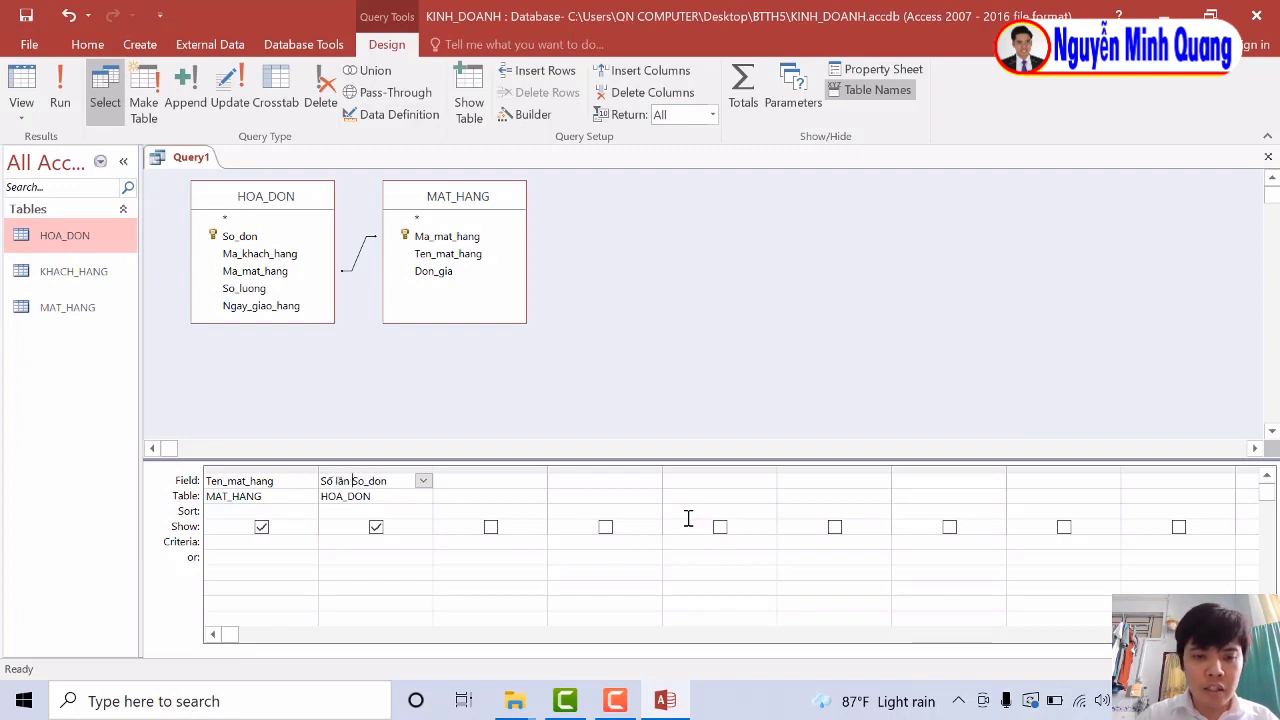
type(" hang")
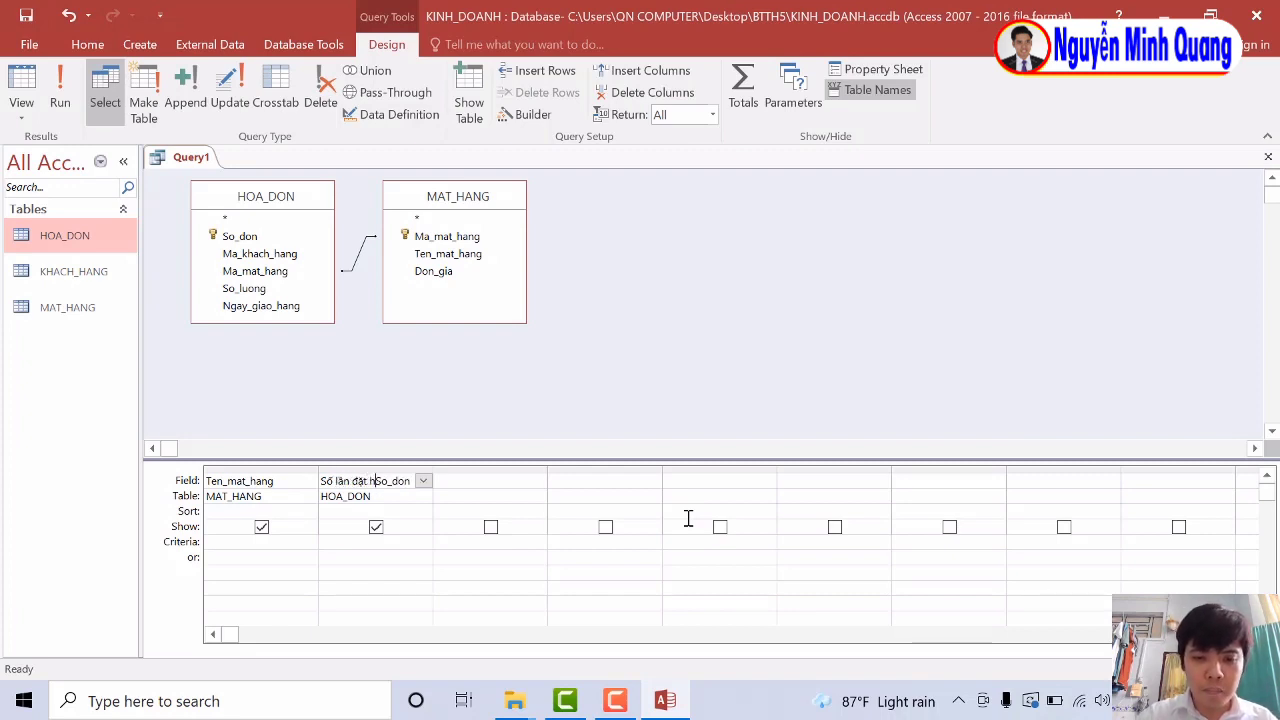
type(":")
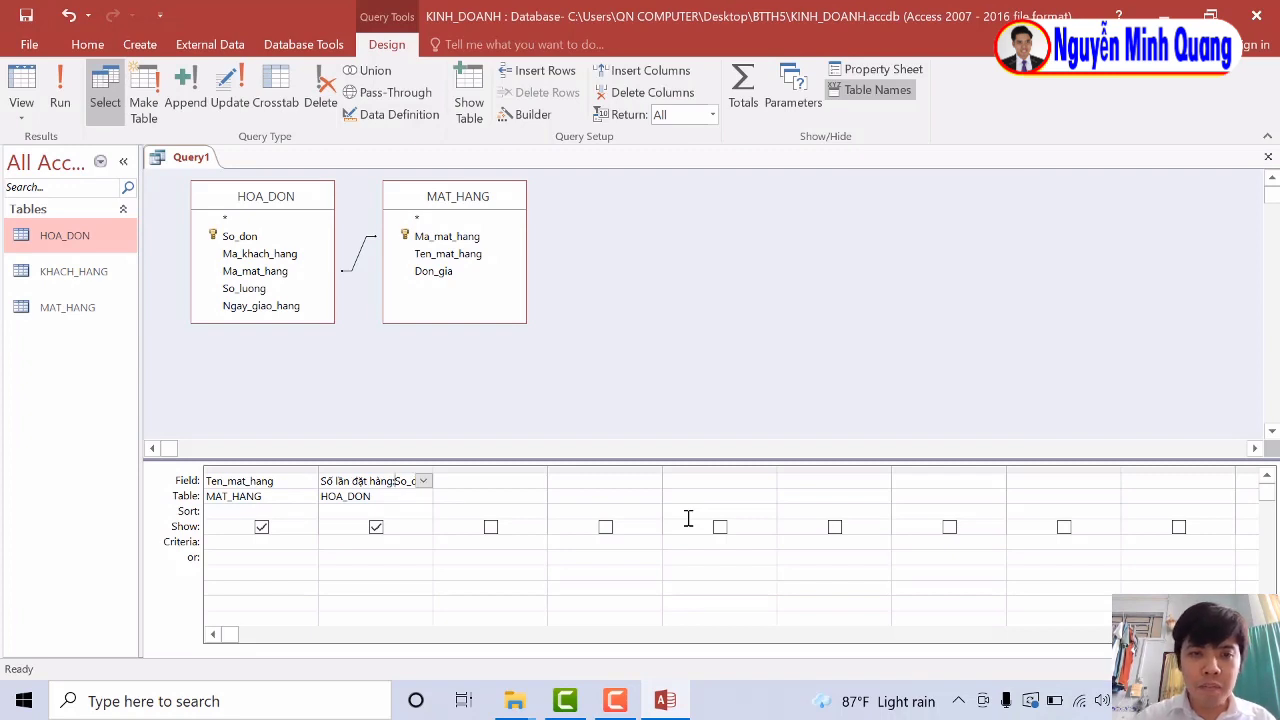
Widen the So_don column of the query grid to fit its full caption and field name, and review both parts.
left_click_drag(432, 472, 466, 474)
left_click_drag(322, 481, 434, 484)
left_click(395, 483)
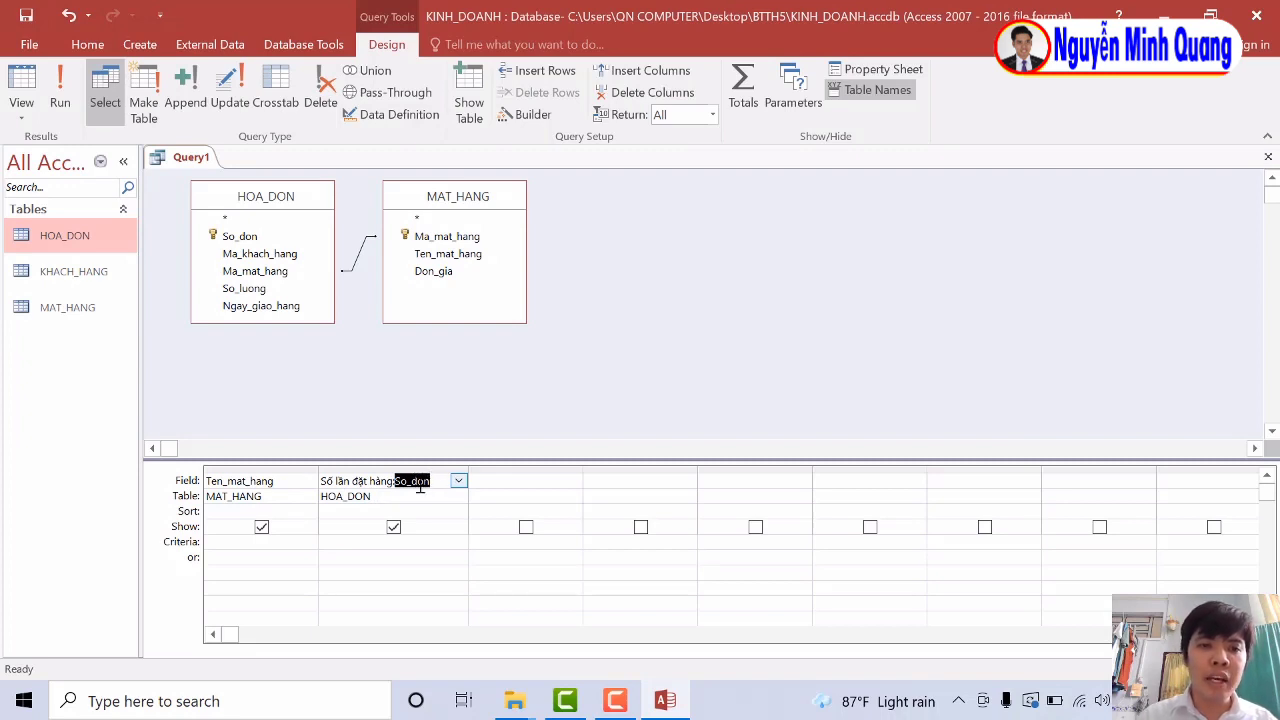
left_click(433, 483)
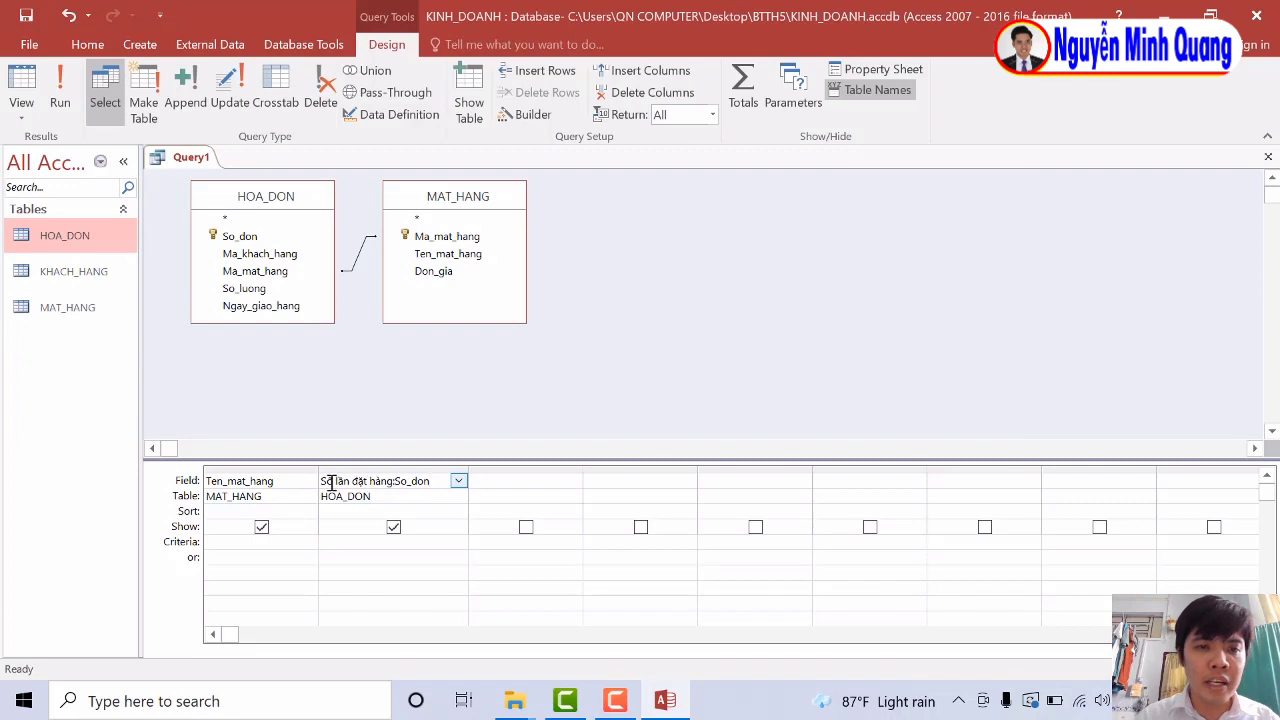
left_click_drag(323, 481, 394, 488)
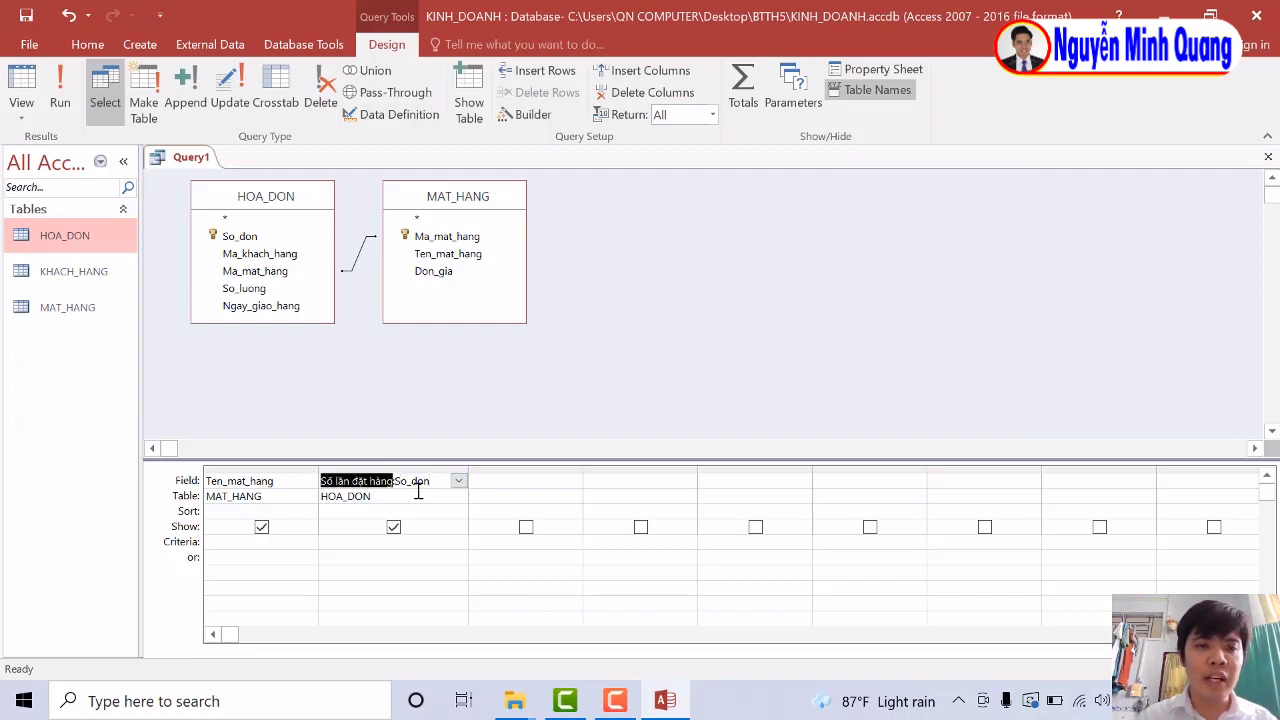
left_click(674, 363)
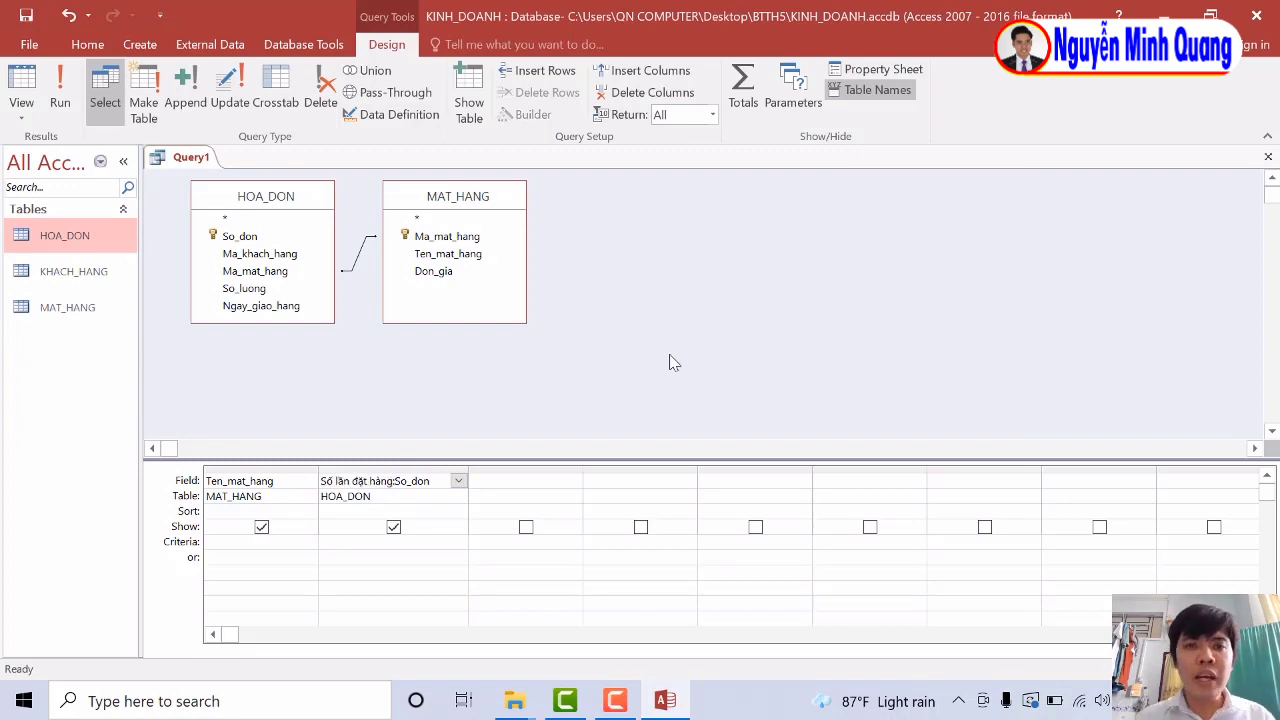
Show the Total row in the query grid and review the Group By setting of the Ten_mat_hang column.
left_click(748, 101)
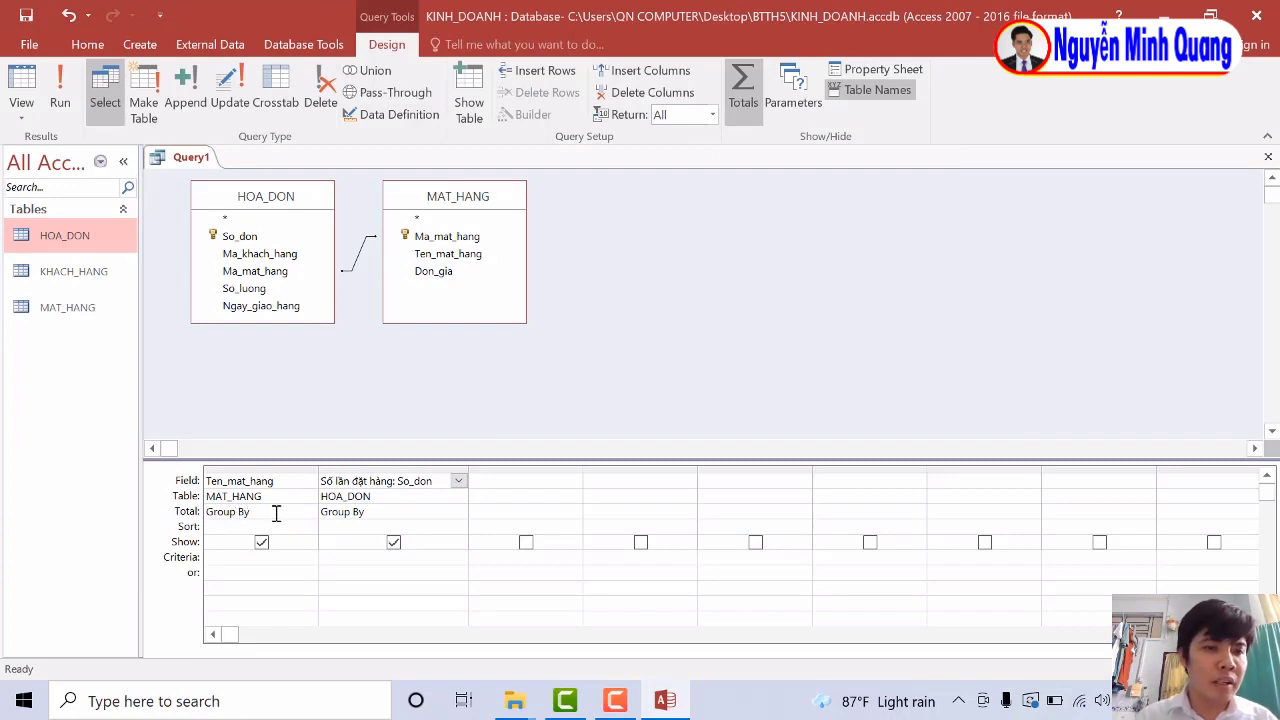
left_click(265, 471)
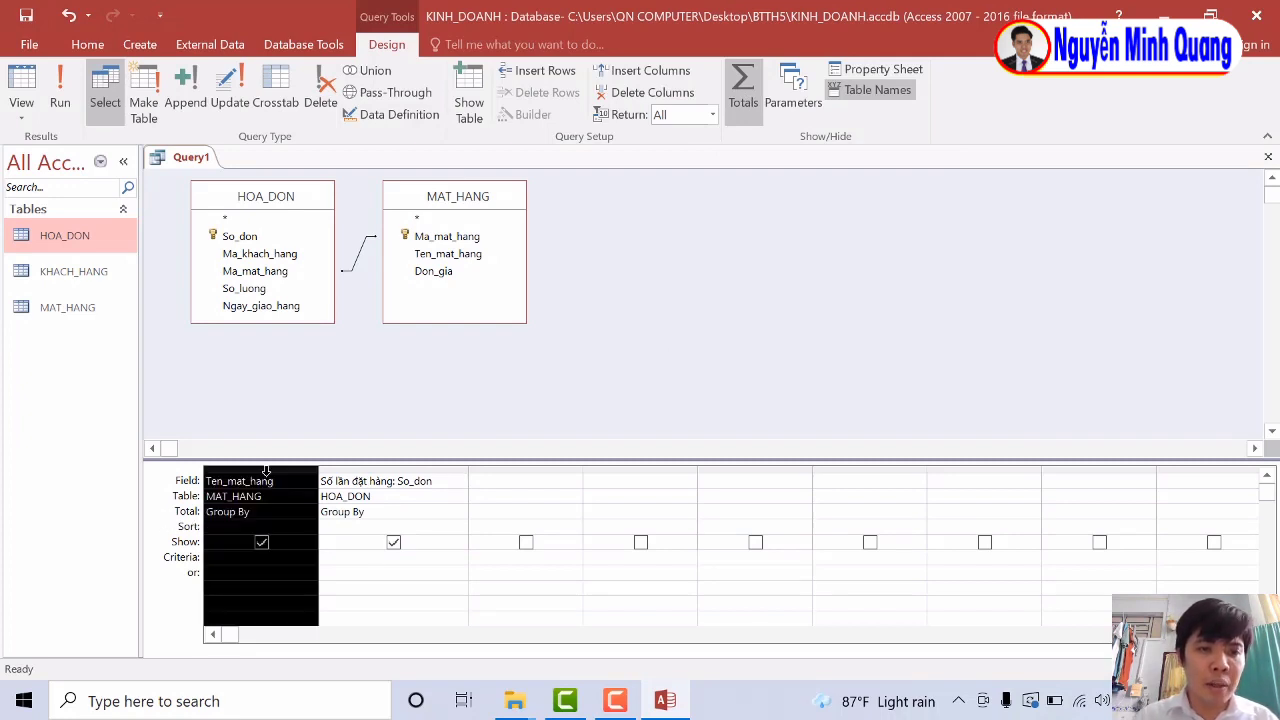
left_click_drag(268, 511, 203, 511)
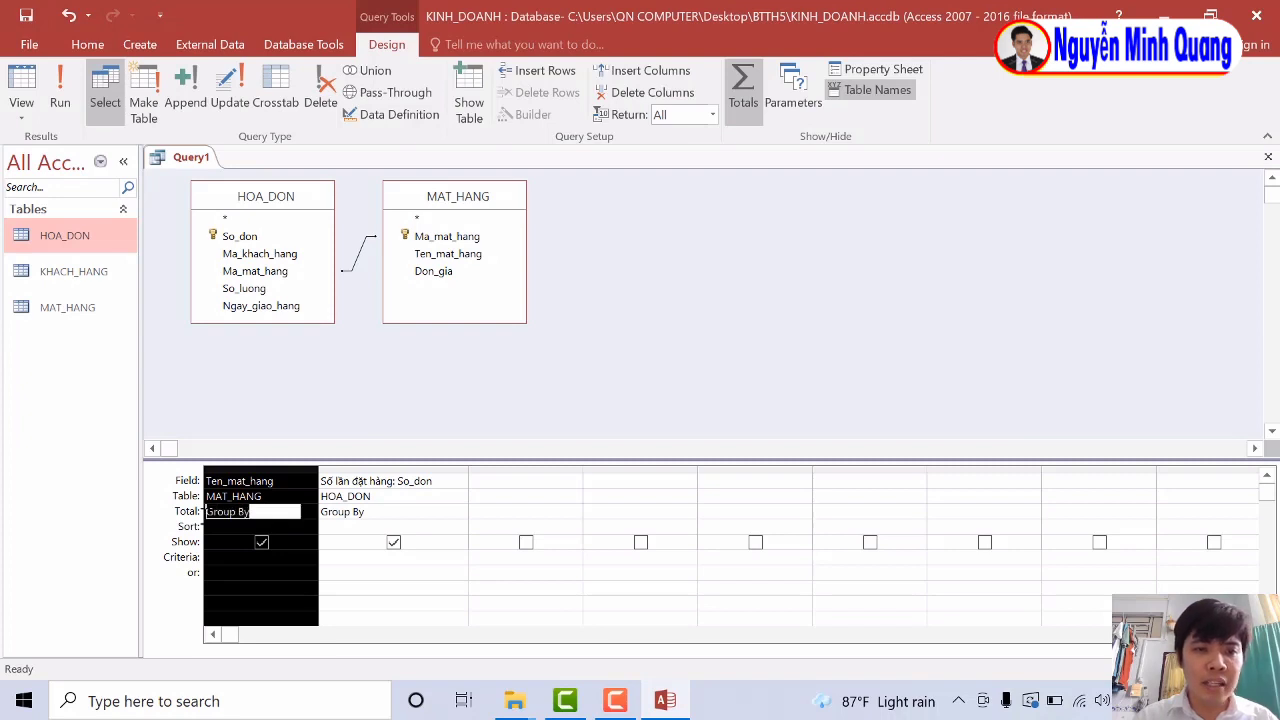
left_click(297, 467)
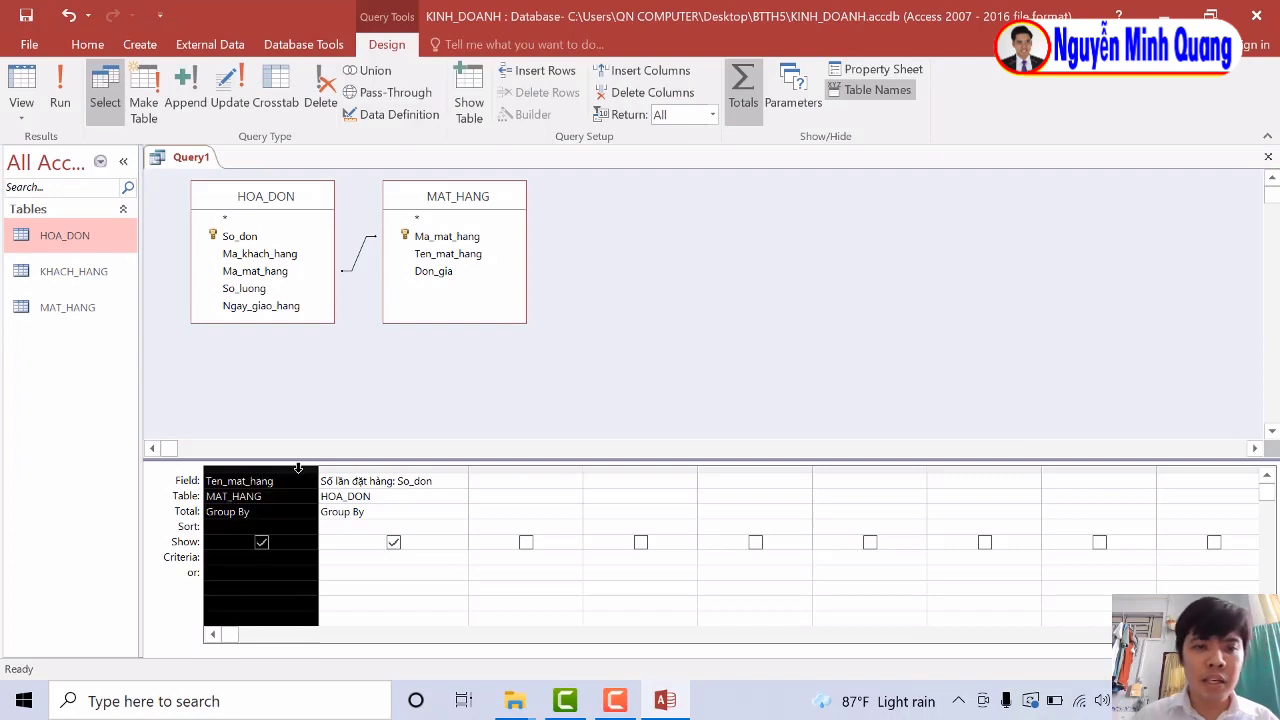
Set the total function of the So_don column to Count in the query grid.
left_click(410, 468)
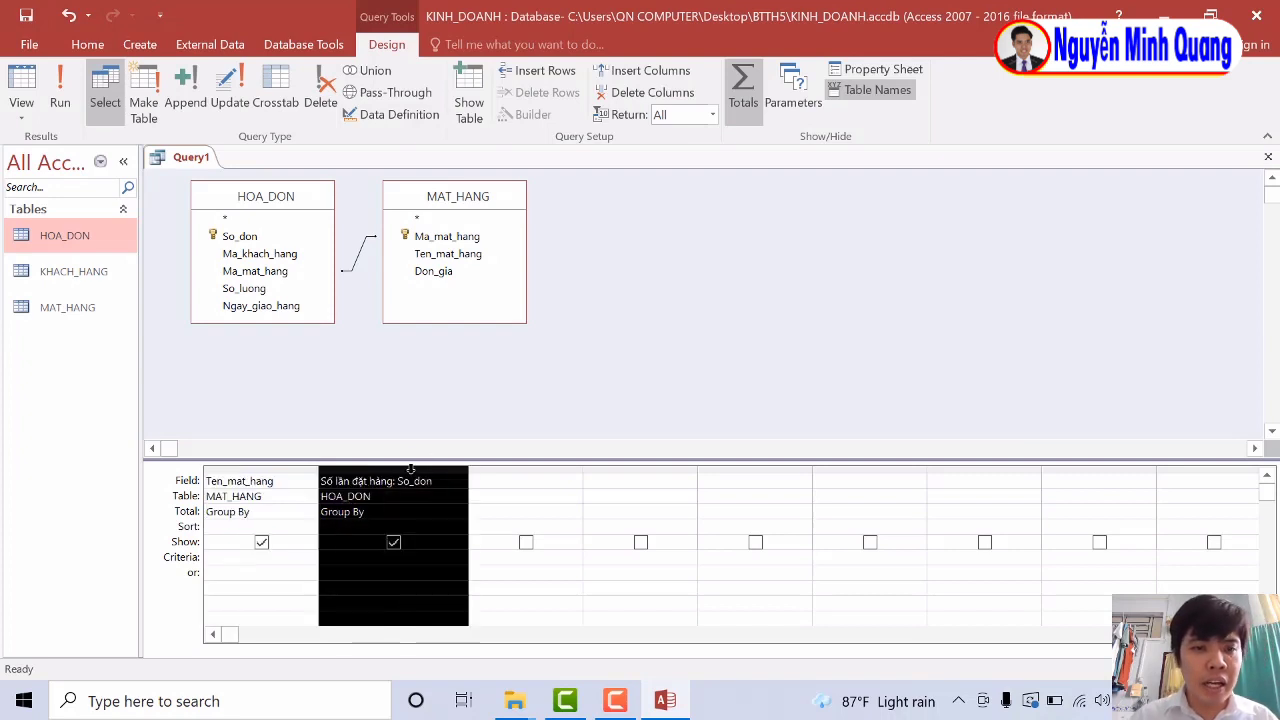
left_click(403, 515)
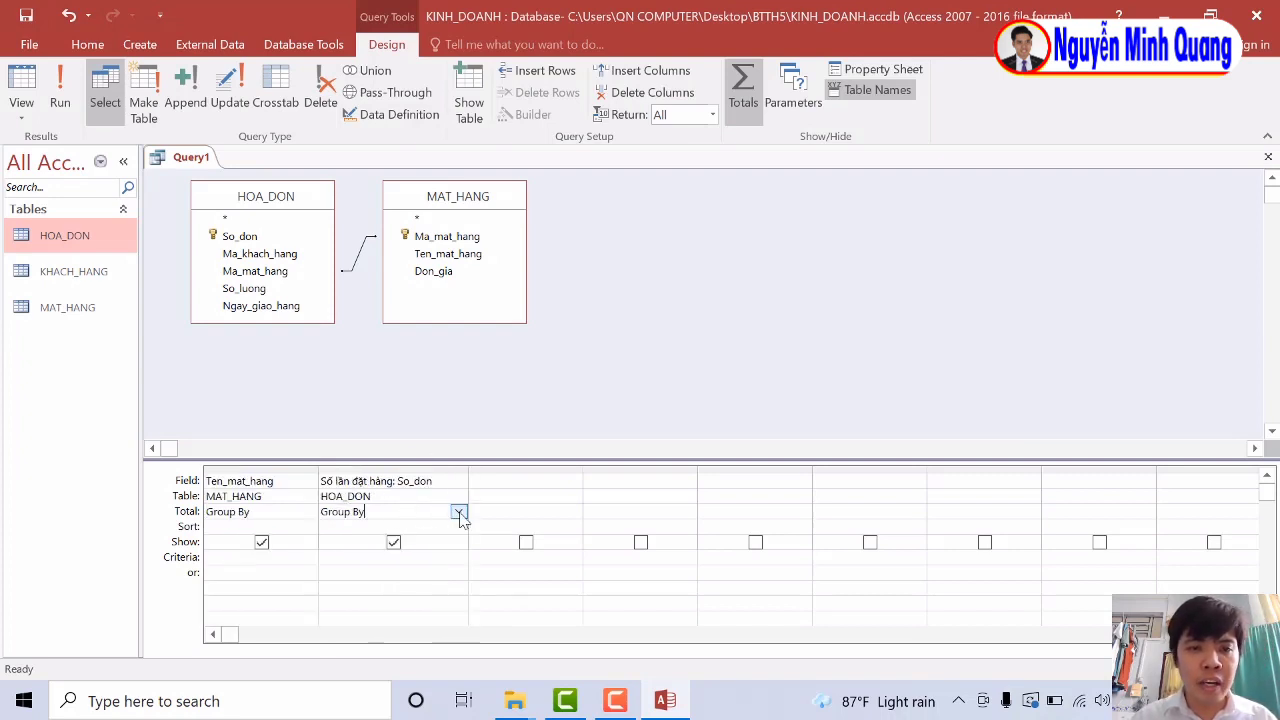
left_click(459, 513)
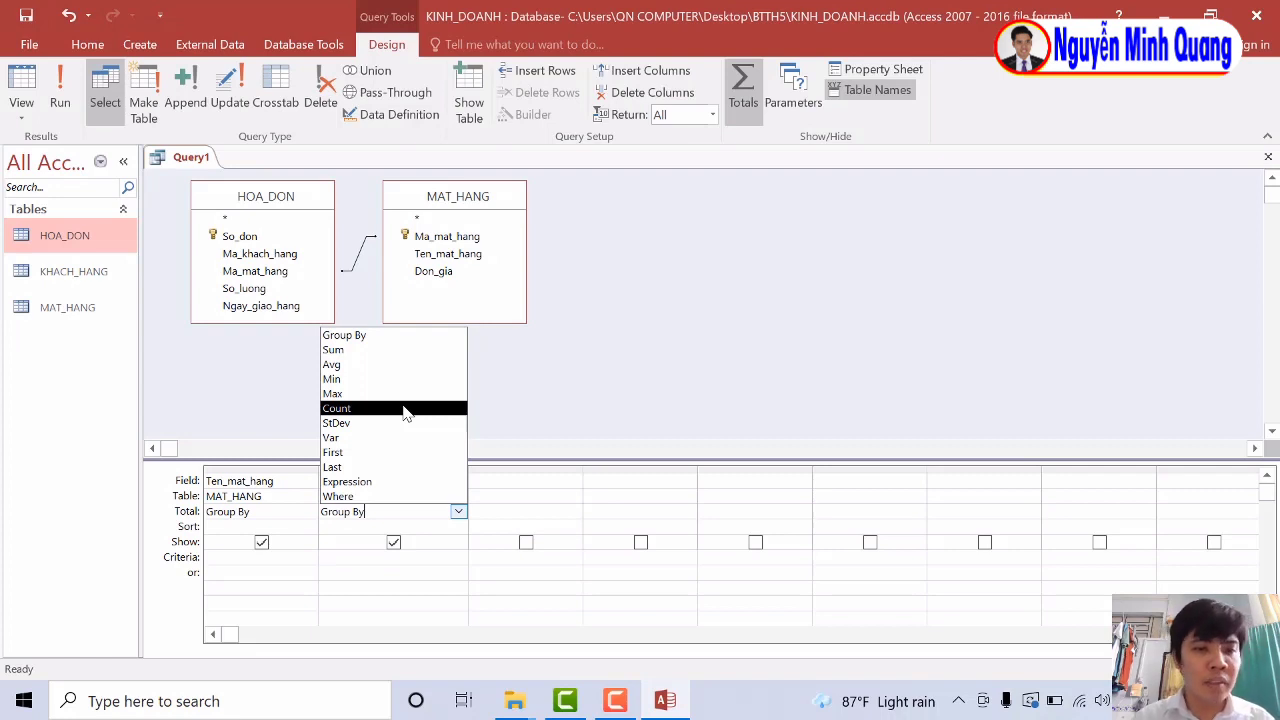
left_click(368, 413)
left_click(379, 516)
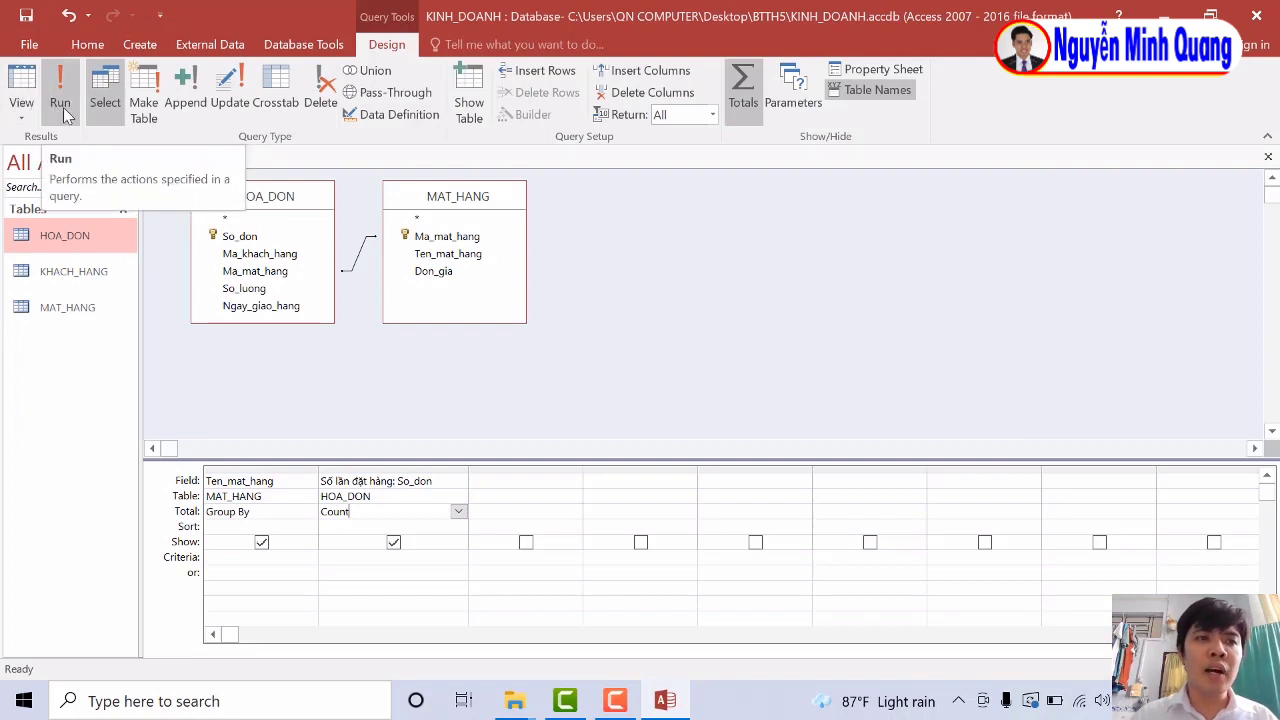
Run the query, fit the "Số lần đặt hàng" column to its heading, and review the order count of each product.
left_click(60, 106)
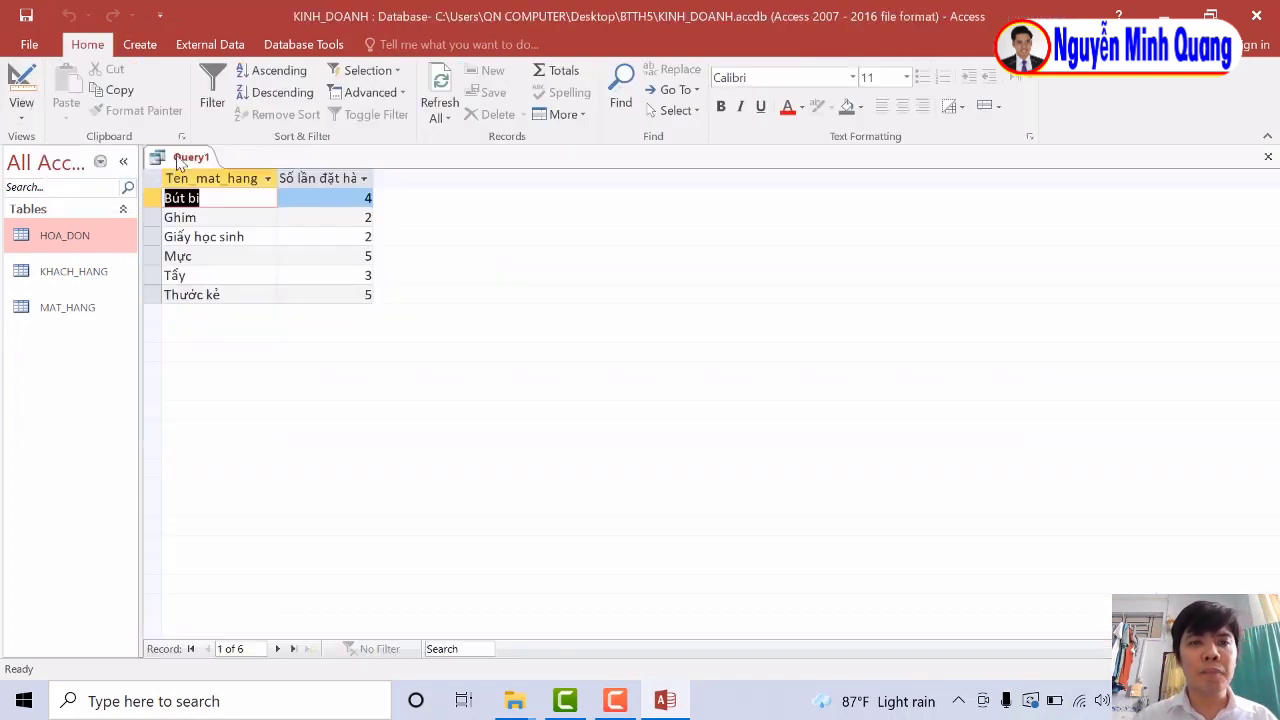
double_click(373, 178)
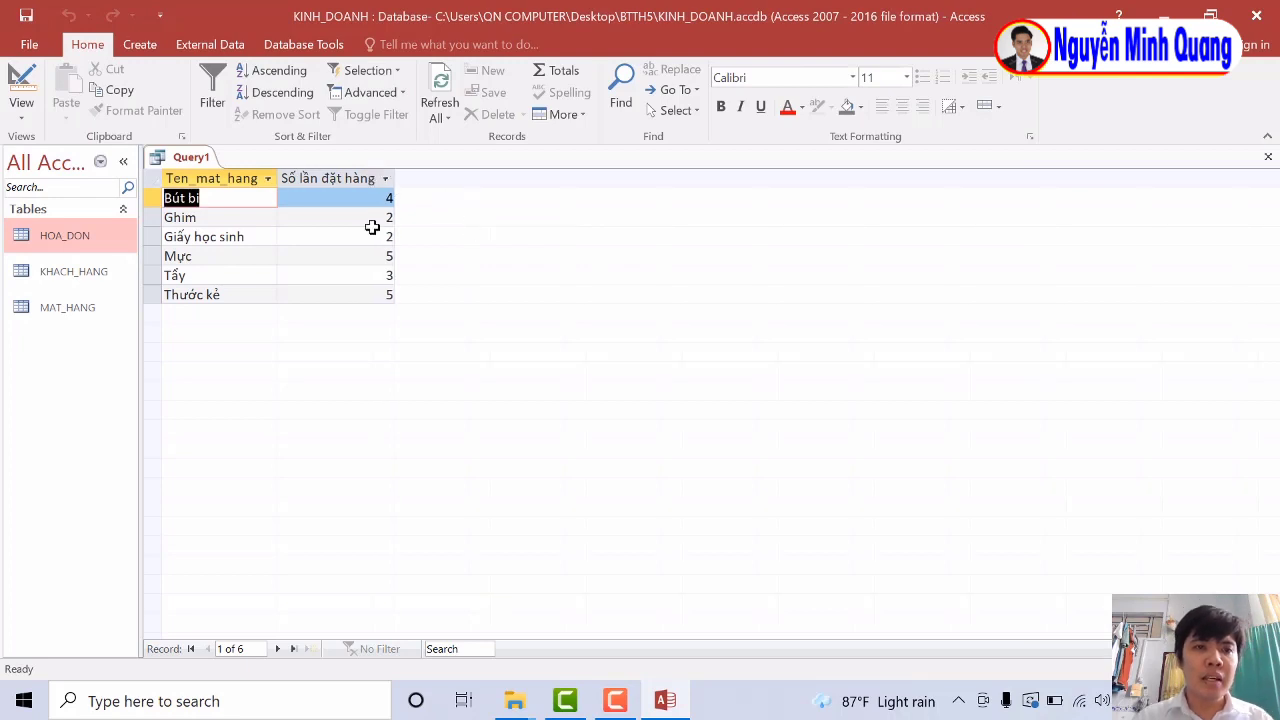
left_click(333, 179)
left_click_drag(155, 198, 169, 294)
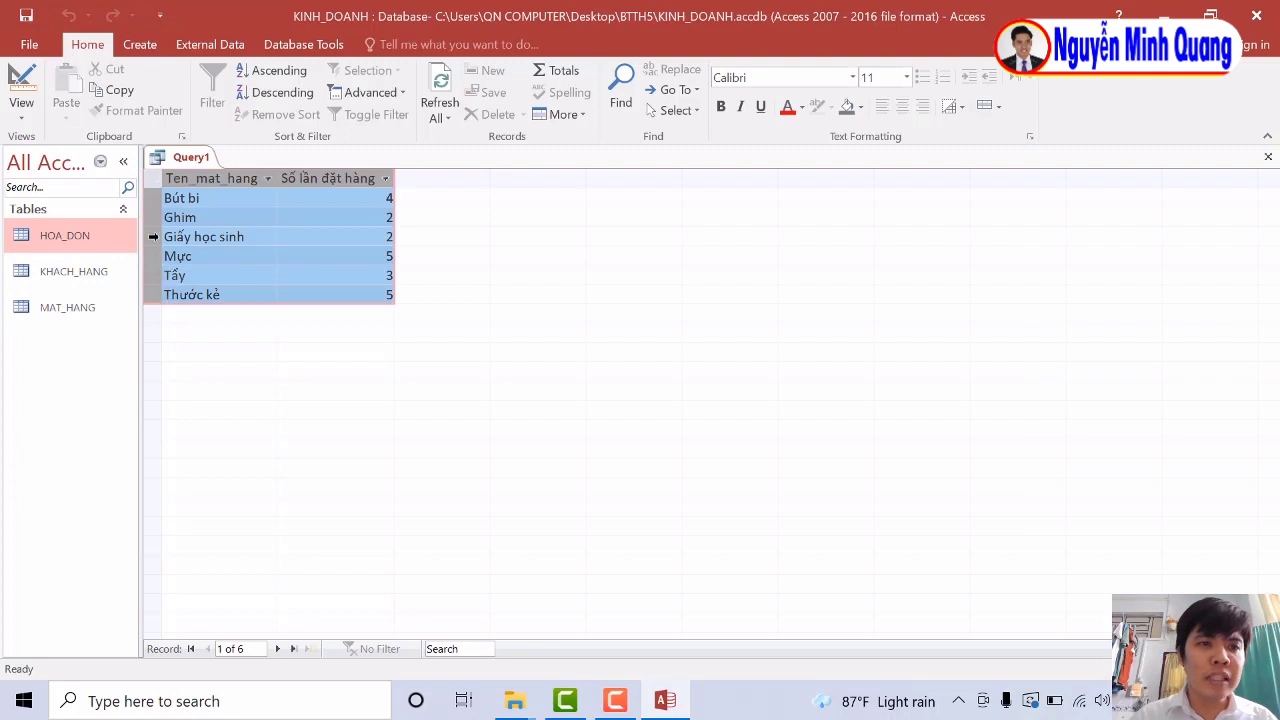
left_click(154, 237)
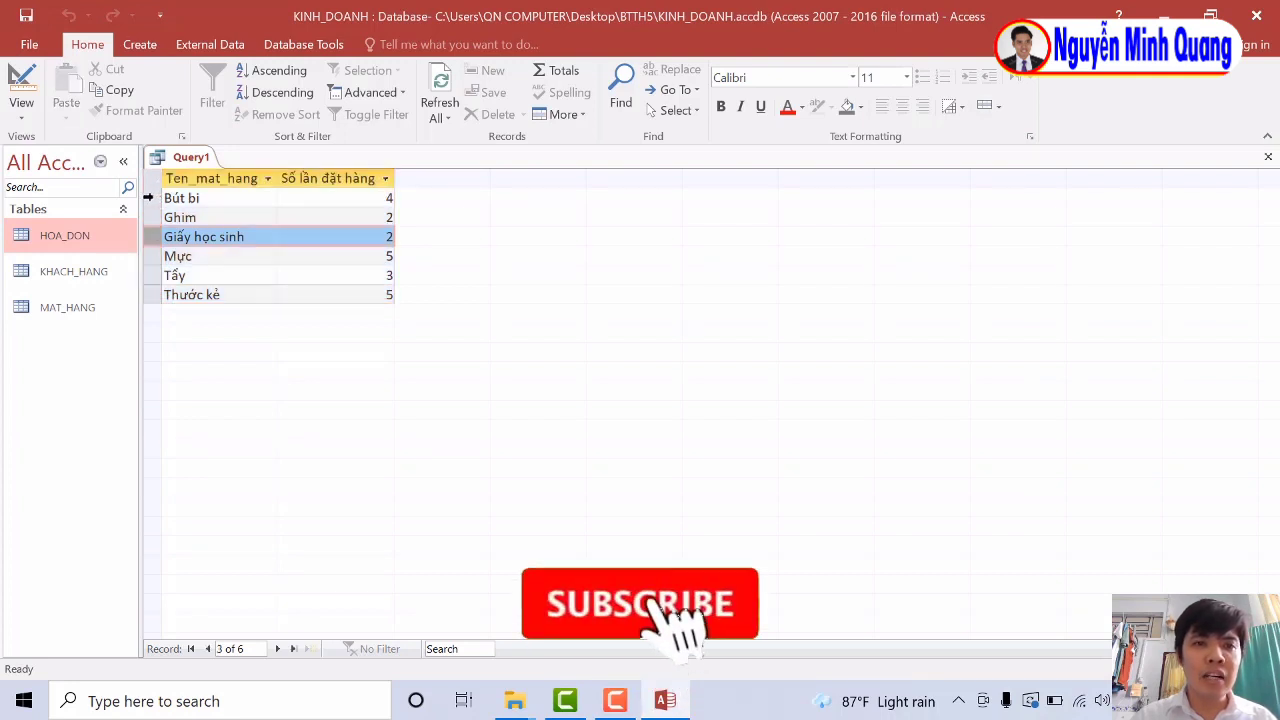
left_click(325, 199)
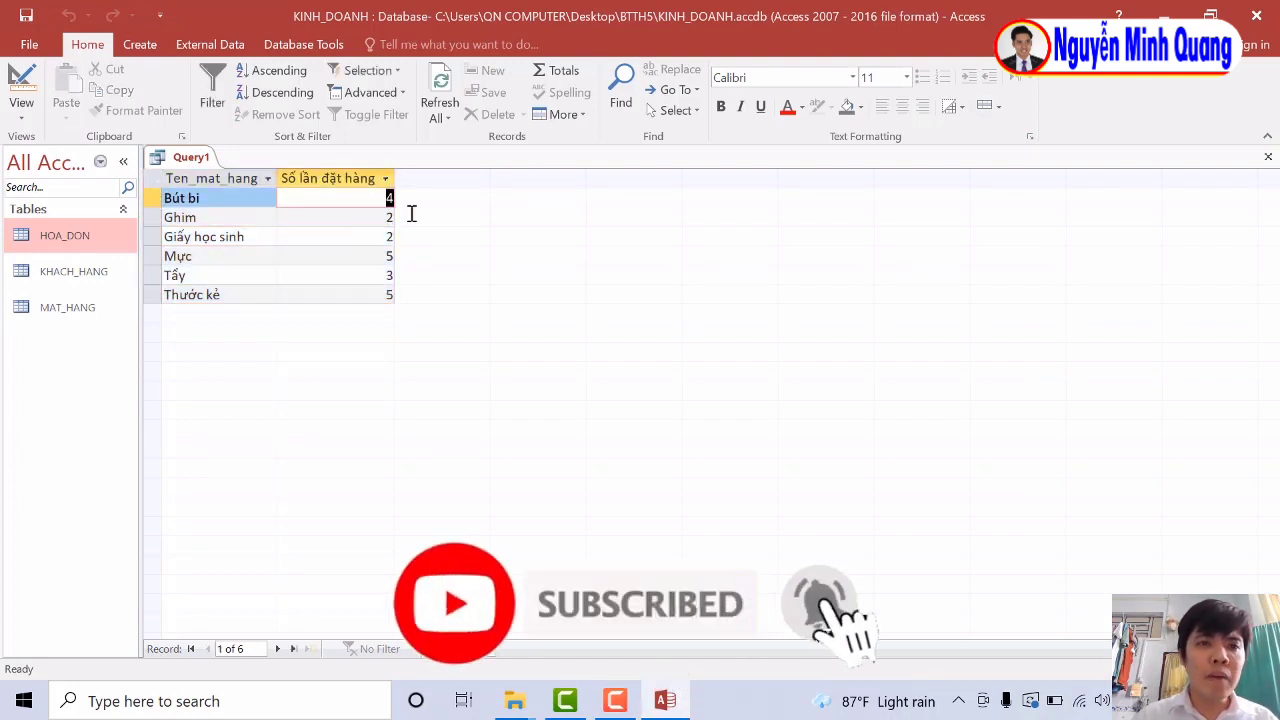
left_click_drag(374, 214, 412, 292)
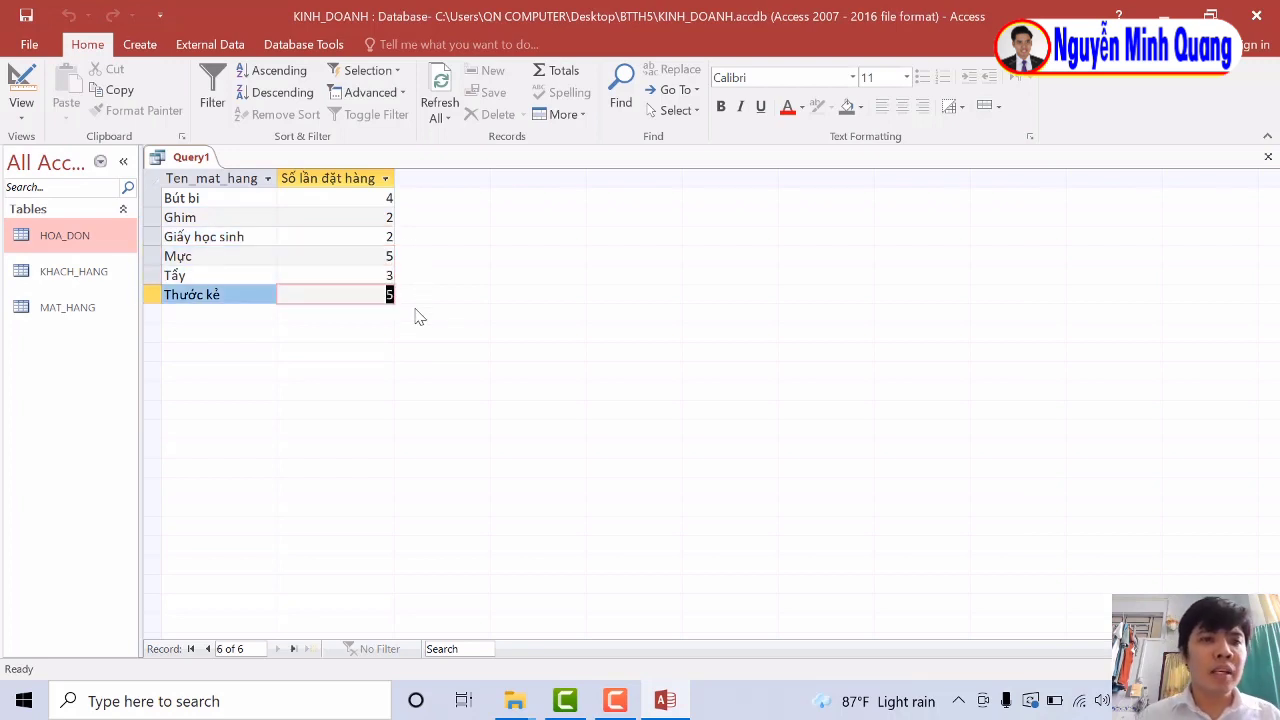
left_click_drag(229, 178, 349, 178)
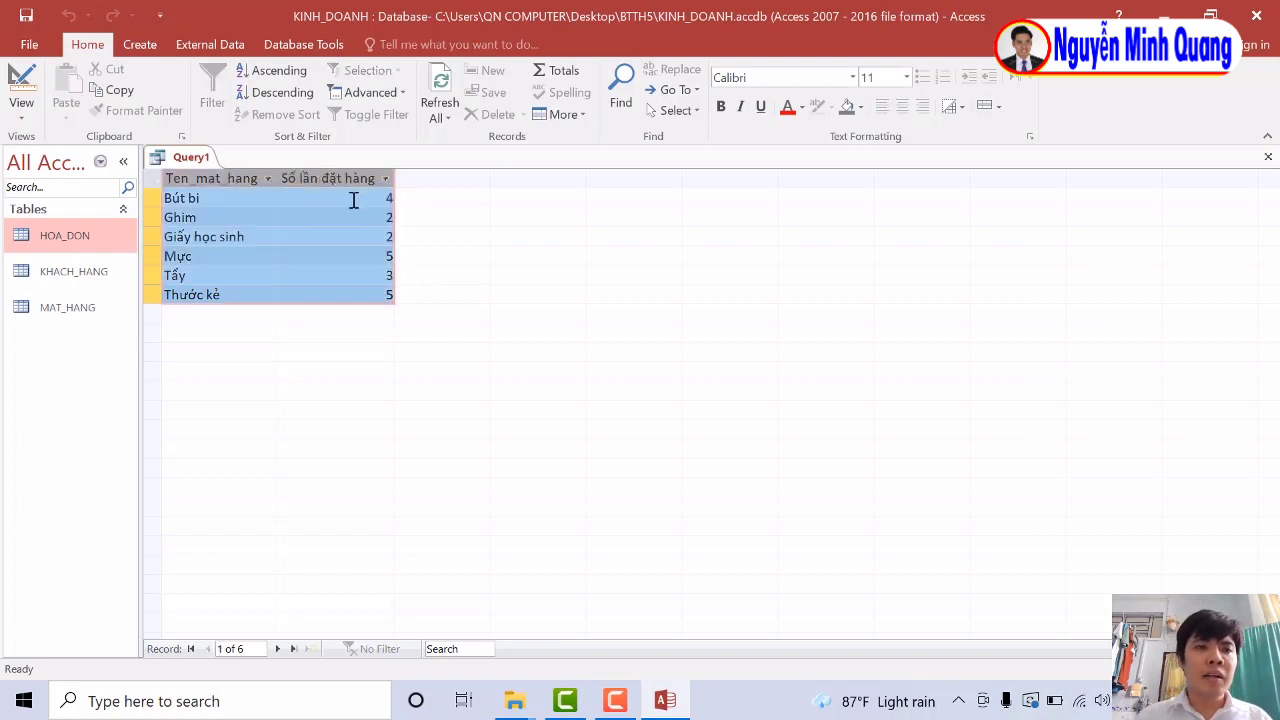
Save the query under the name LietKe.
left_click(27, 15)
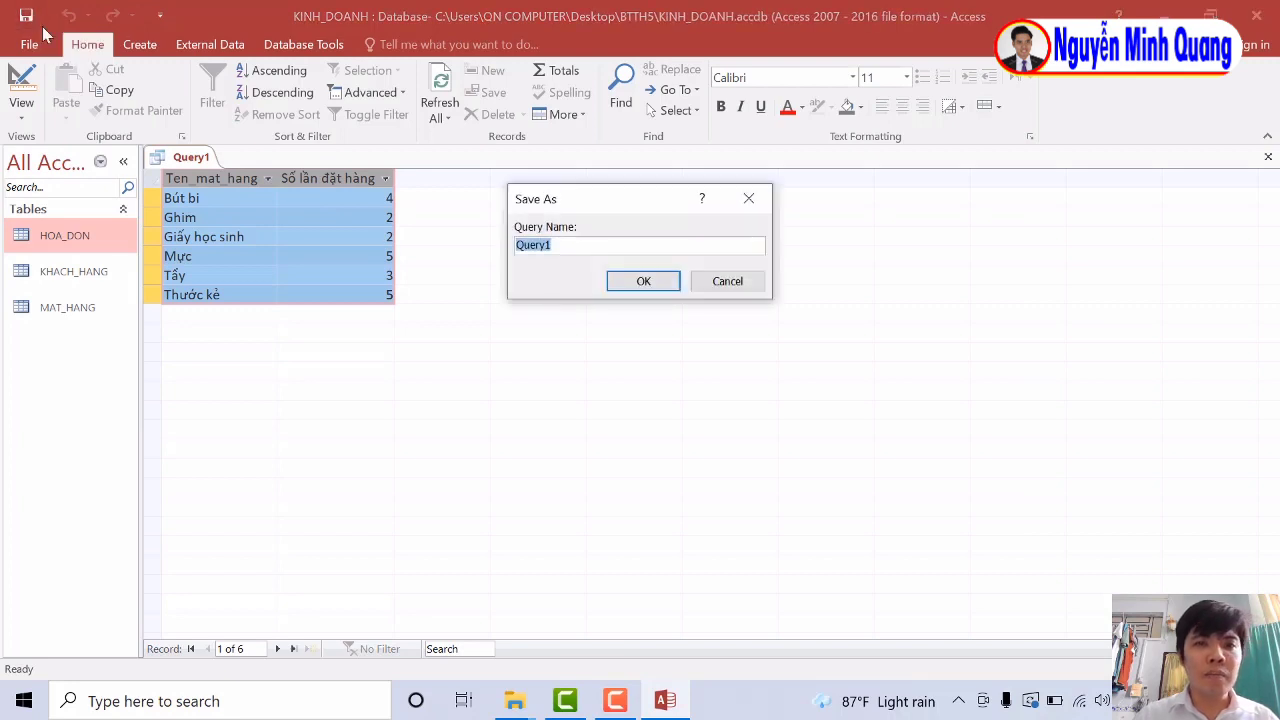
left_click_drag(609, 209, 601, 228)
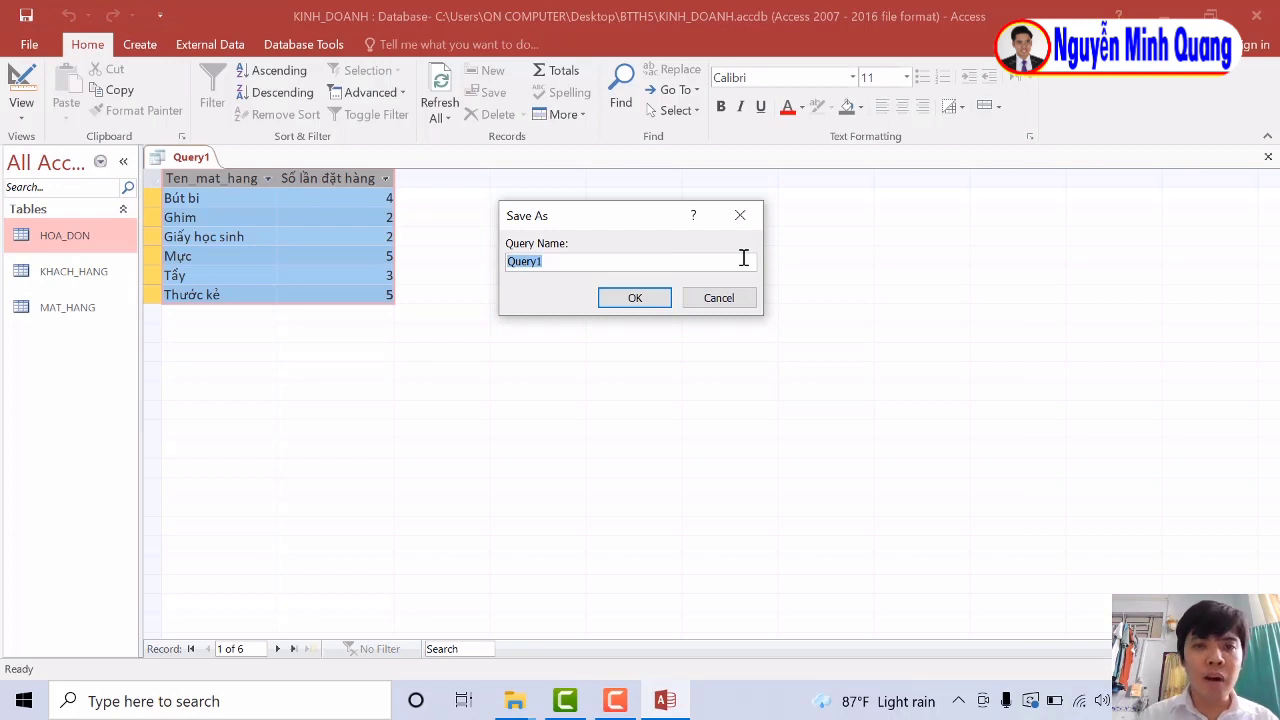
type("L")
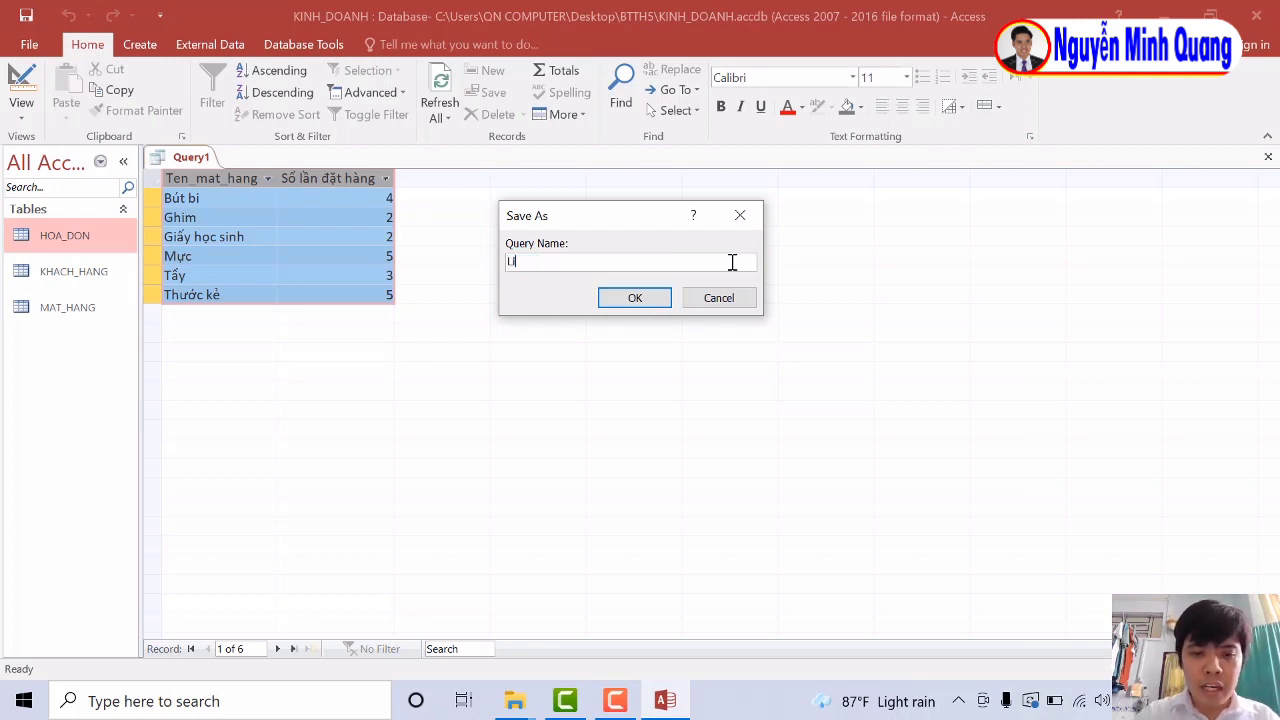
type("ietKe")
left_click_drag(732, 262, 451, 260)
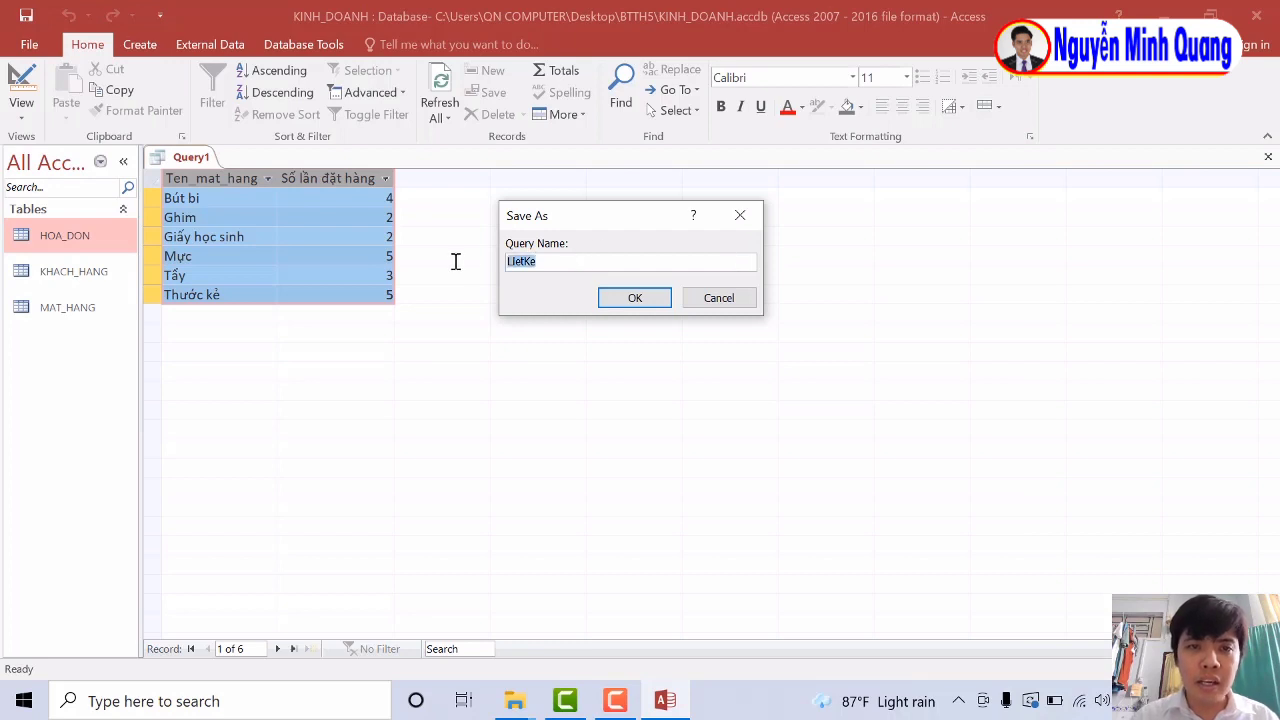
left_click(649, 308)
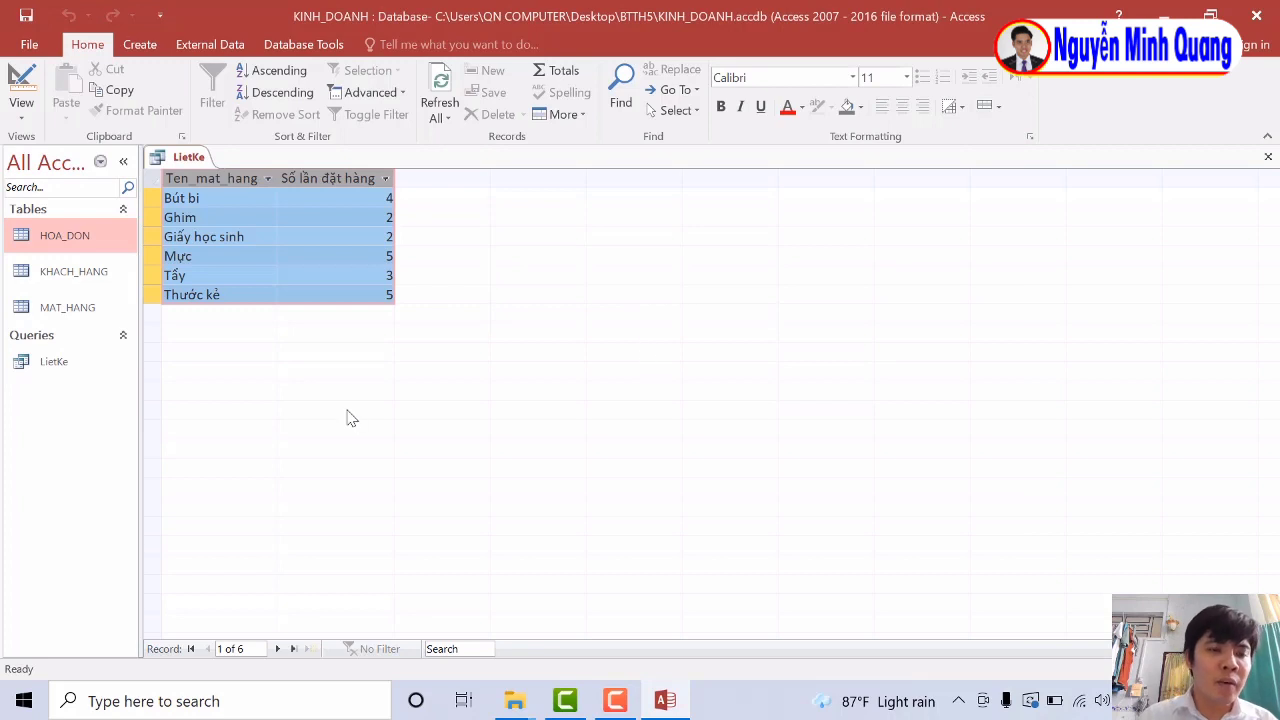
Locate the saved LietKe query among the database objects and close its open datasheet.
left_click(56, 362)
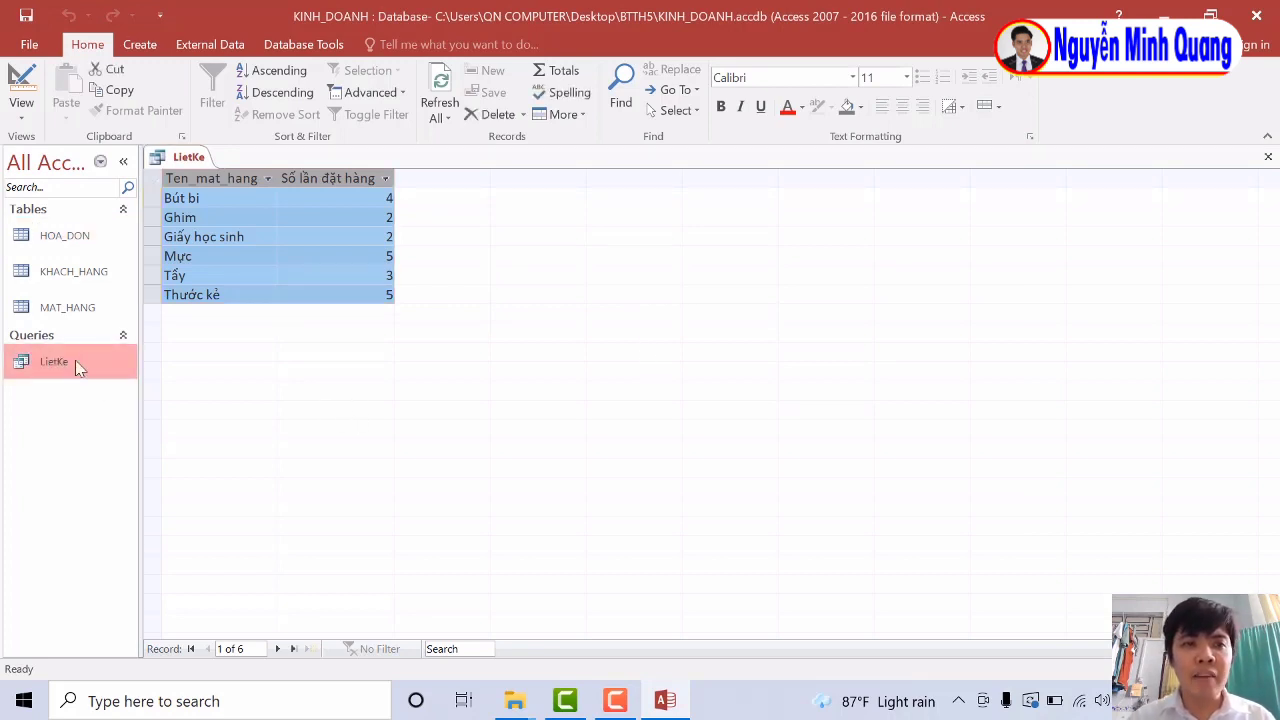
left_click(1244, 190)
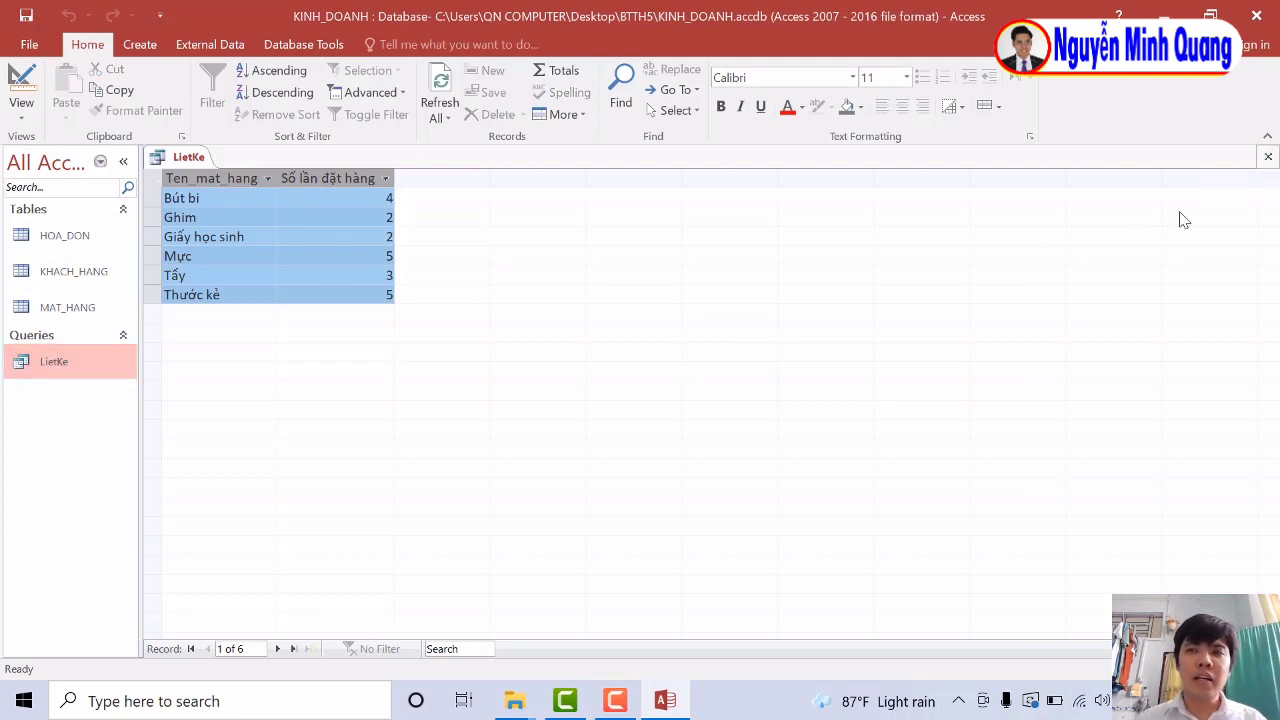
left_click(1268, 157)
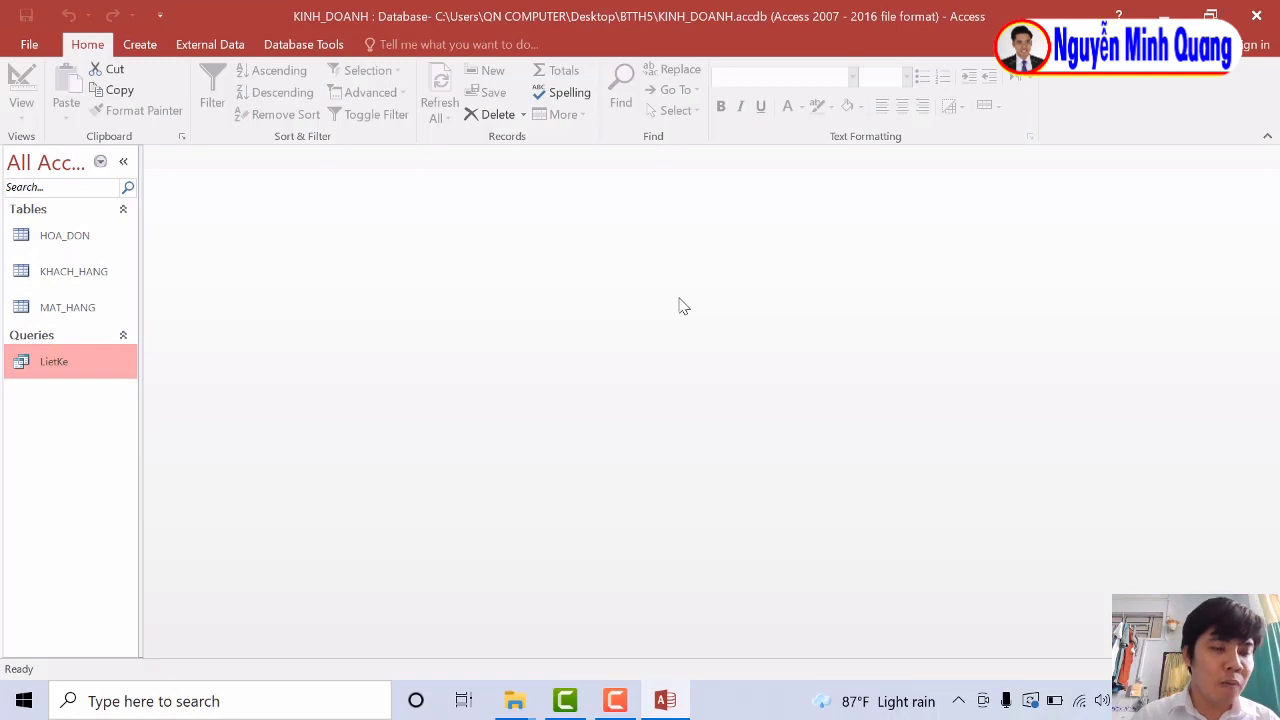
Create another query in design view based on the HOA_DON and MAT_HANG tables.
left_click(150, 52)
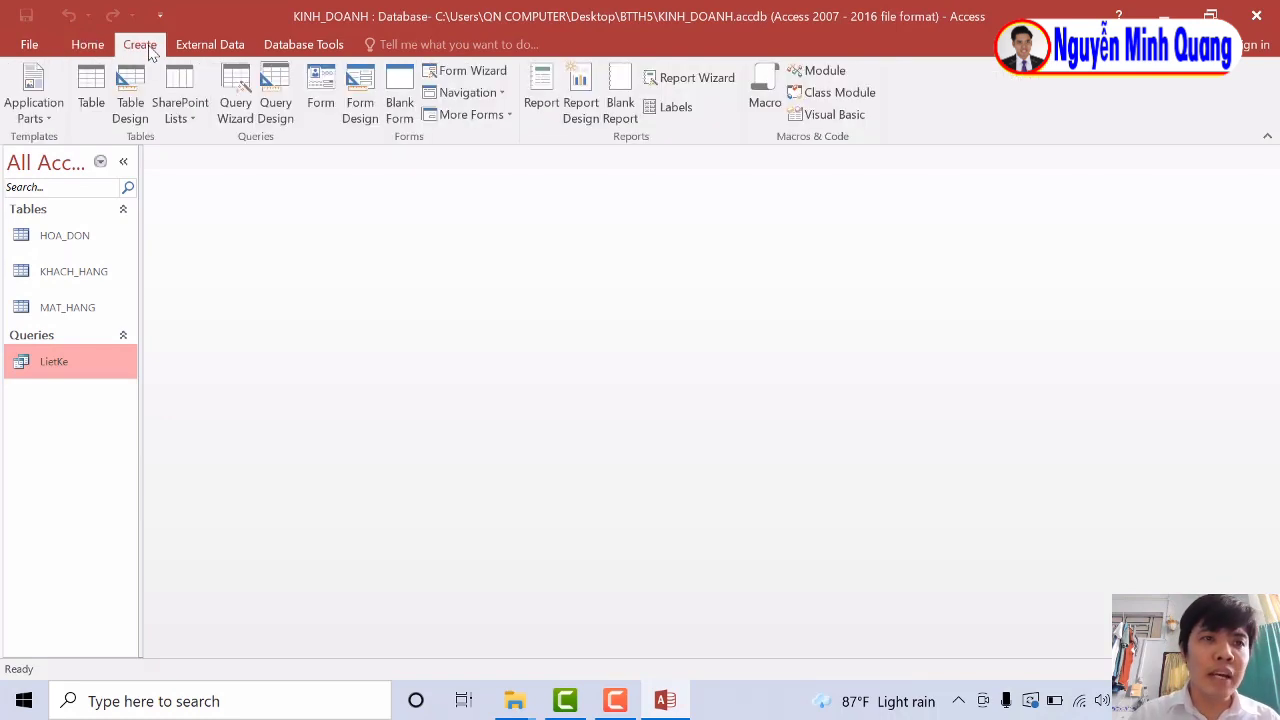
left_click(283, 118)
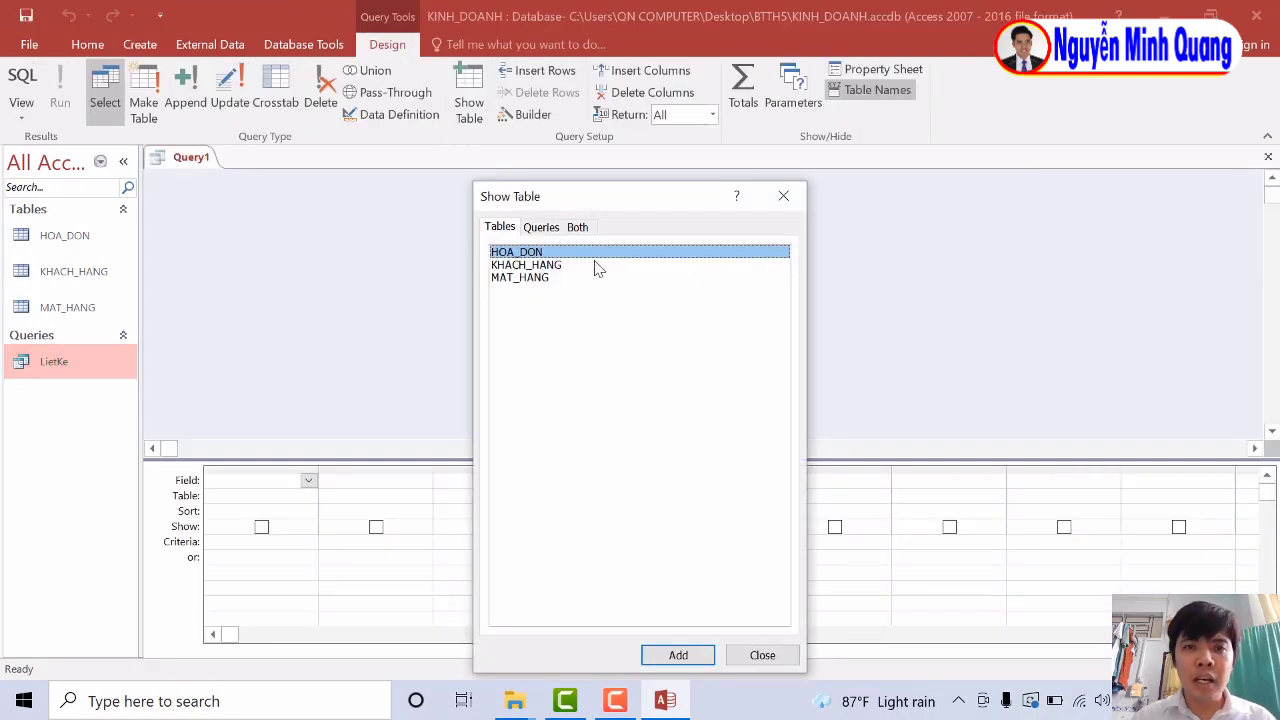
double_click(595, 256)
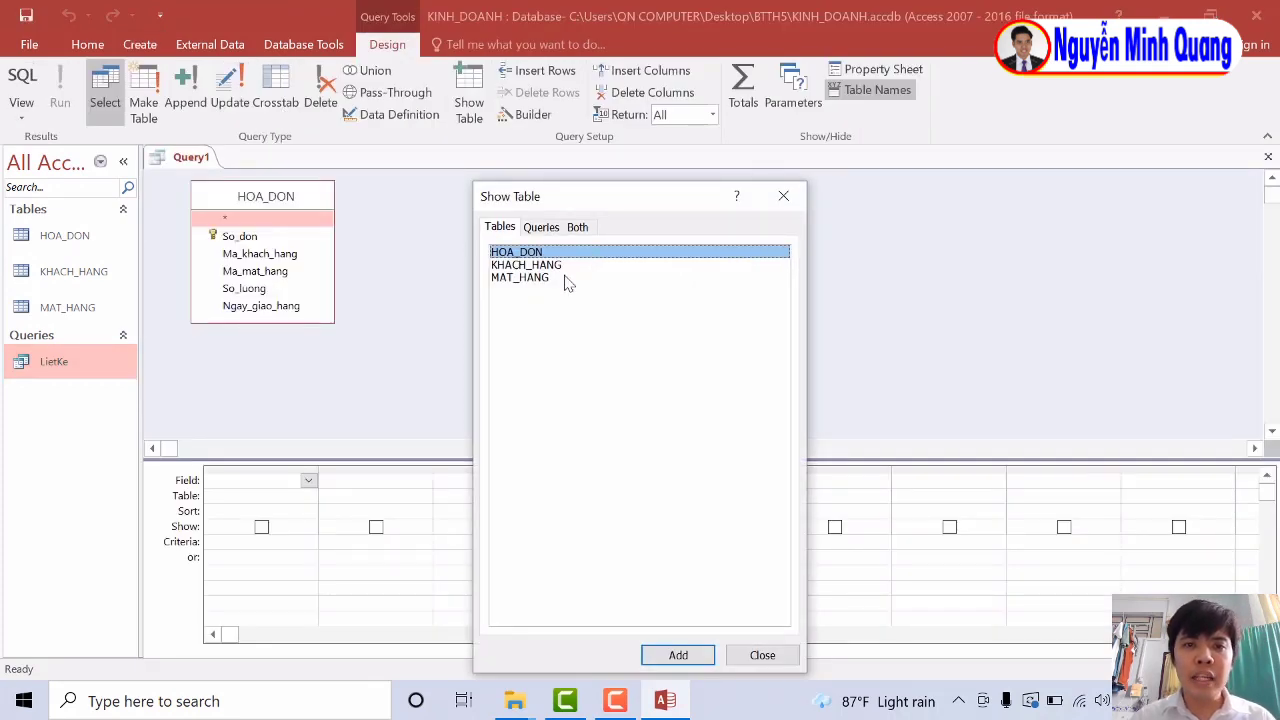
double_click(565, 280)
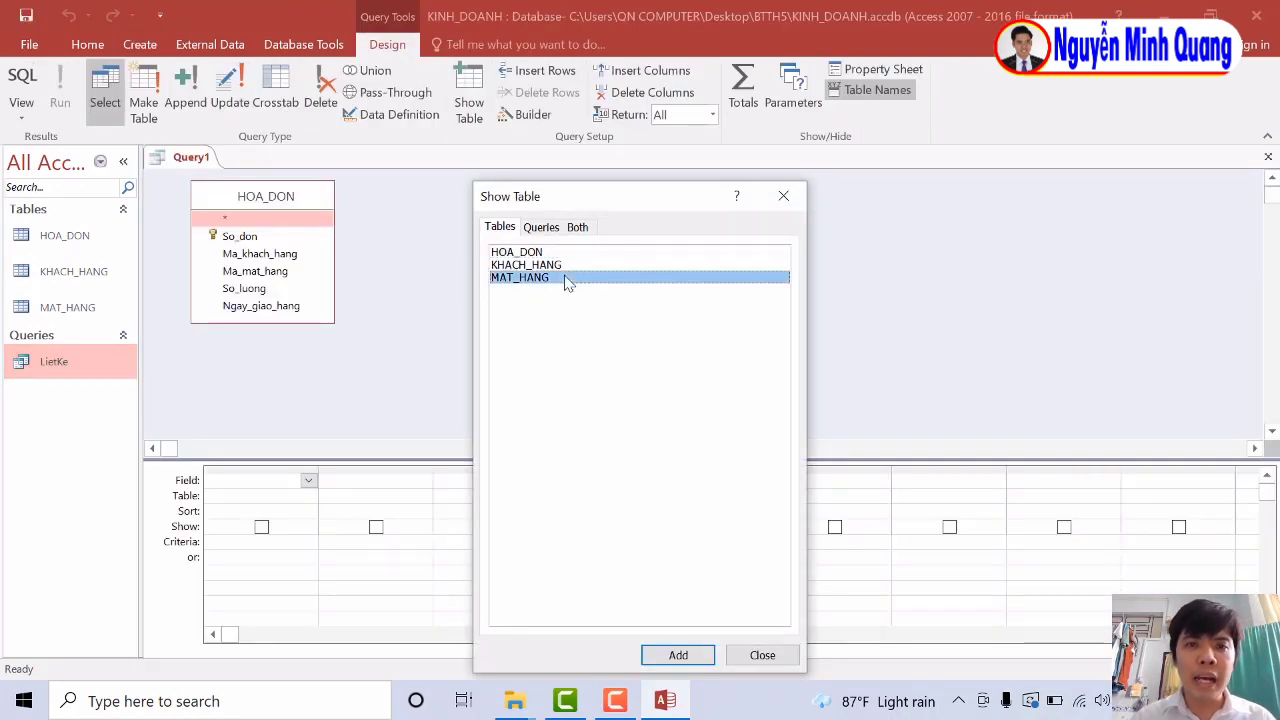
left_click(762, 654)
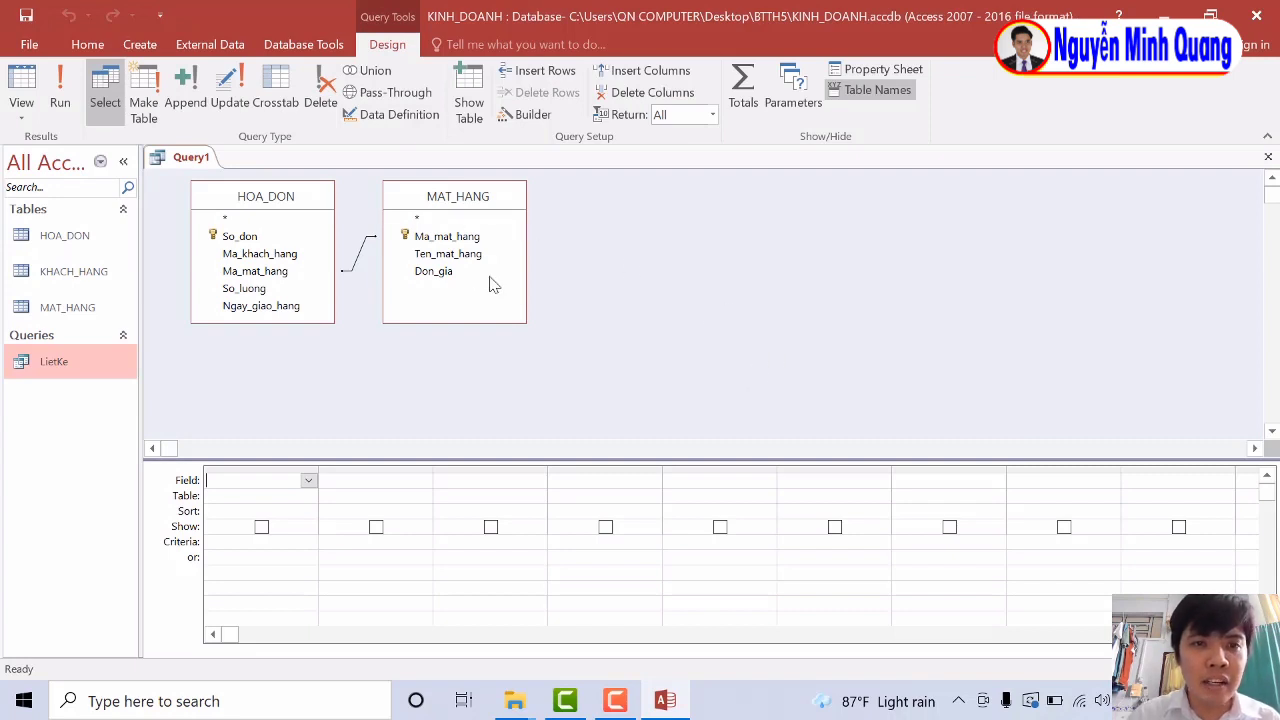
Add Ten_mat_hang from MAT_HANG and So_luong from HOA_DON as the first two output fields of the query.
left_click(473, 256)
double_click(473, 256)
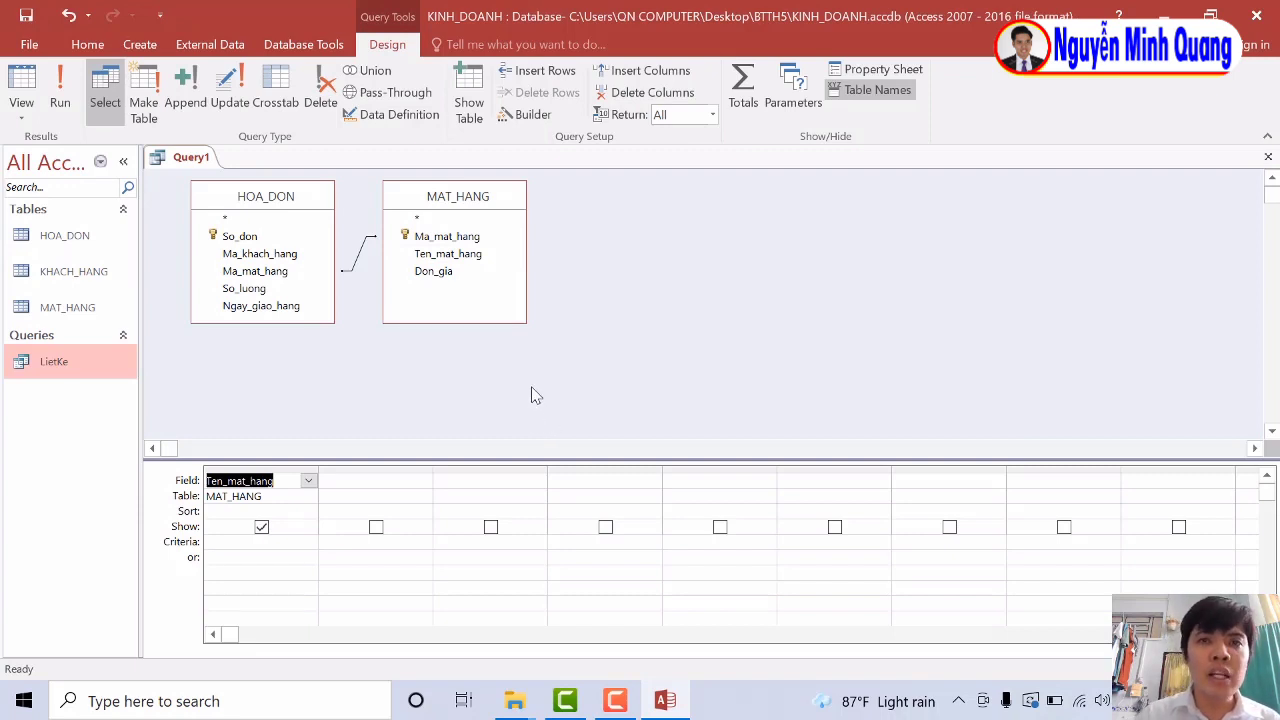
left_click(257, 291)
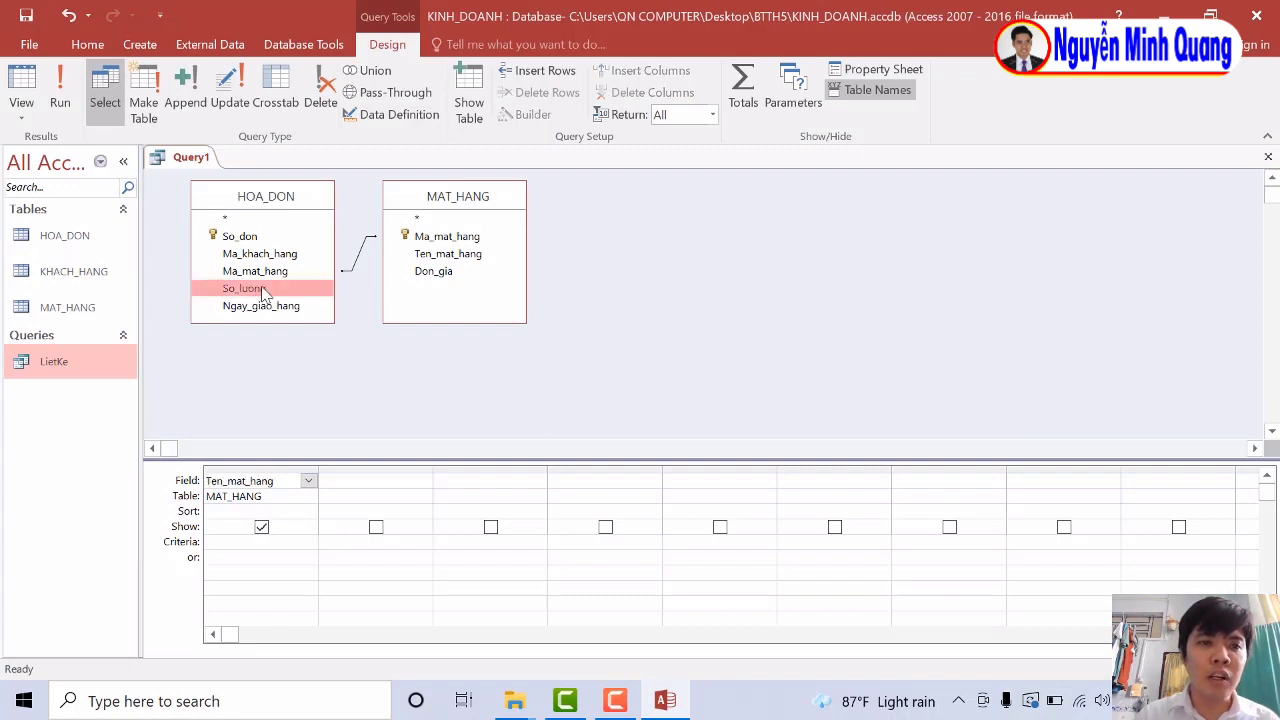
left_click_drag(257, 291, 367, 484)
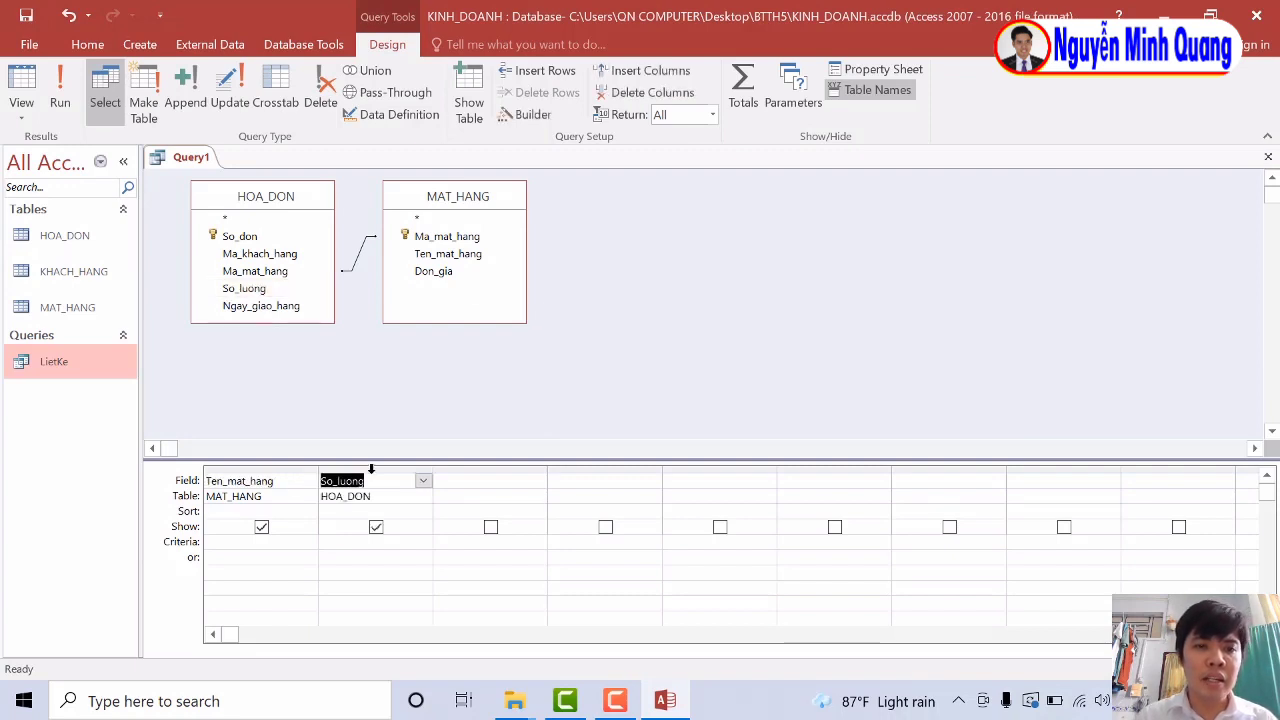
left_click(371, 469)
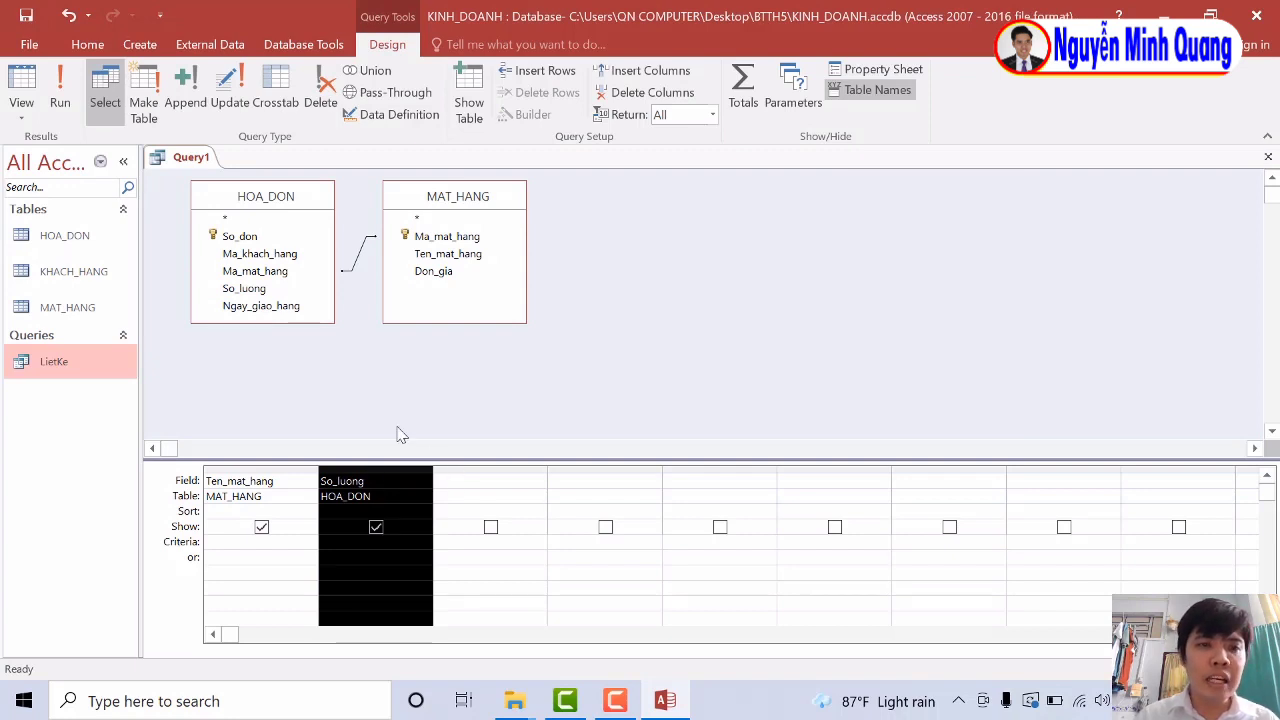
Add So_luong from HOA_DON a second time, as the third column of the query grid.
left_click(255, 290)
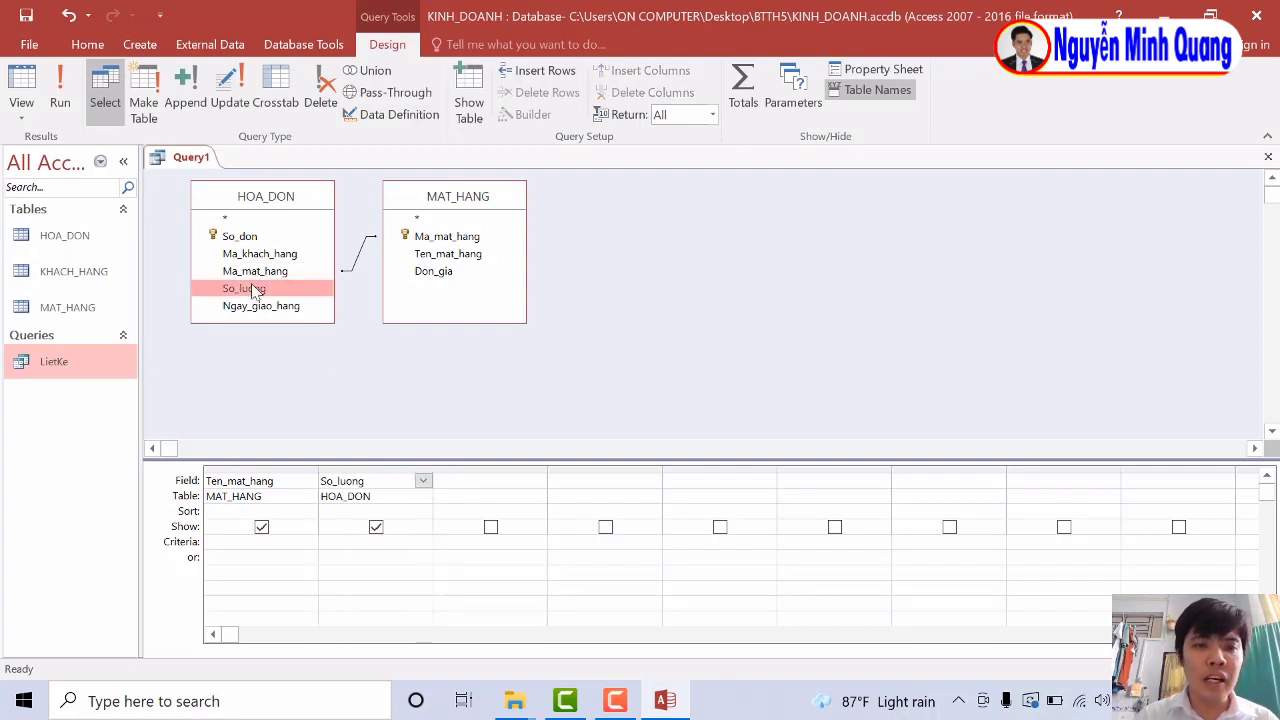
double_click(255, 290)
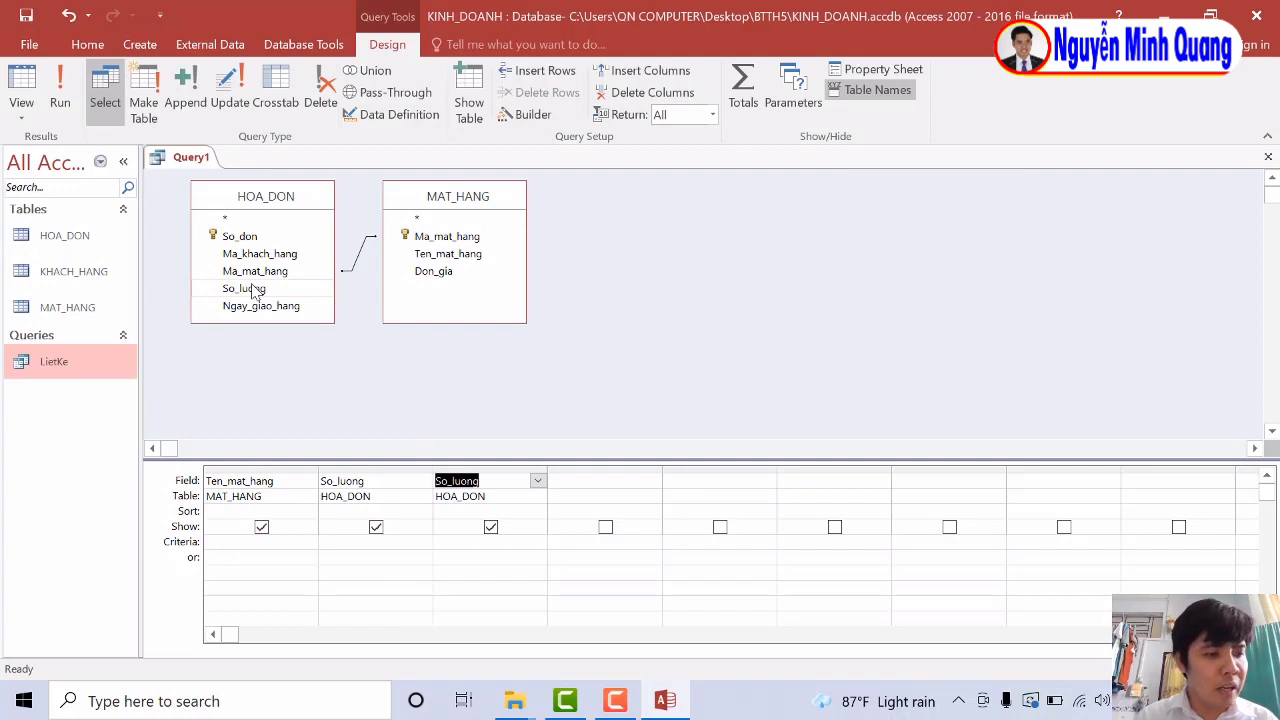
left_click(283, 289)
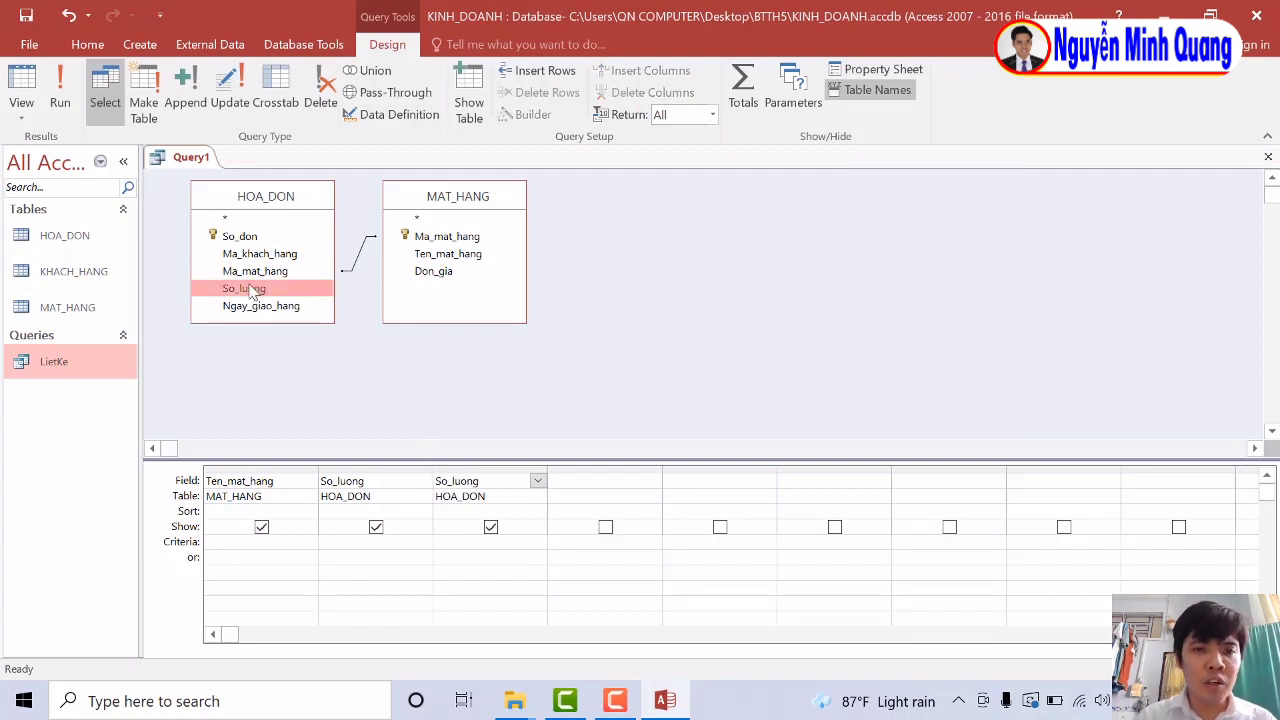
Add So_luong from HOA_DON a third time, as the fourth column of the query grid.
double_click(253, 290)
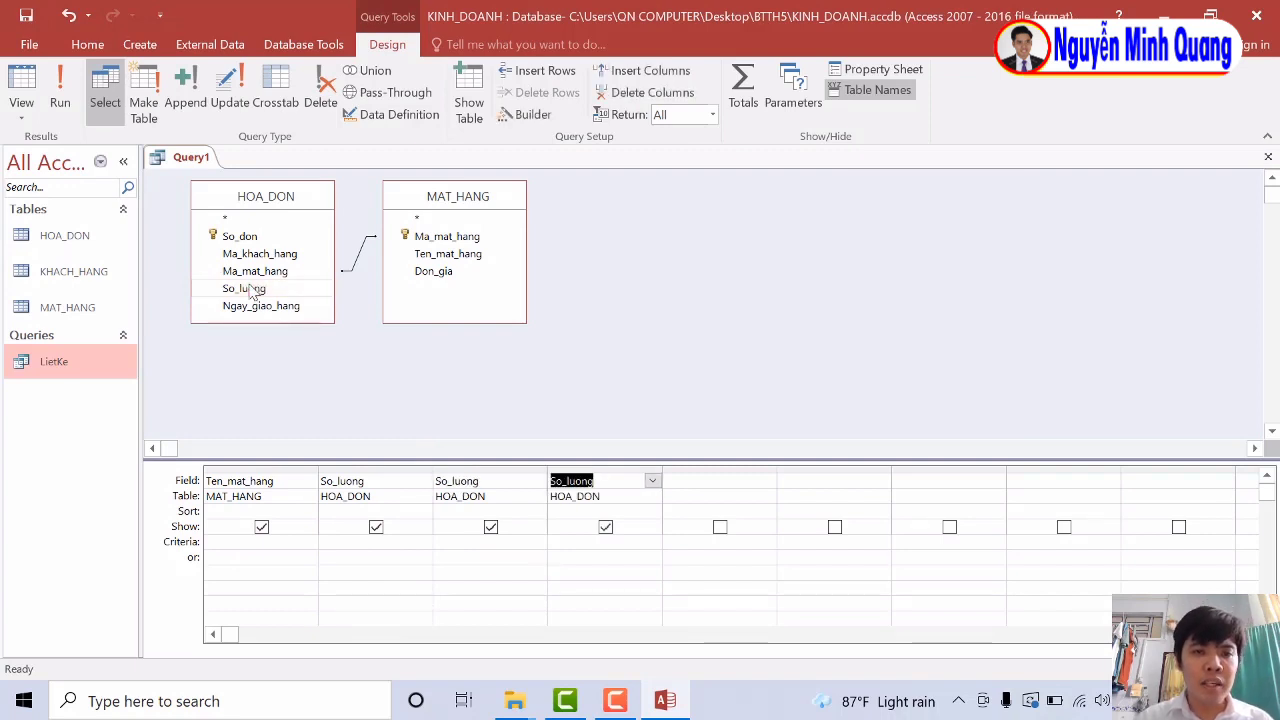
left_click(265, 465)
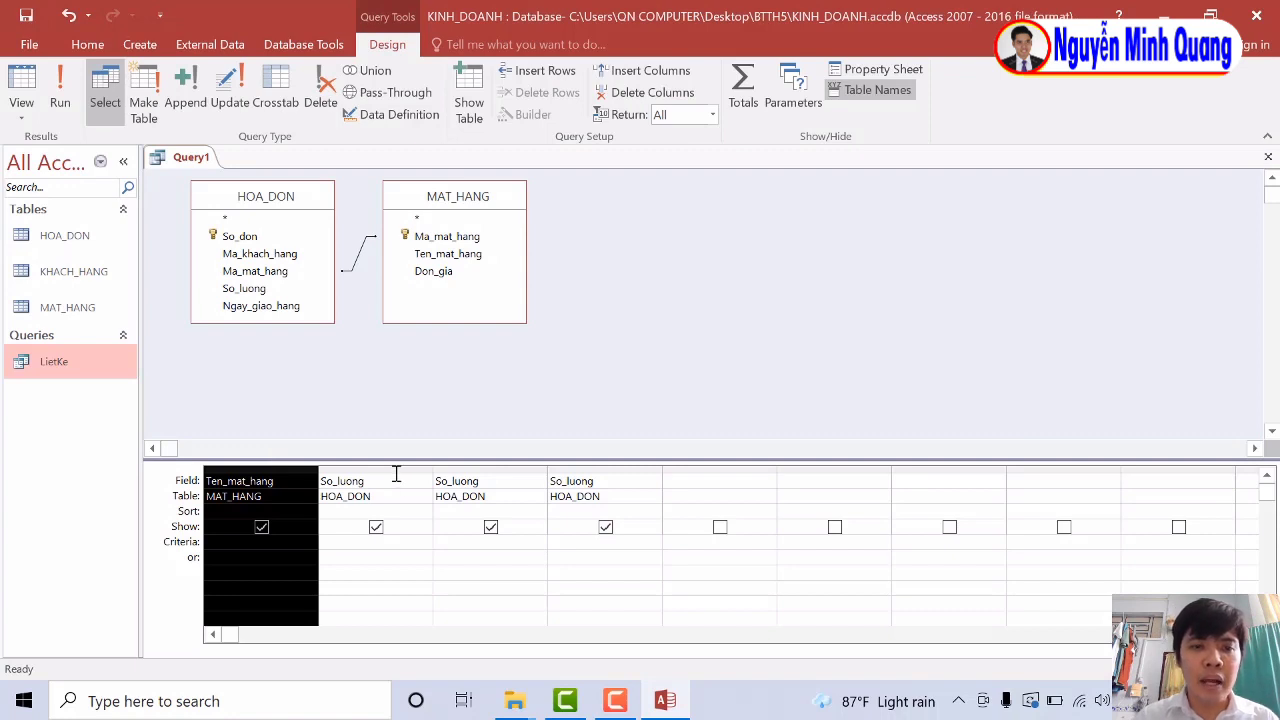
left_click_drag(396, 468, 643, 497)
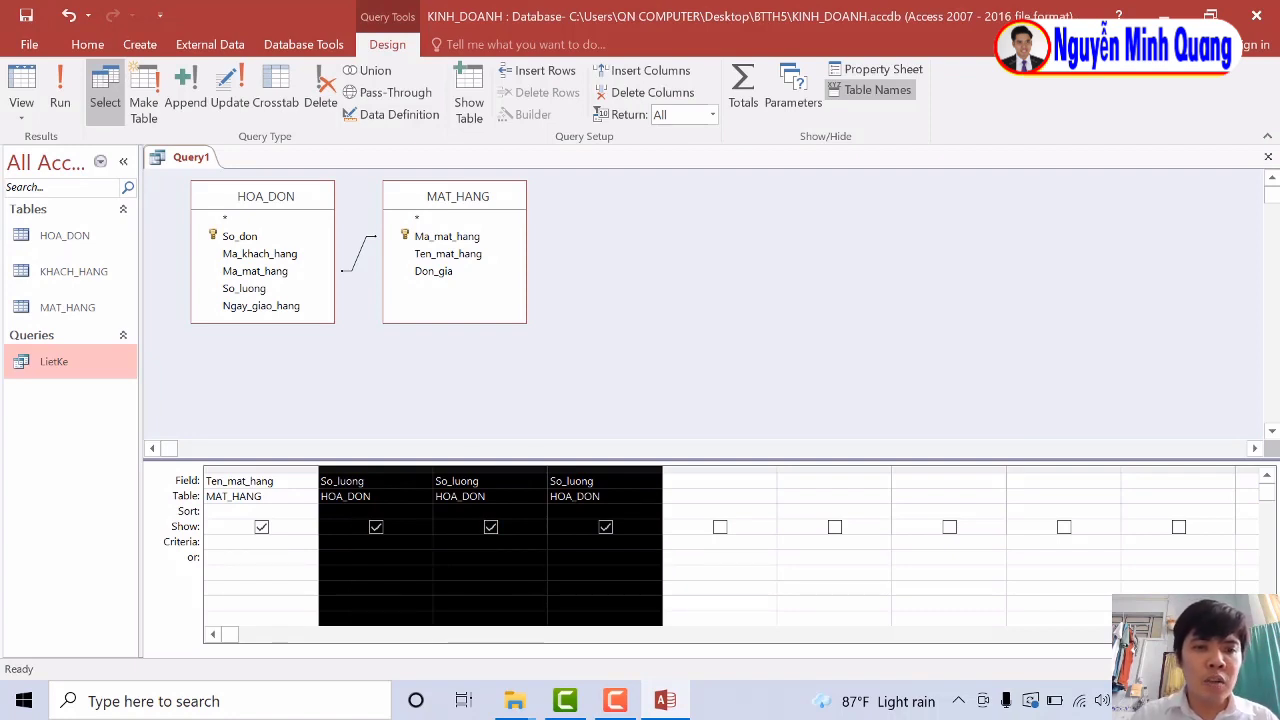
Give the first So_luong column the alias "Số lượng trung bình" and widen the three So_luong columns to fit it.
left_click(324, 482)
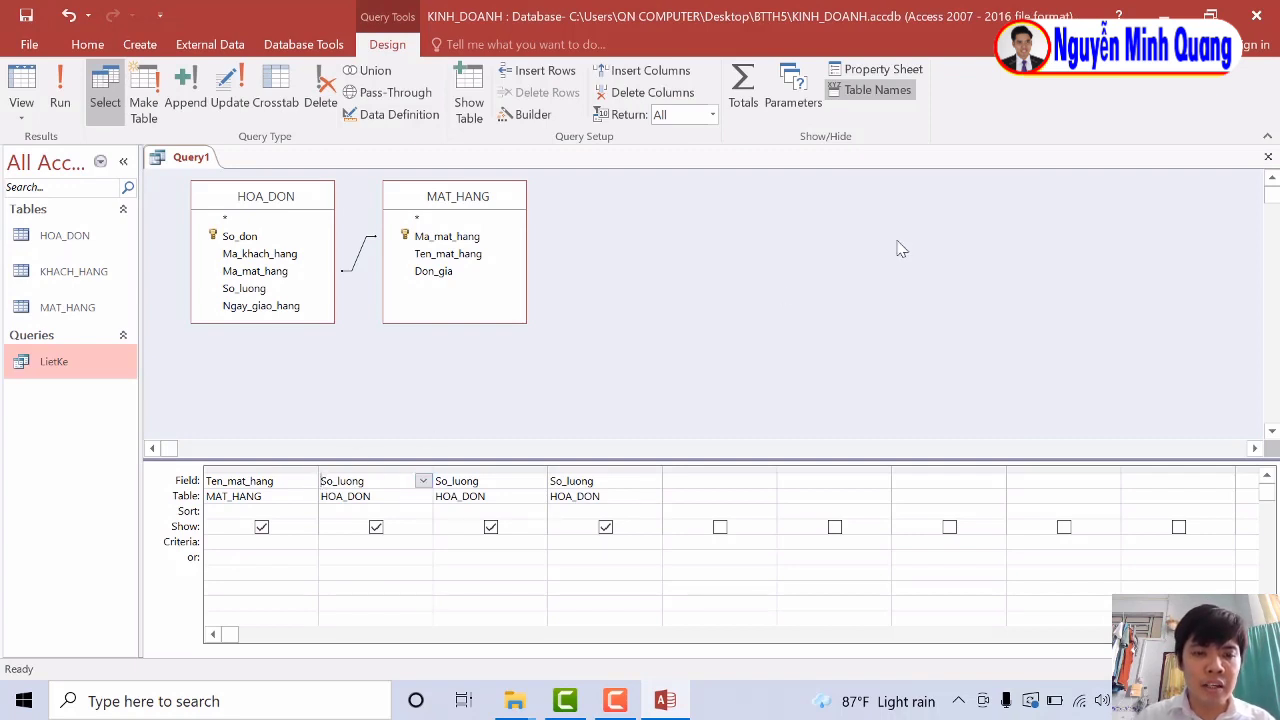
type("So")
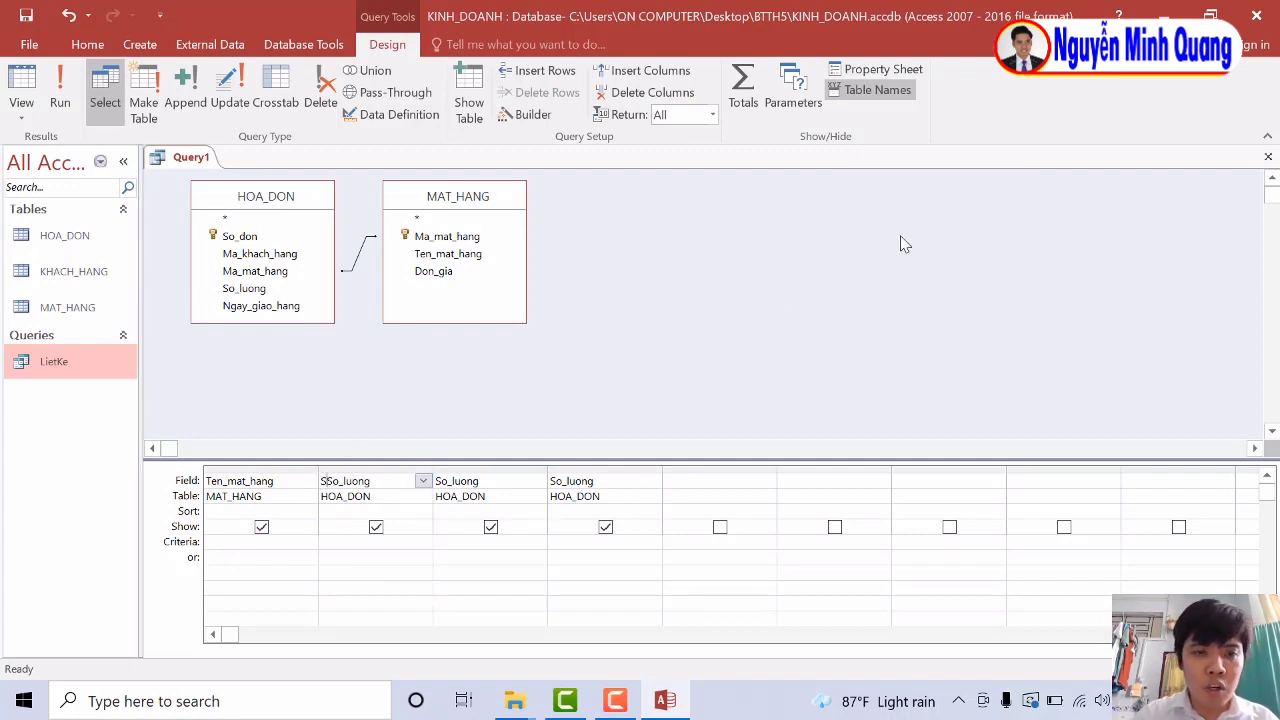
type(" lượng")
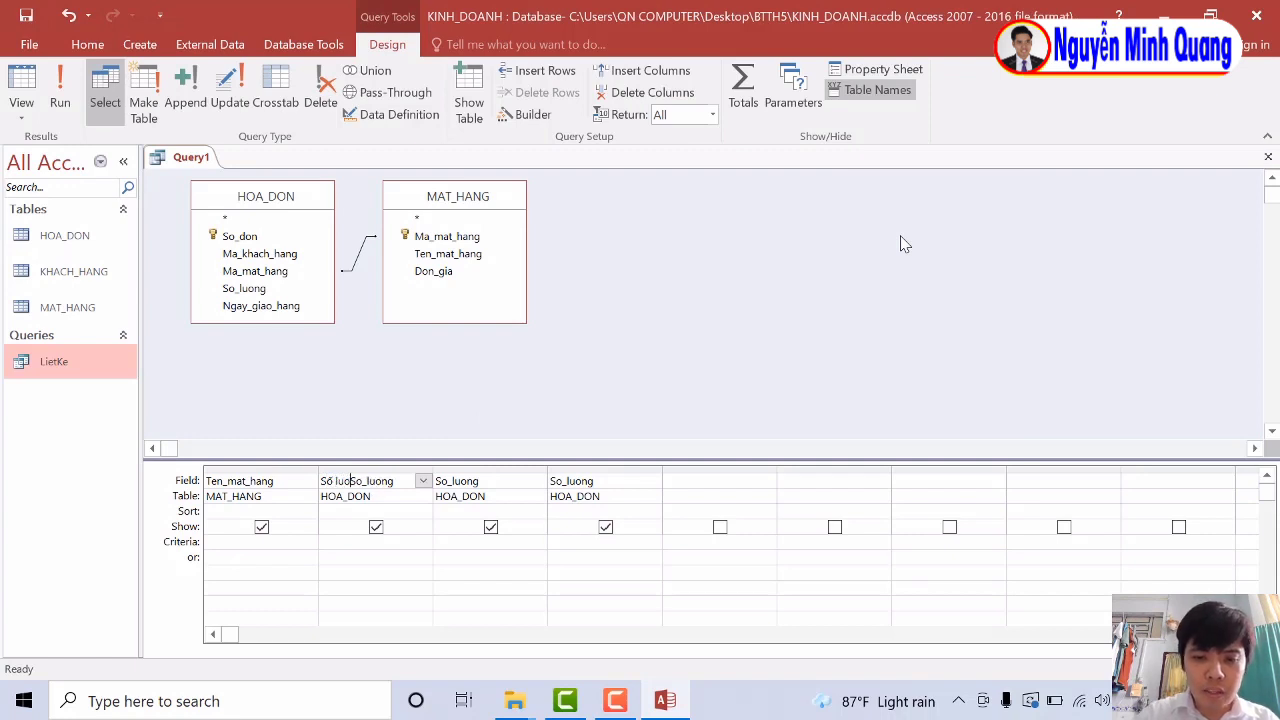
type(" trung bì")
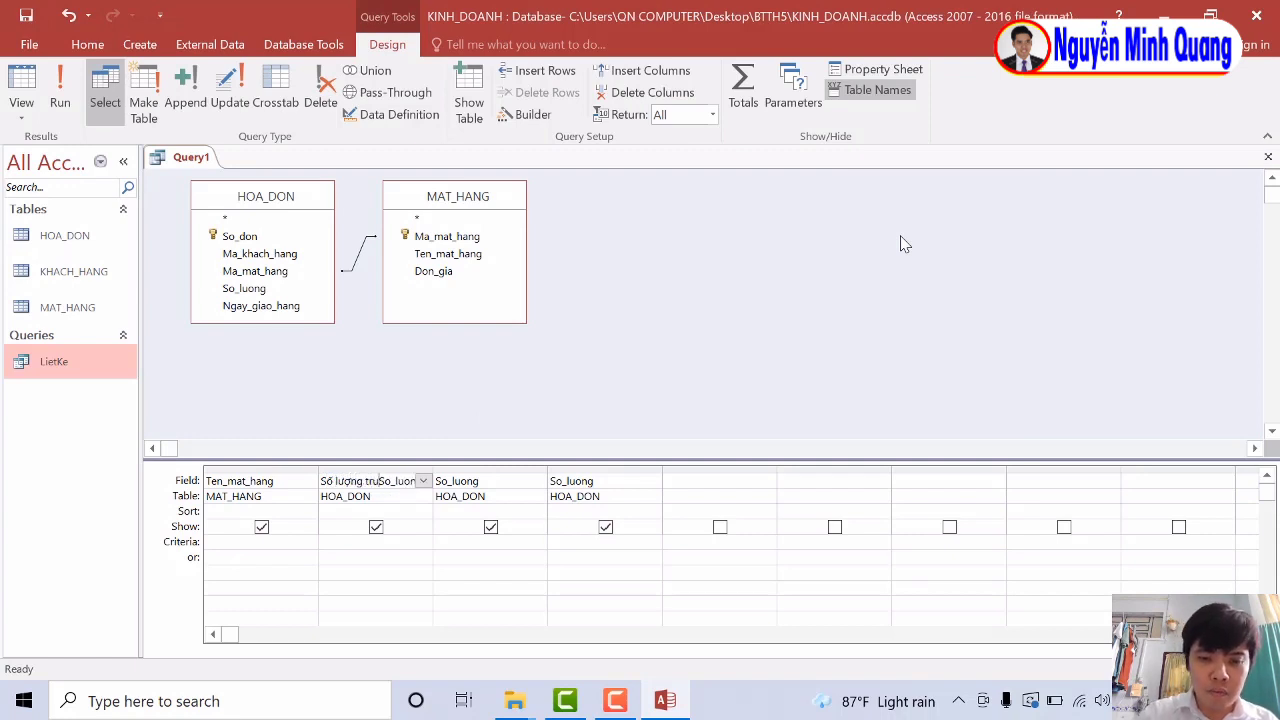
type("nh:")
left_click_drag(397, 466, 757, 484)
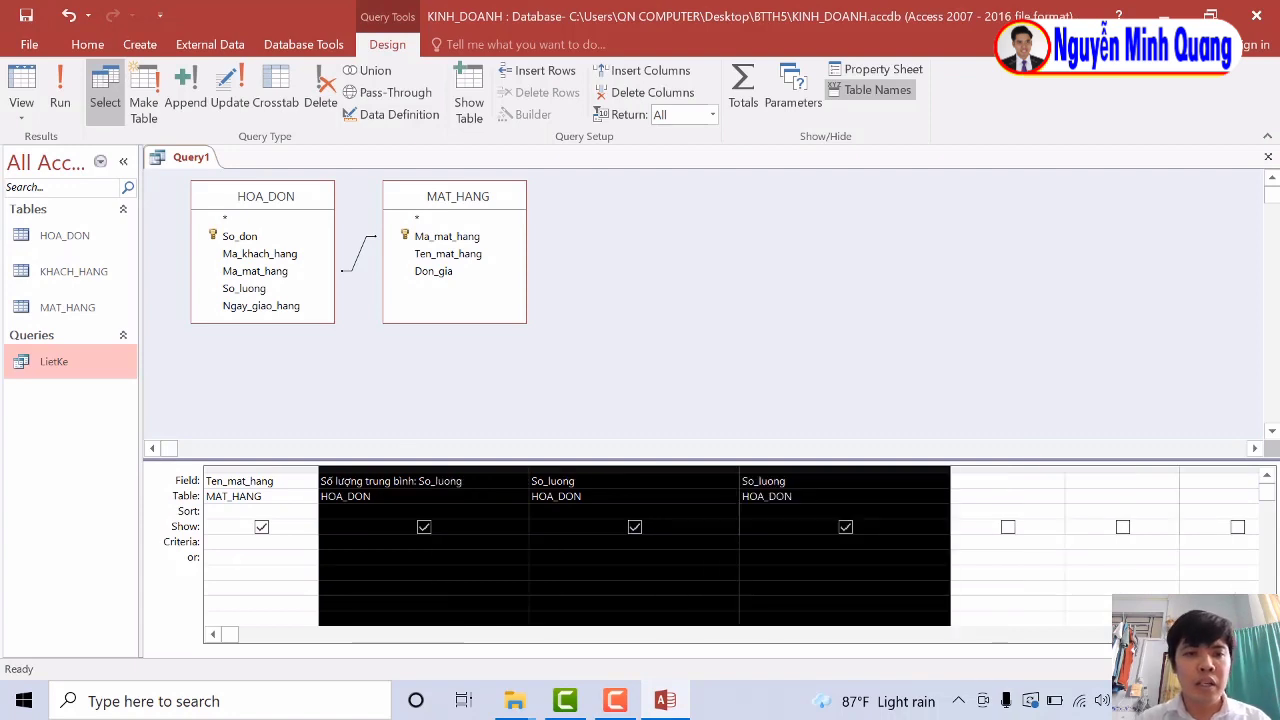
Give the second So_luong column the alias "Số lượng cao nhất".
left_click(403, 486)
left_click(531, 483)
type("Số ")
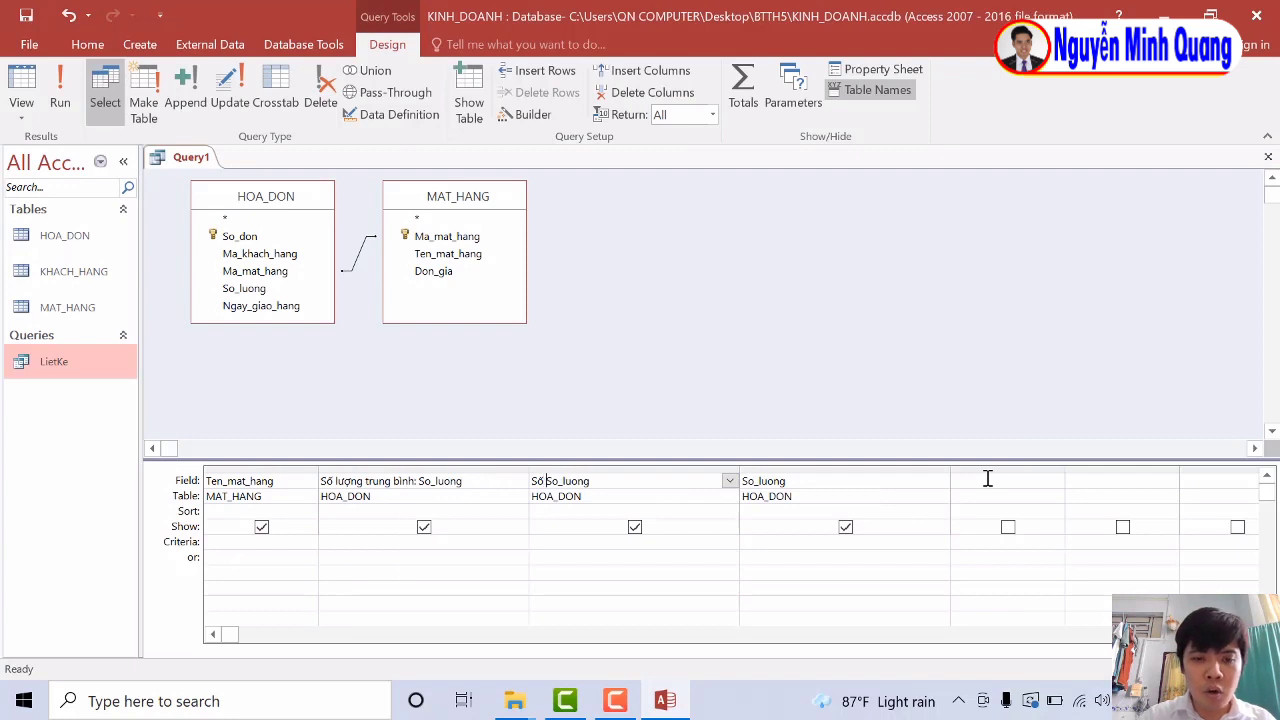
type("lượng")
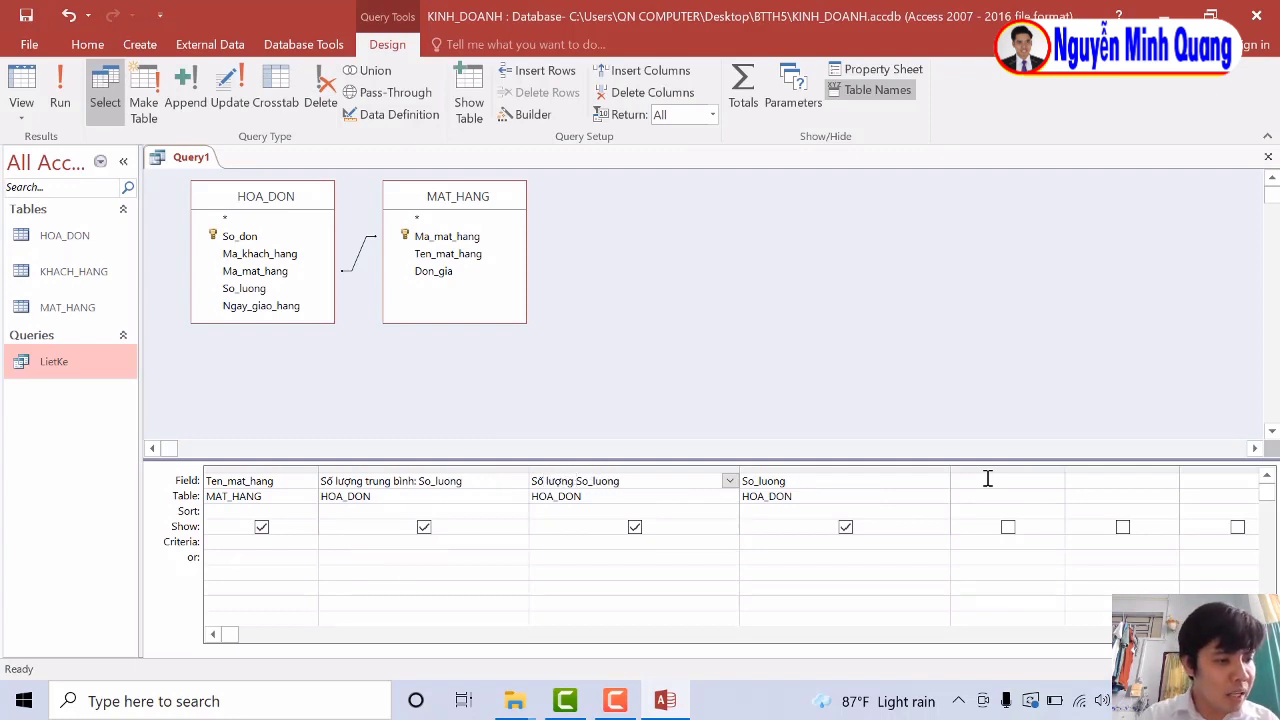
type(" cao nhất")
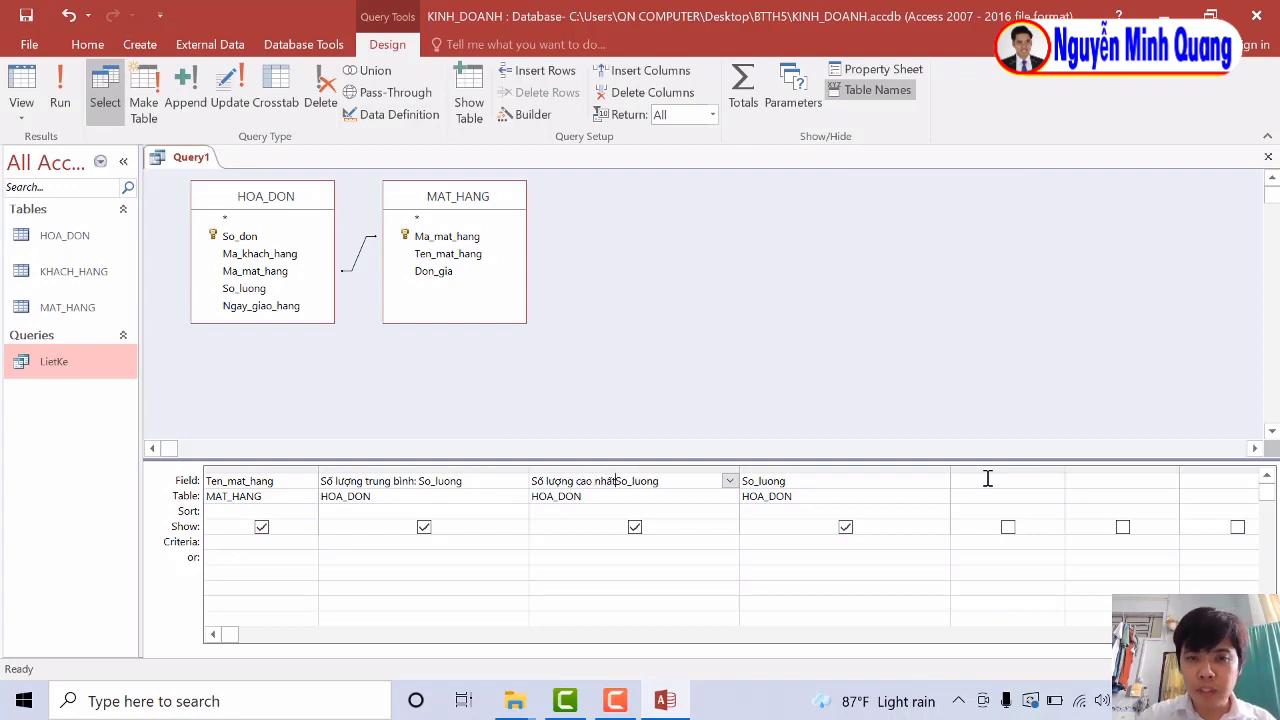
type(":")
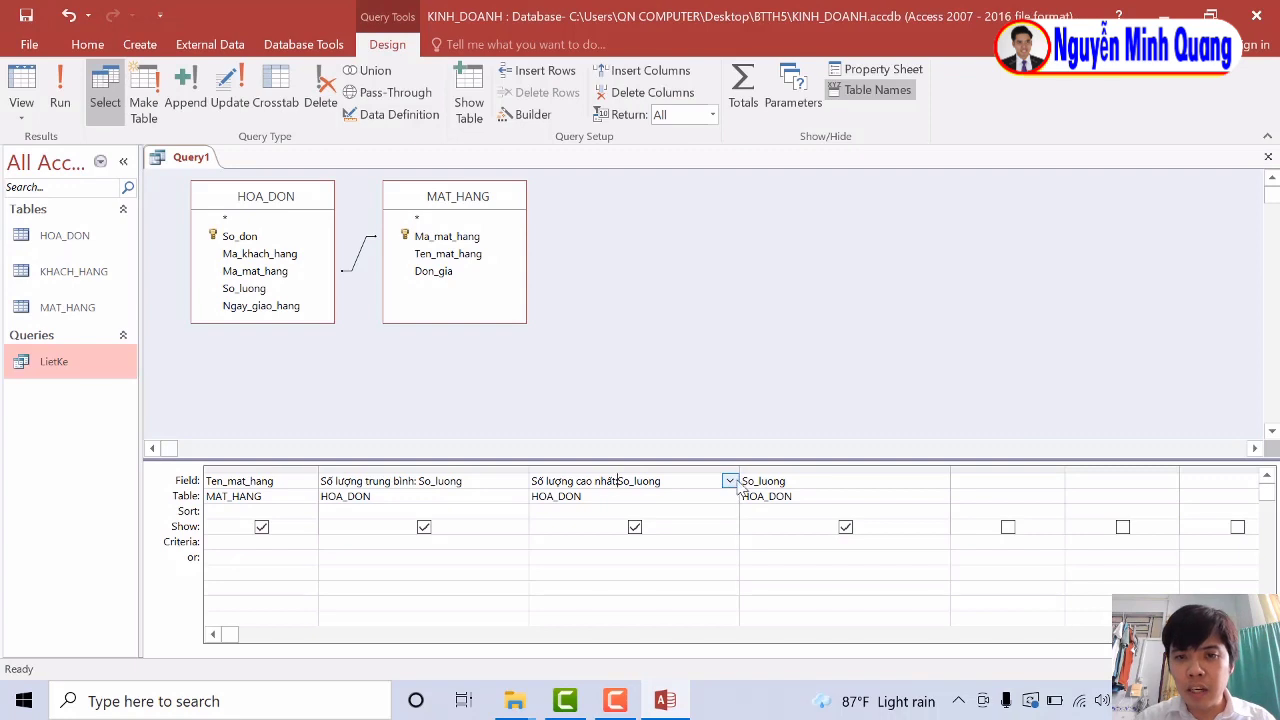
Give the third So_luong column the alias "Số lượng thấp nhất".
left_click(744, 481)
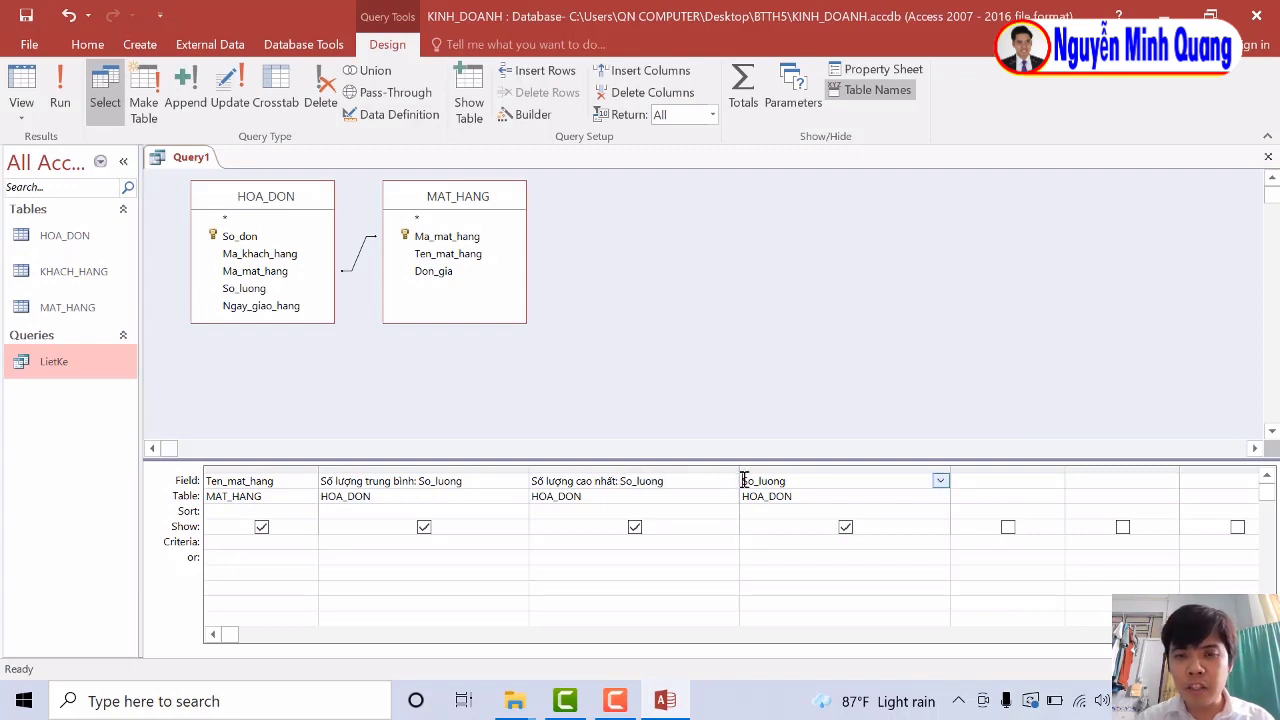
type("Số")
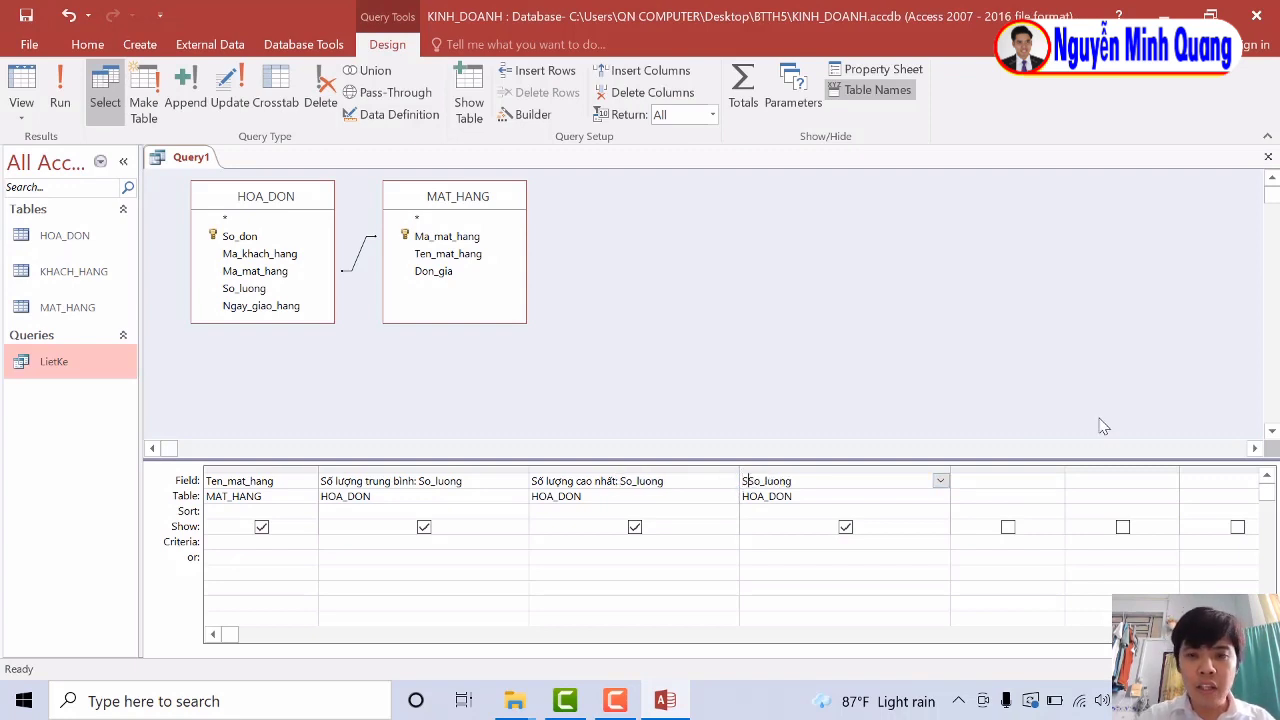
type("ợng tha")
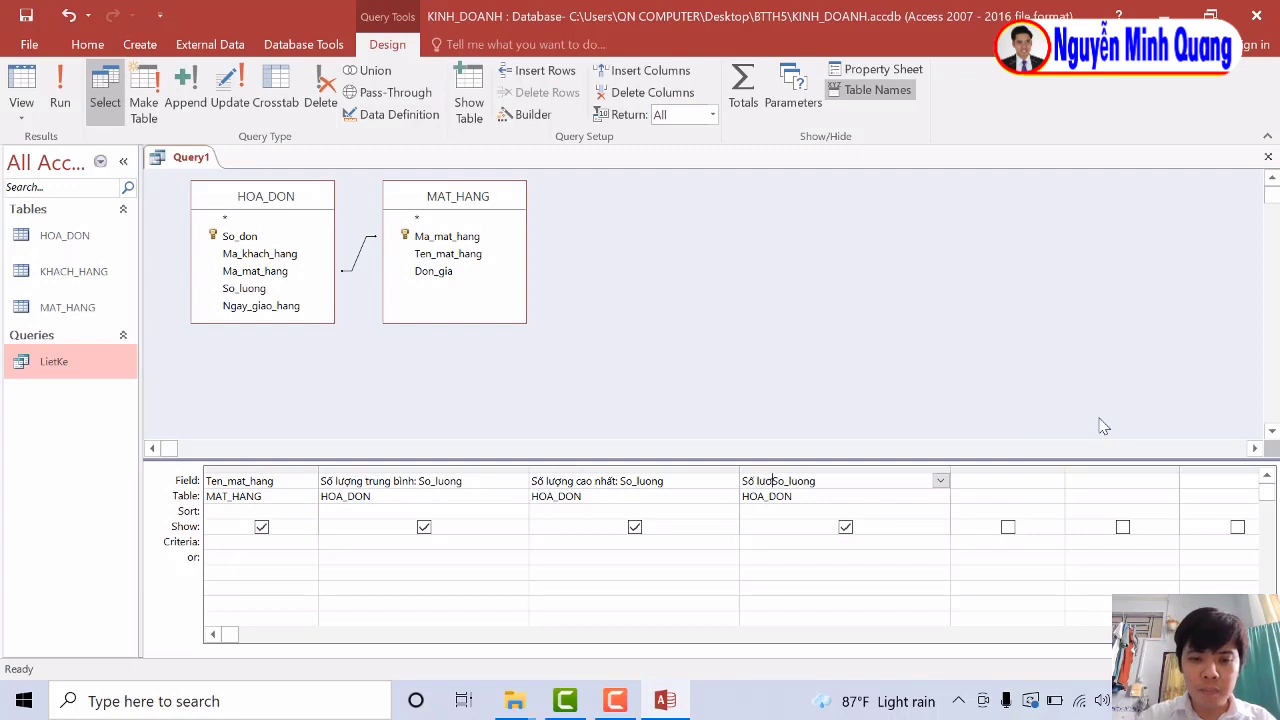
type("ấp nhất")
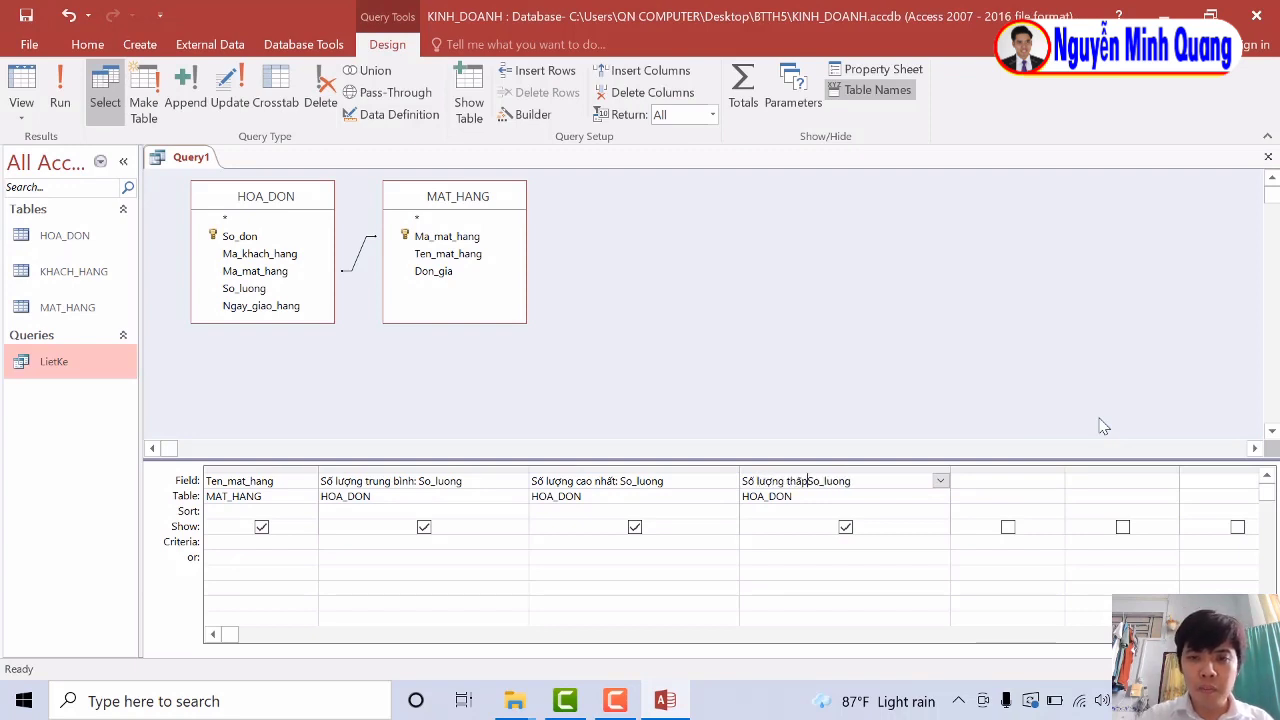
type(":")
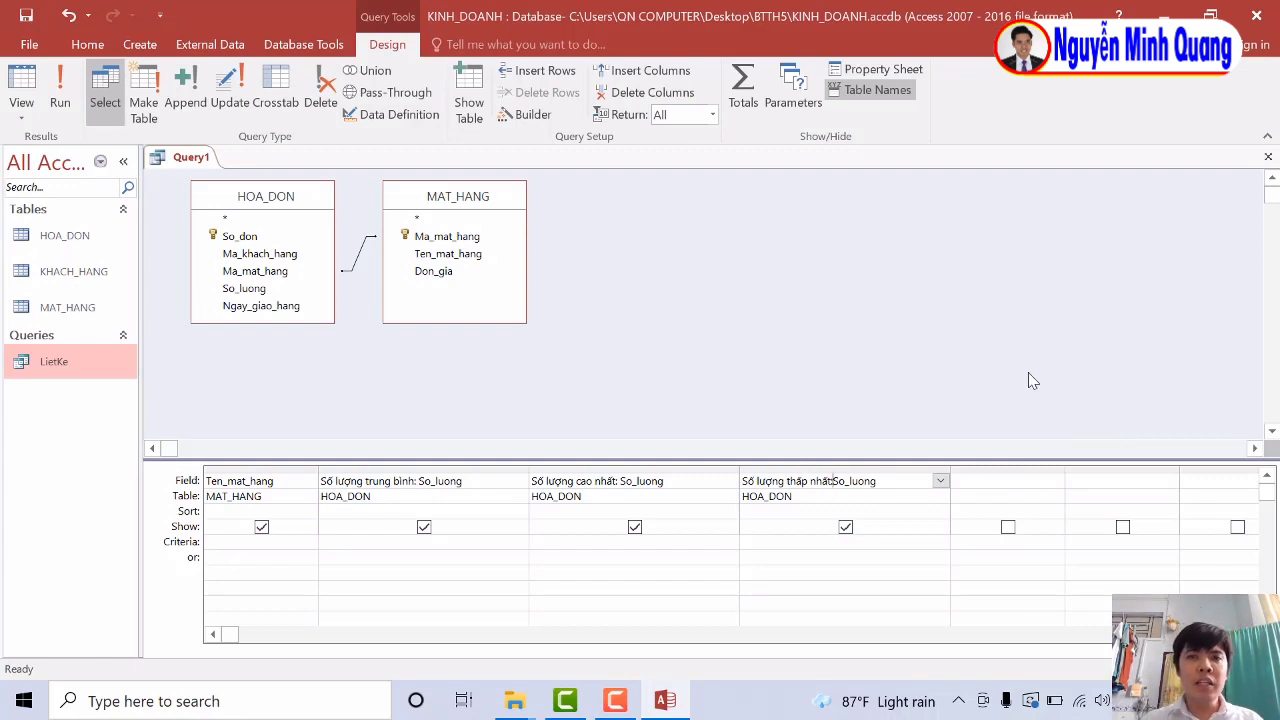
Turn on totals for the query, keeping Ten_mat_hang as Group By, and set the Số lượng trung bình column to Avg.
left_click(752, 102)
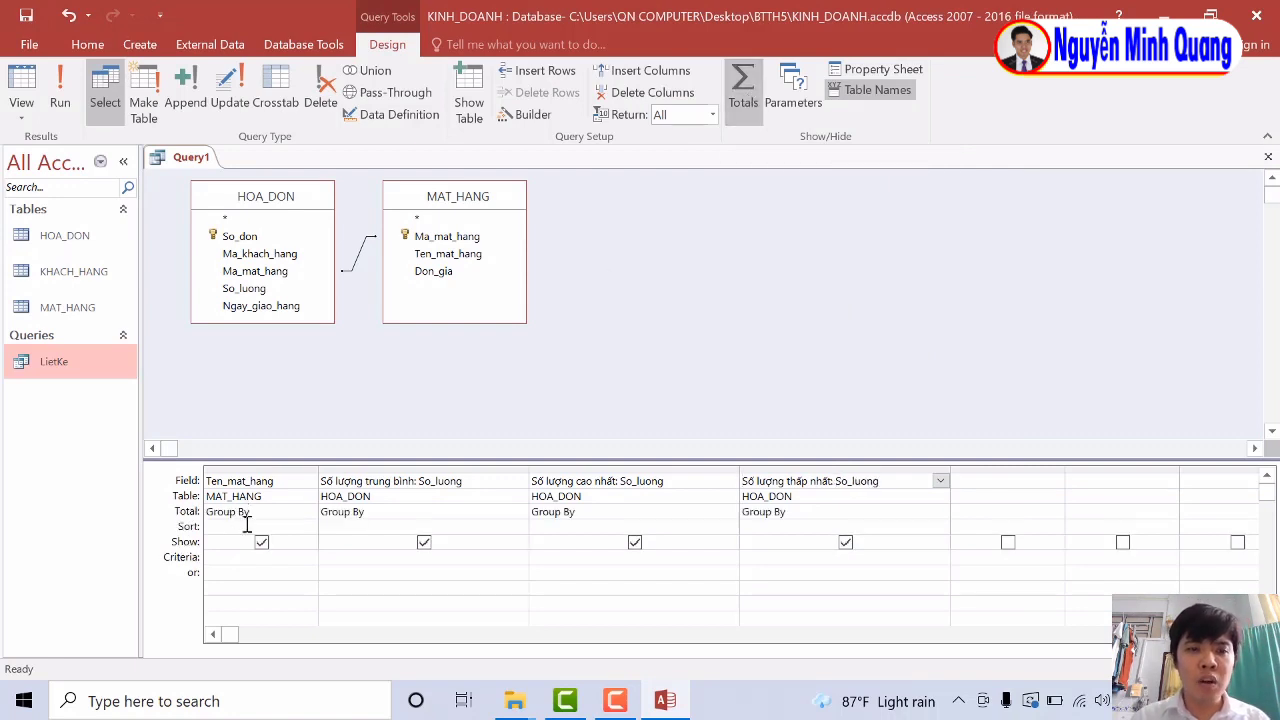
left_click(274, 468)
left_click(266, 512)
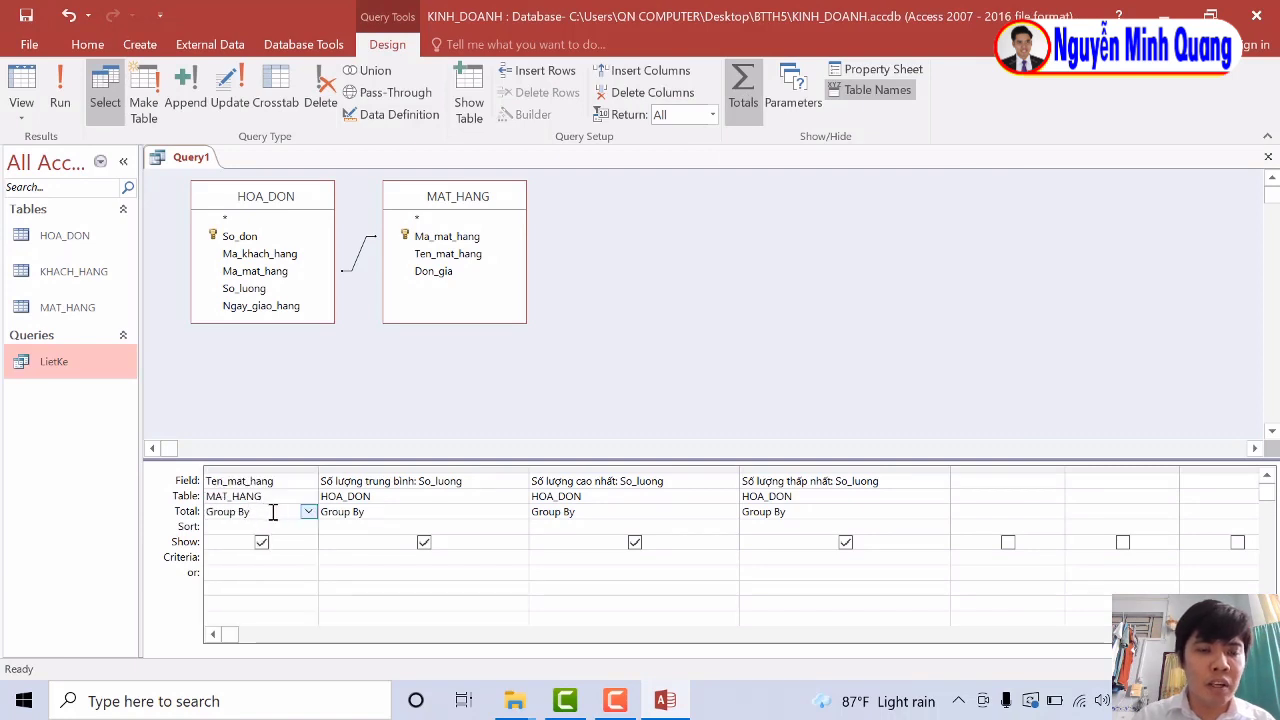
left_click_drag(273, 512, 132, 505)
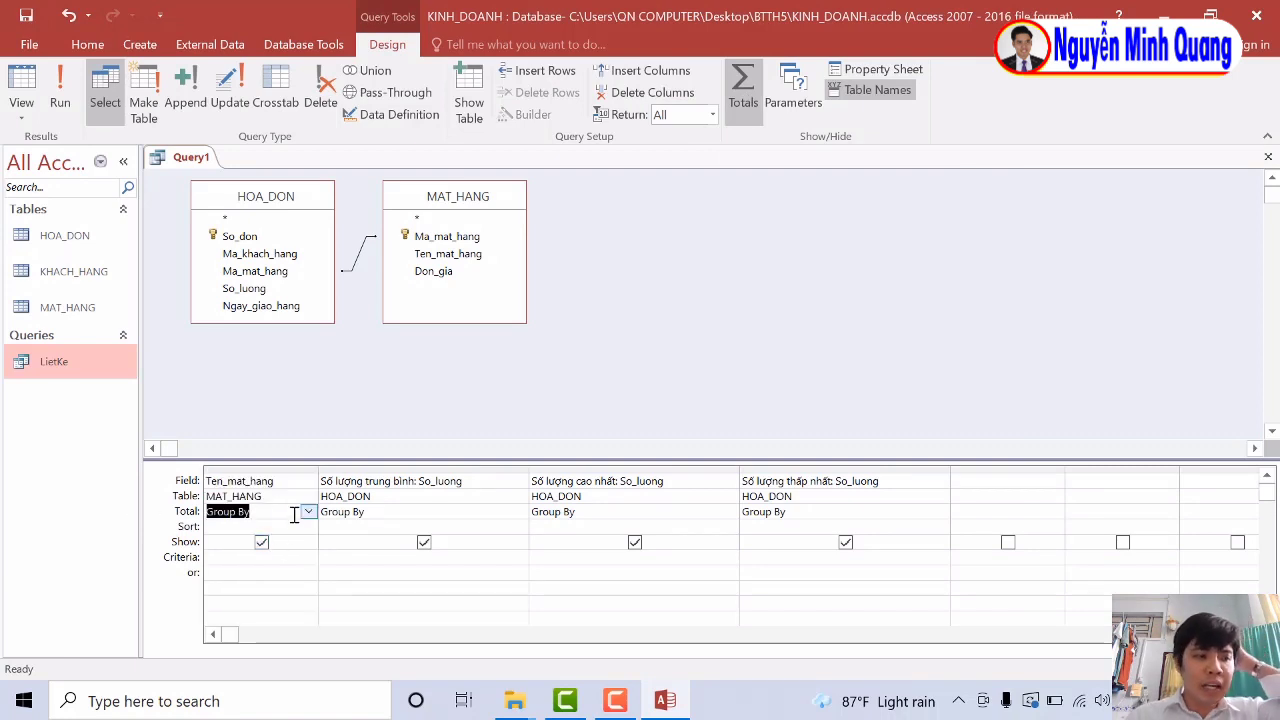
left_click(429, 512)
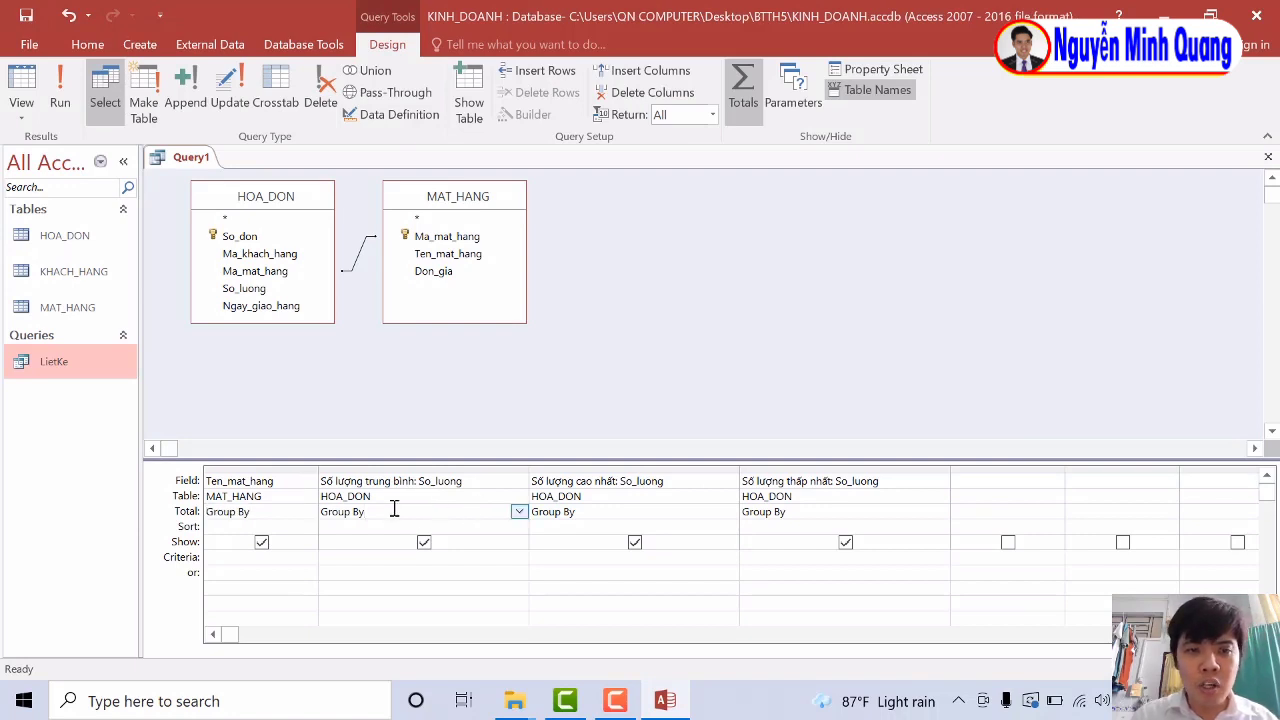
left_click(519, 512)
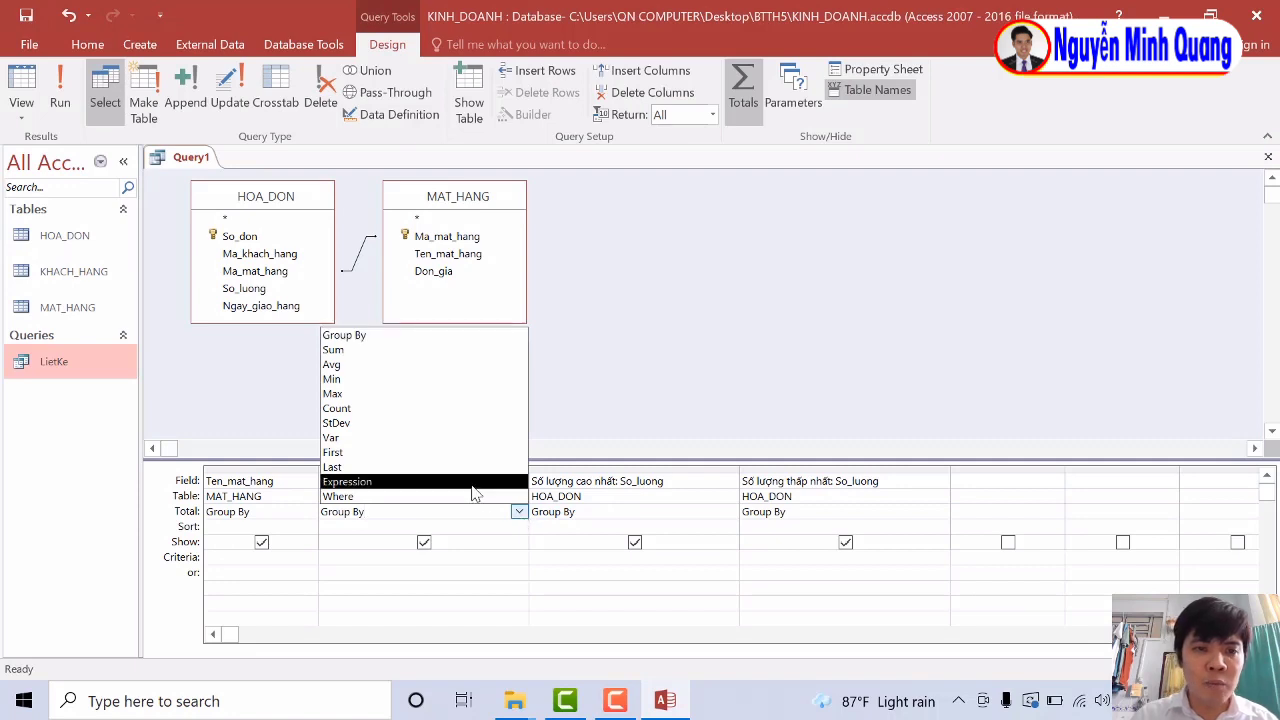
left_click(368, 366)
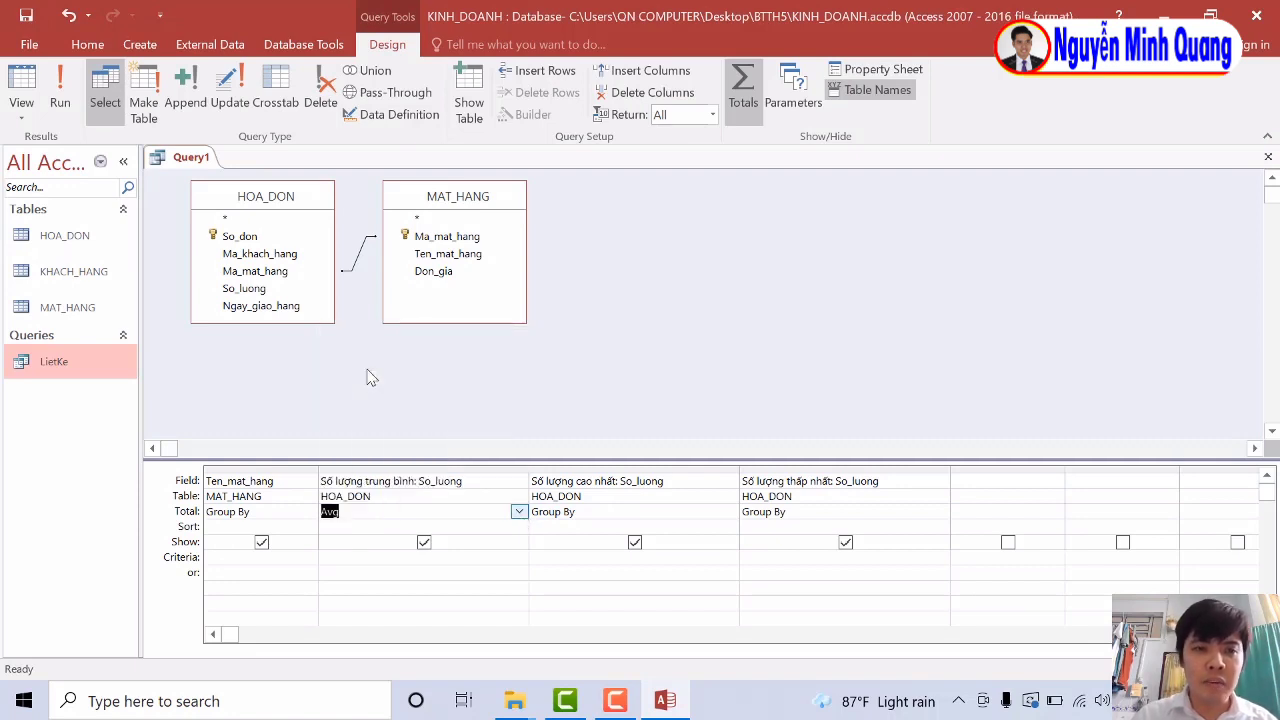
Set the total for Số lượng cao nhất to Max and for Số lượng thấp nhất to Min.
left_click(654, 516)
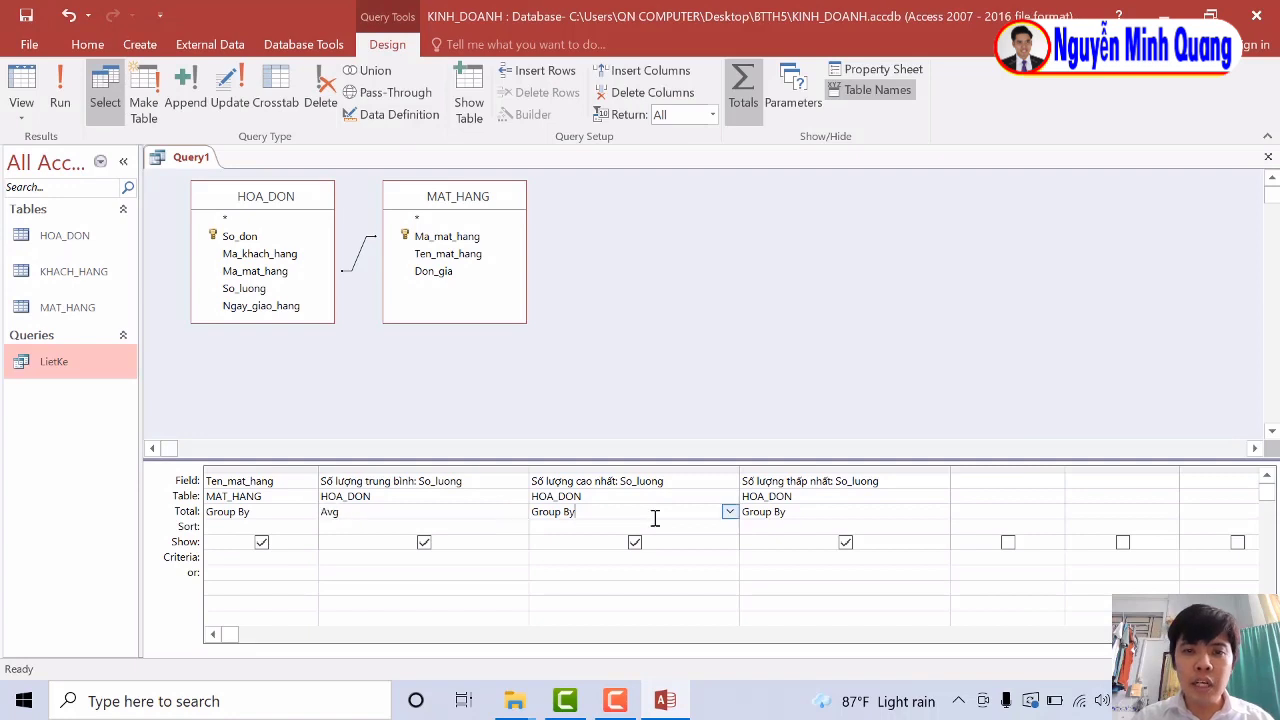
left_click(730, 512)
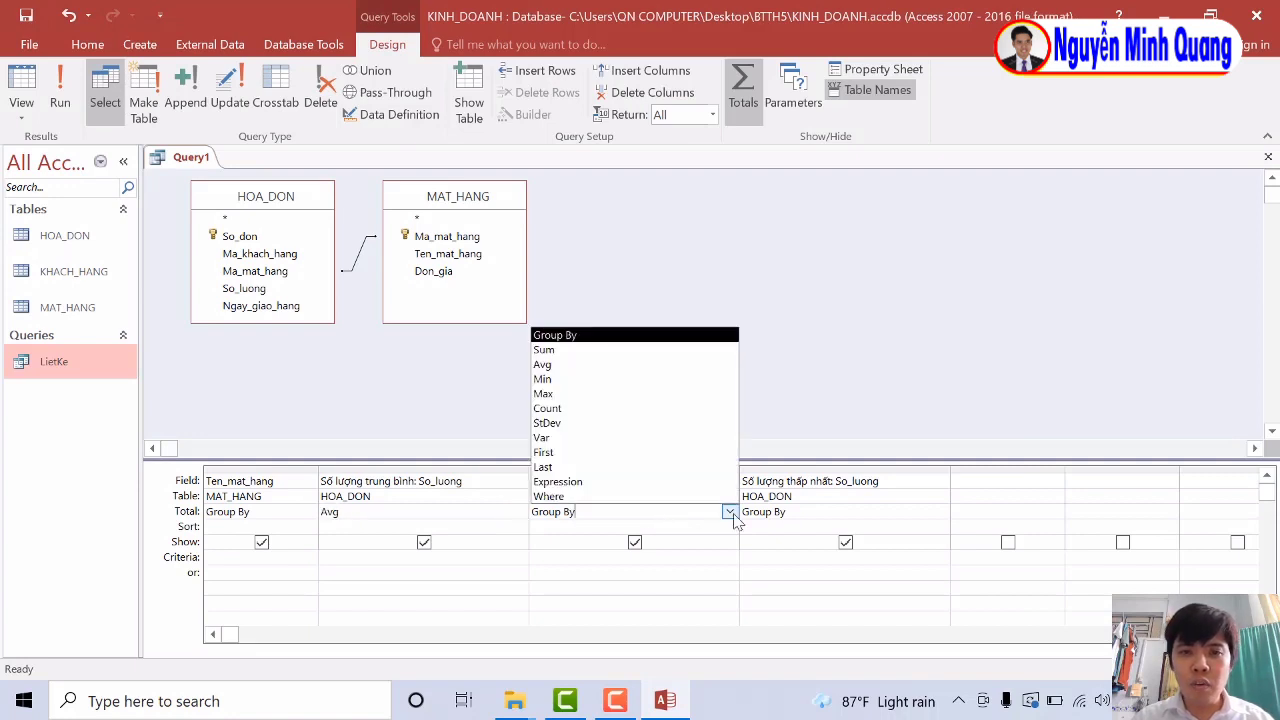
left_click(604, 394)
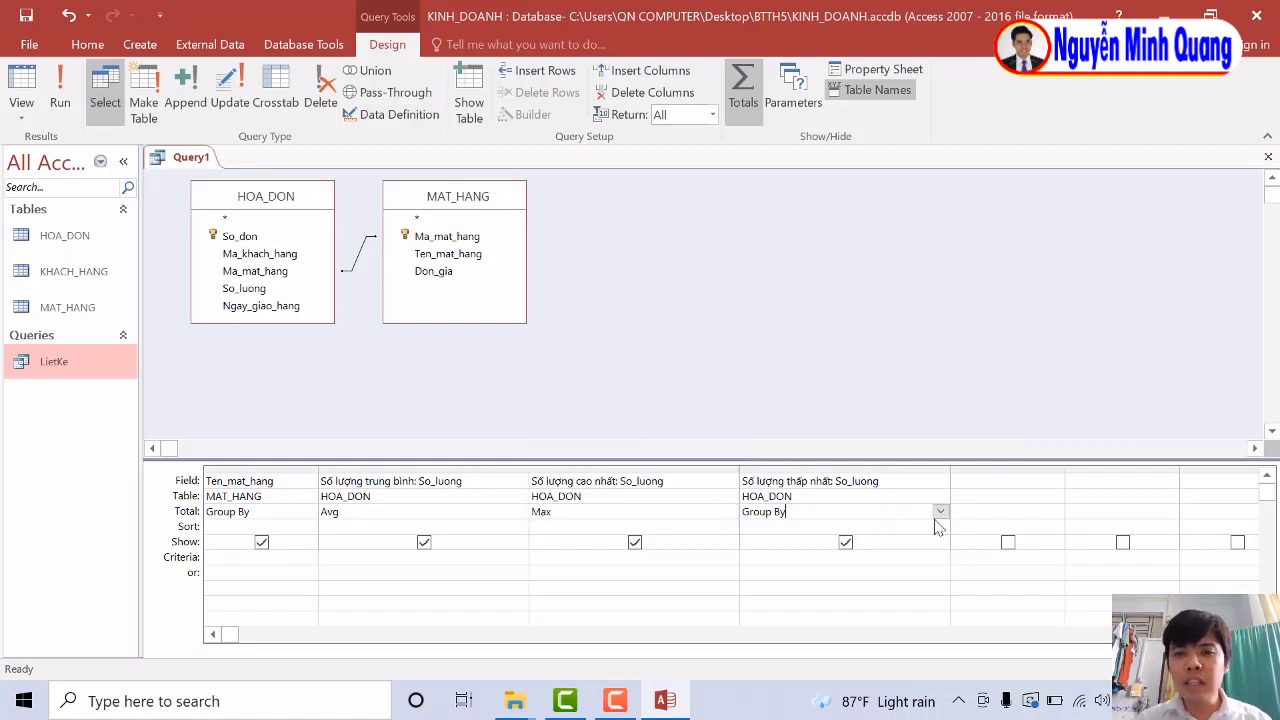
left_click(940, 512)
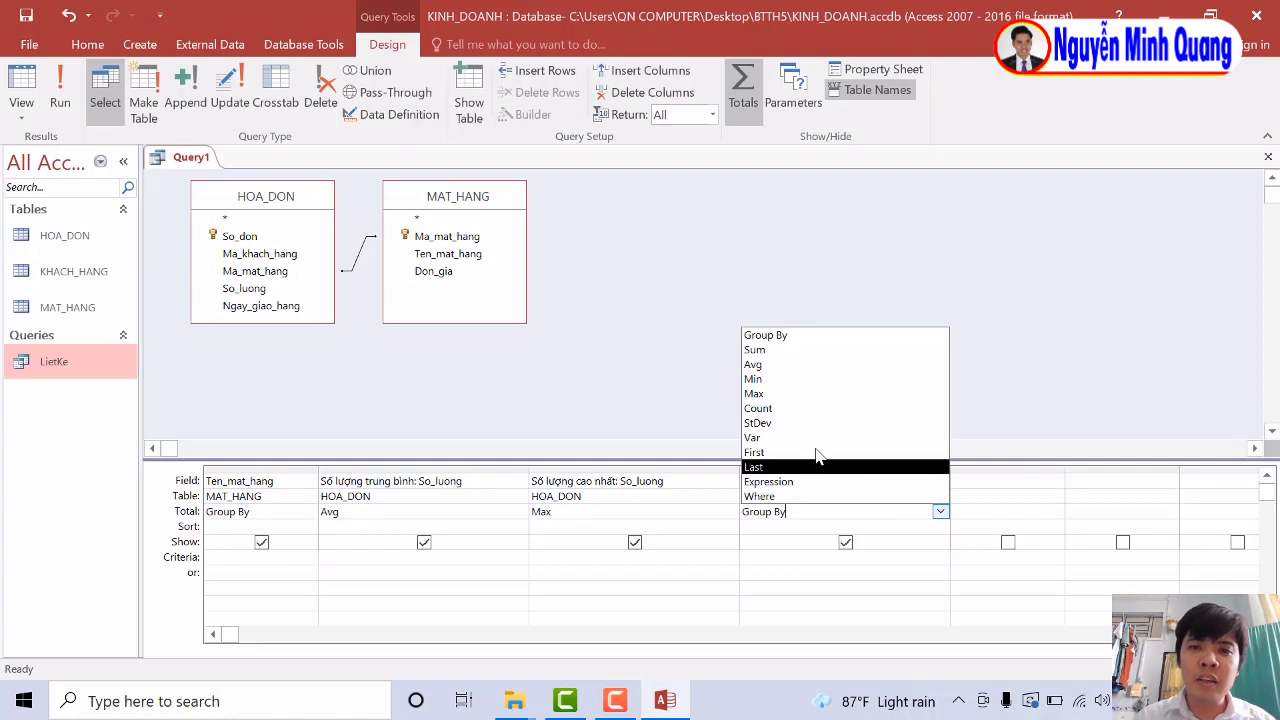
left_click(773, 386)
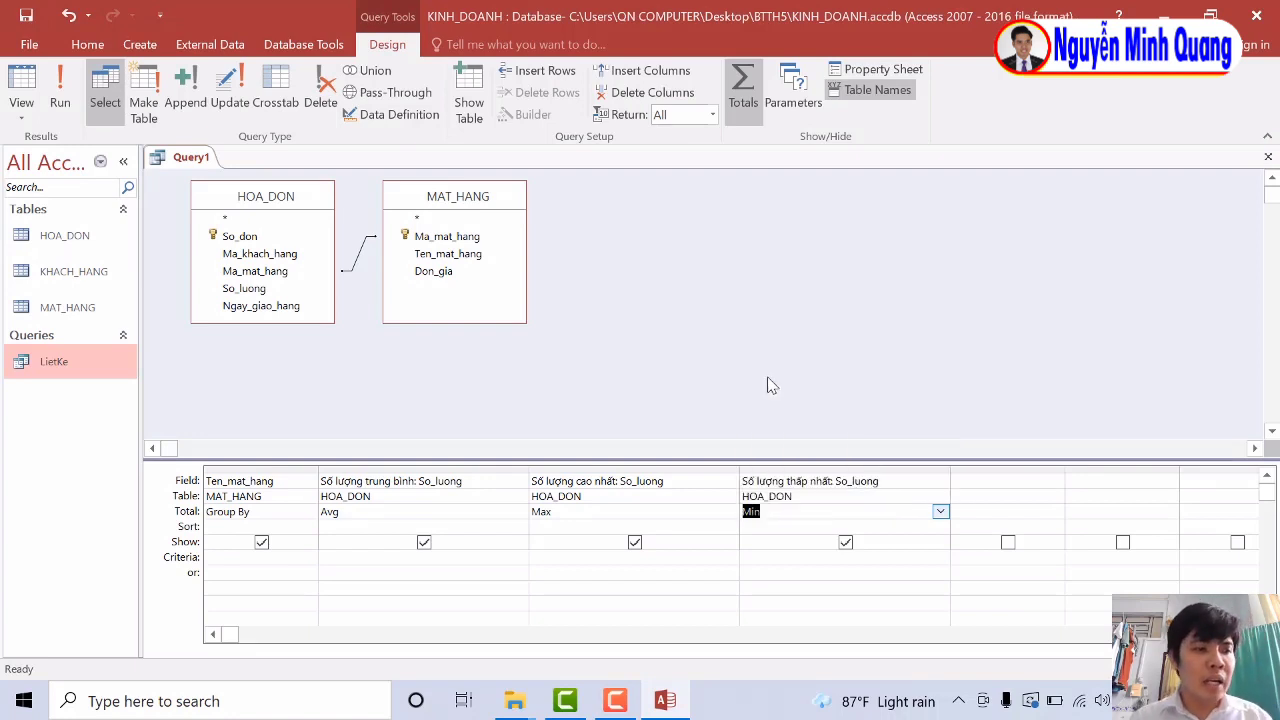
Run the query and widen the three quantity columns so their full headings and values fit.
left_click(62, 107)
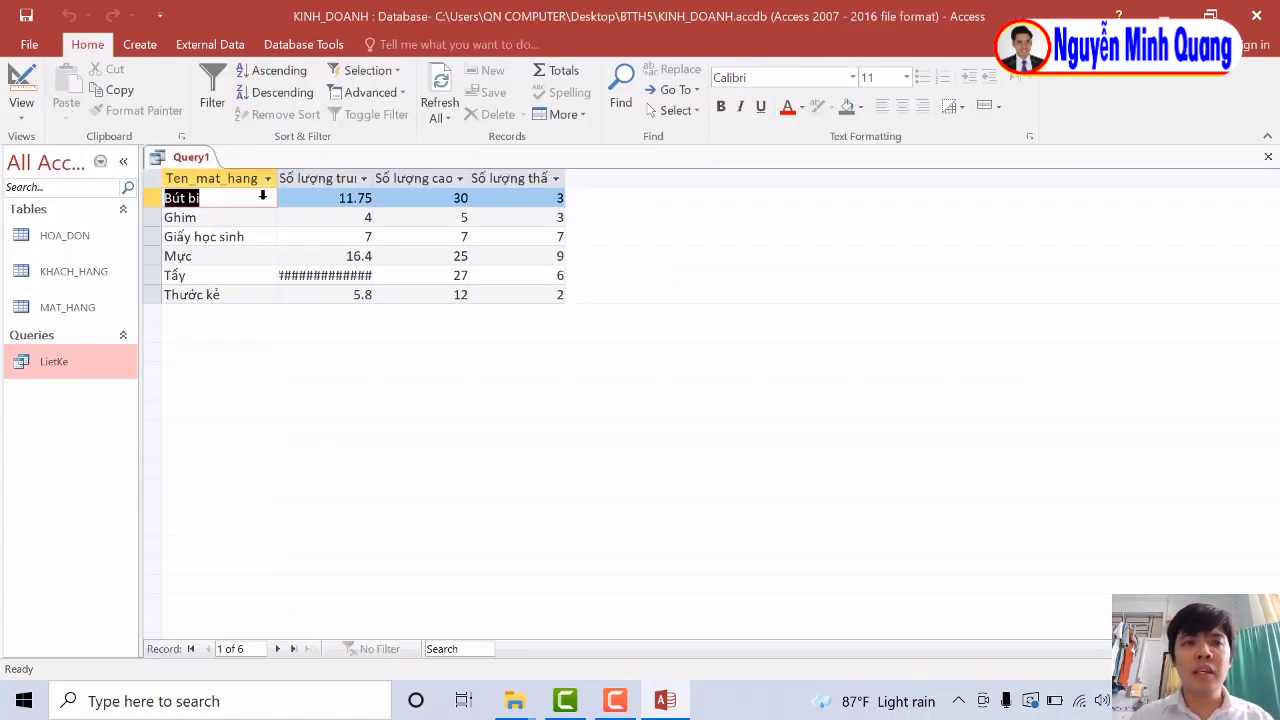
left_click_drag(326, 177, 553, 180)
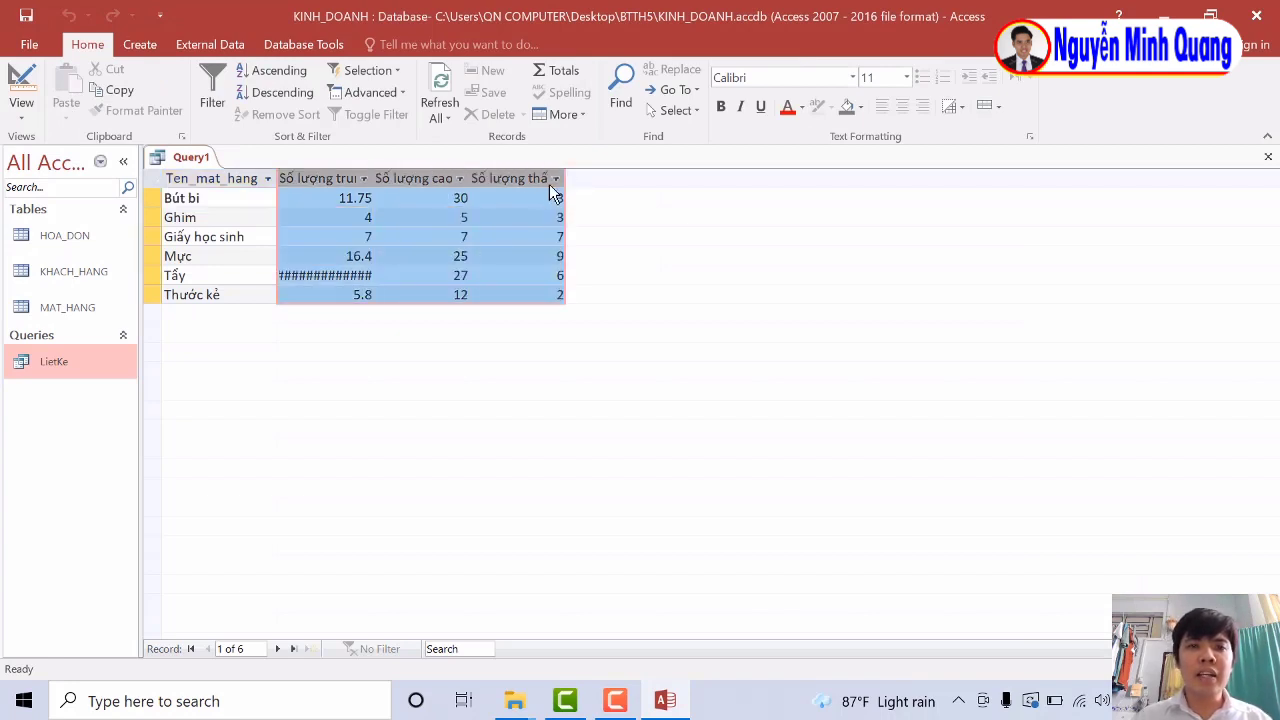
left_click_drag(645, 196, 641, 196)
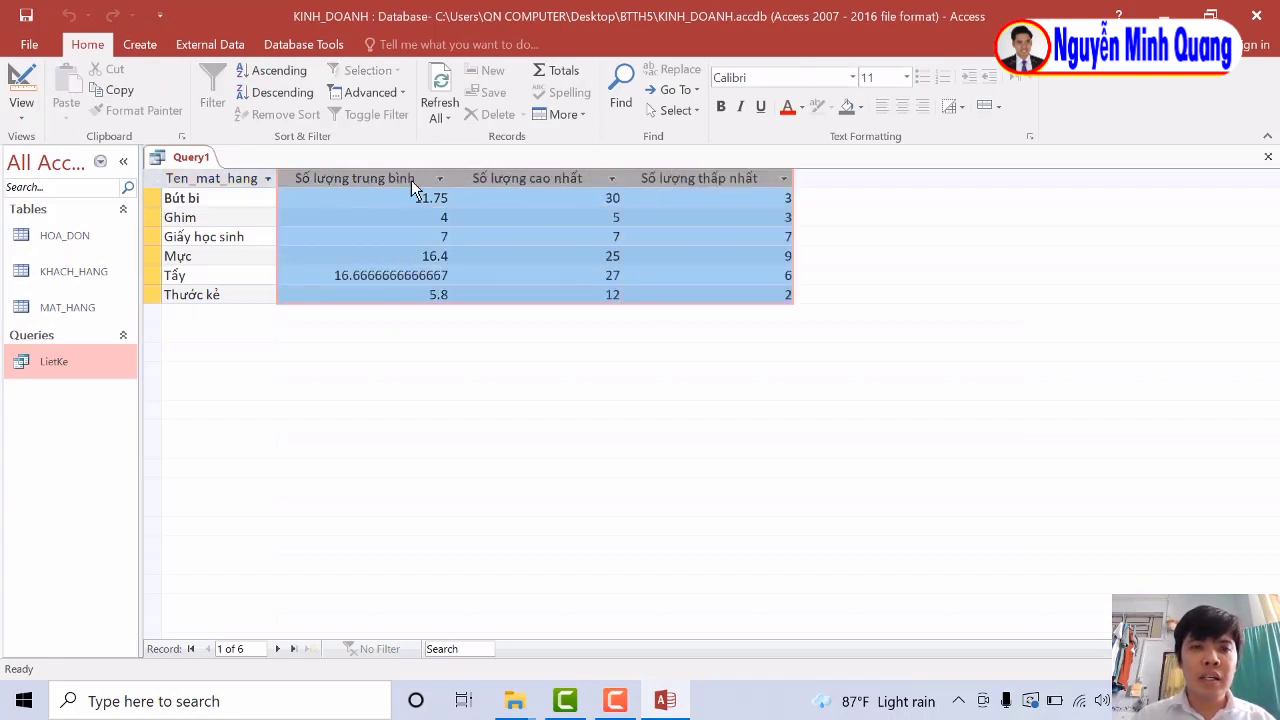
Examine the Số lượng trung bình results, including the average for the Tẩy row.
left_click(351, 216)
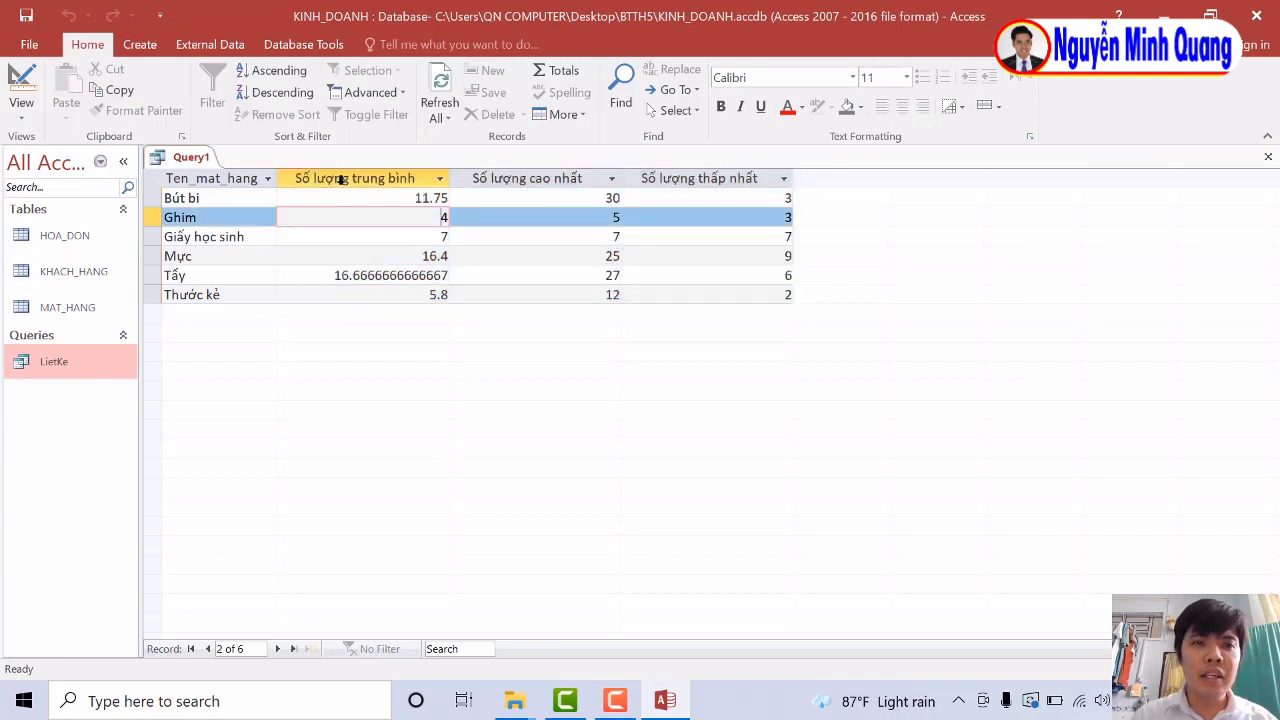
left_click(150, 198)
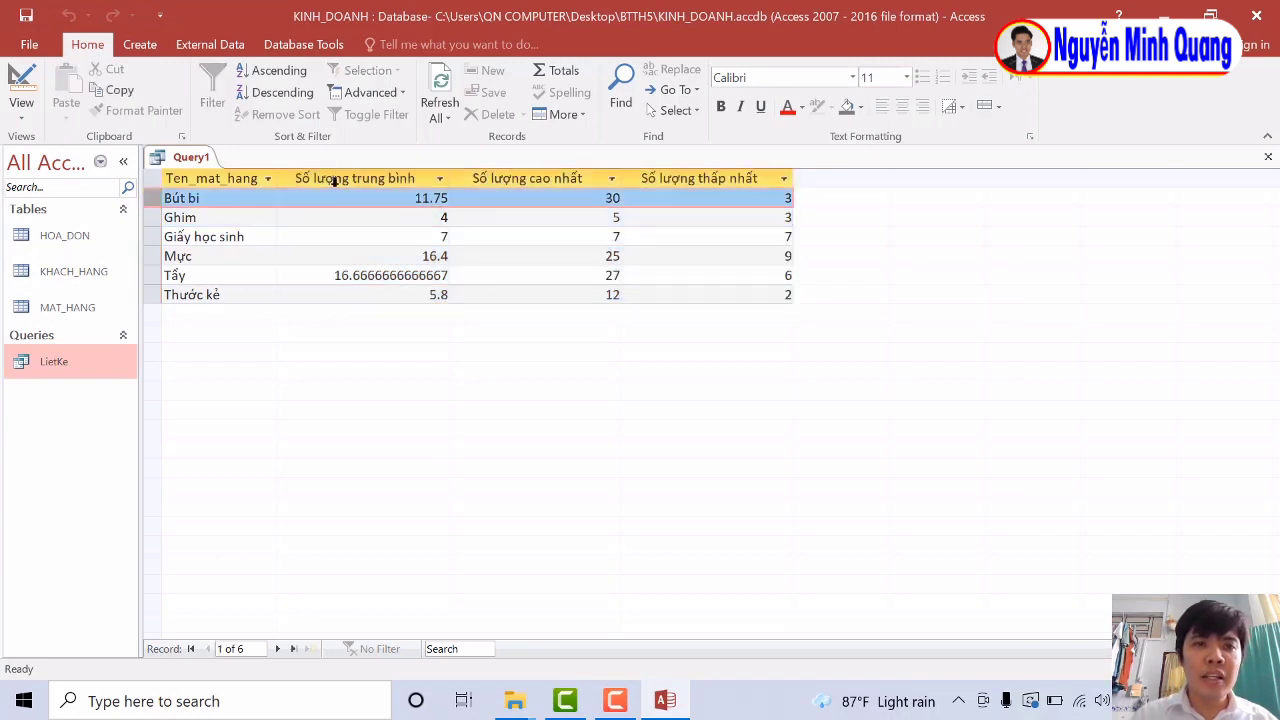
left_click(351, 176)
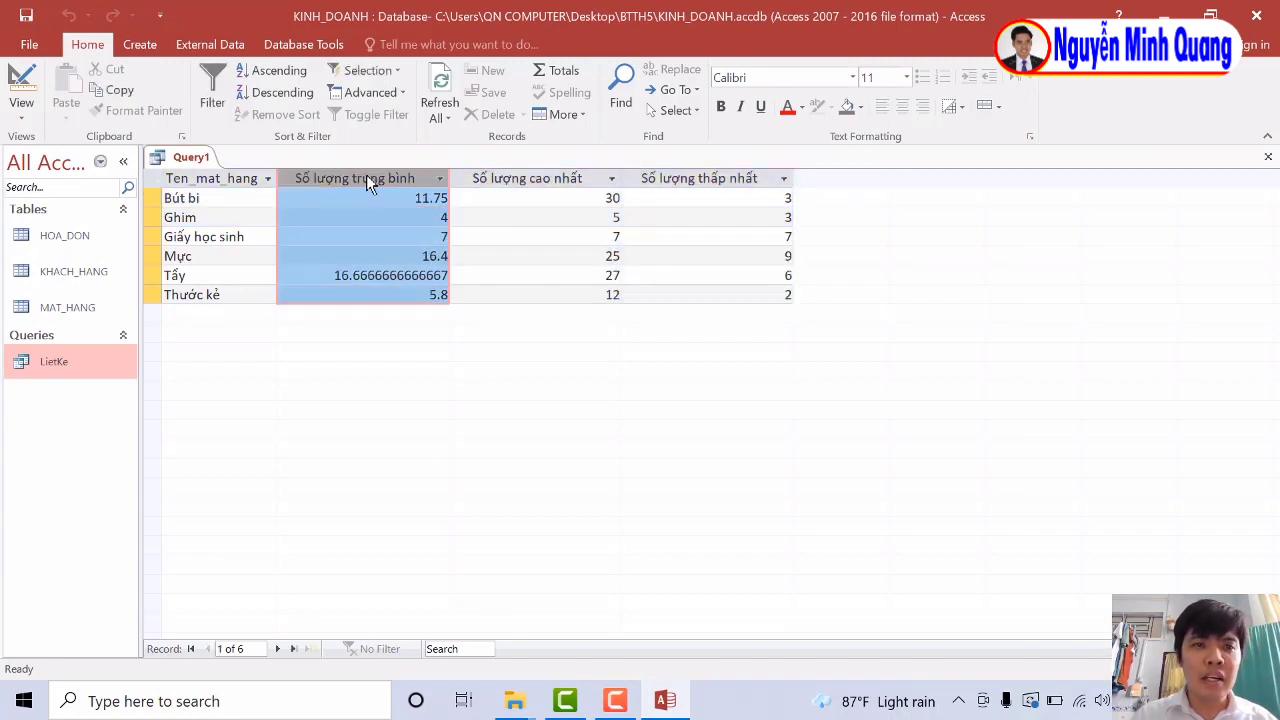
left_click(326, 272)
left_click_drag(328, 273, 455, 278)
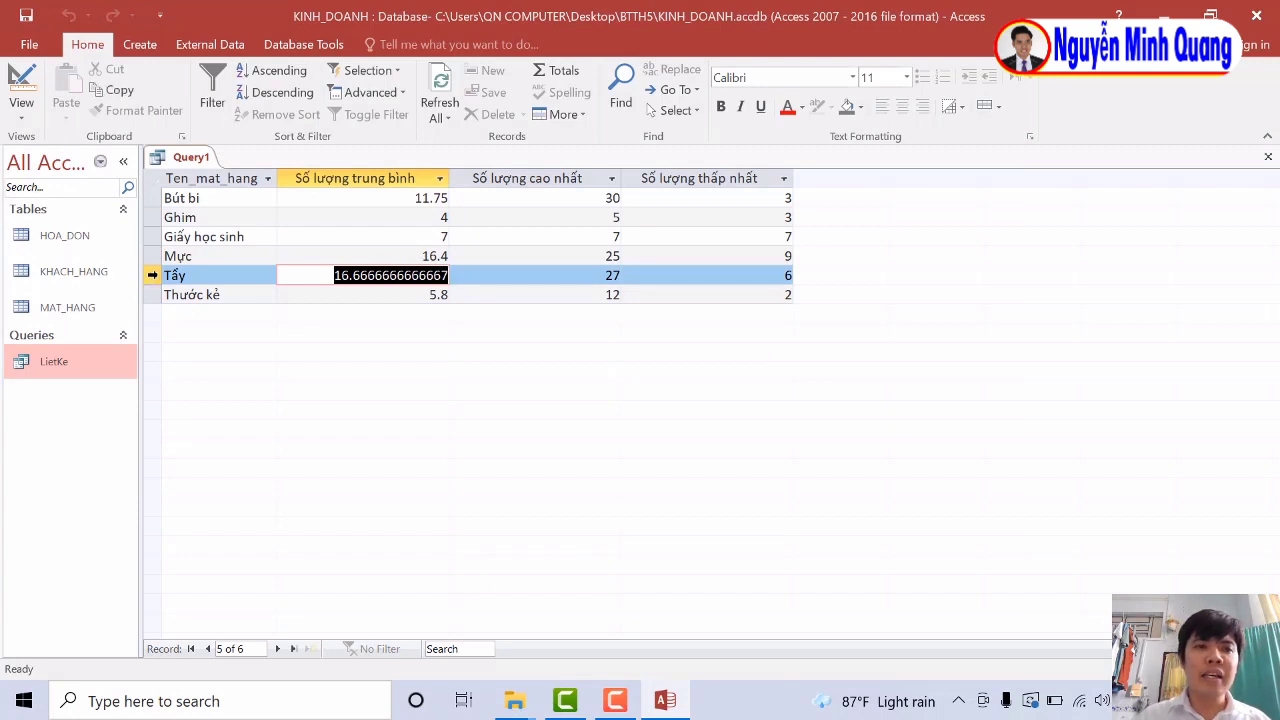
Examine the average, highest and lowest quantity columns, including the Tẩy row, Bút bi's highest and lowest values, and Thước kẻ's lowest value.
left_click(146, 272)
left_click_drag(329, 277, 471, 284)
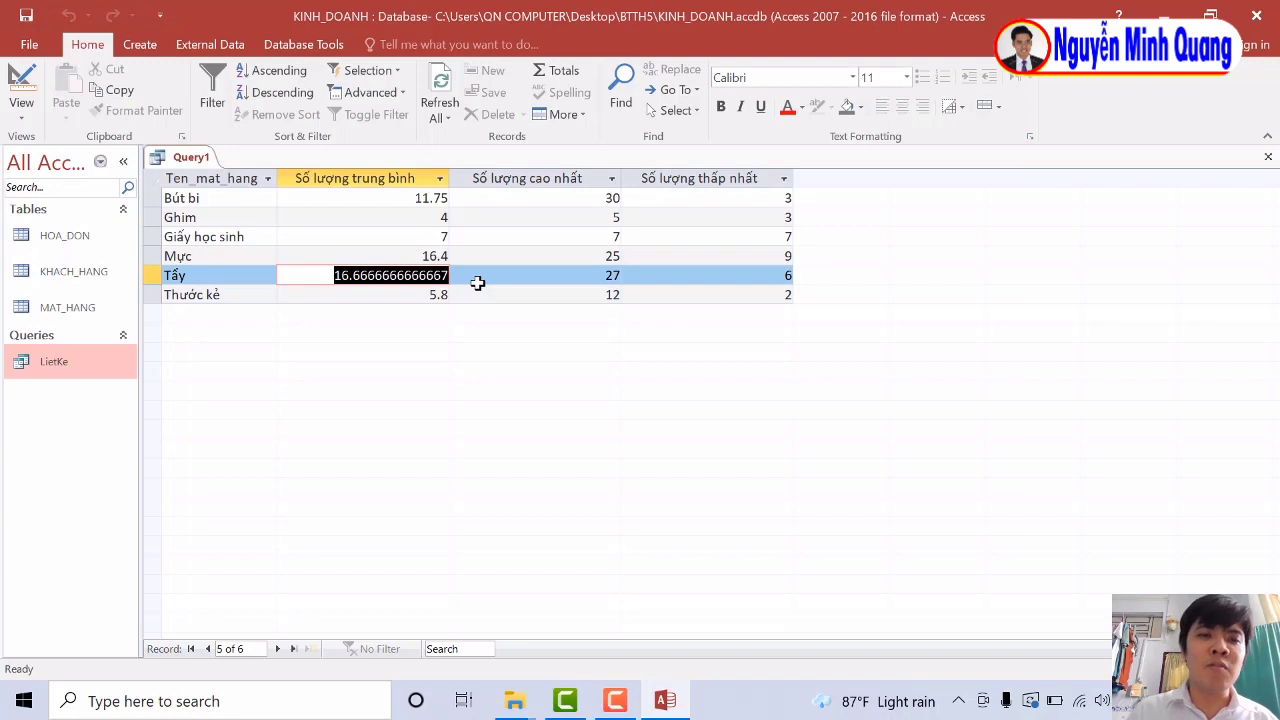
left_click(360, 178)
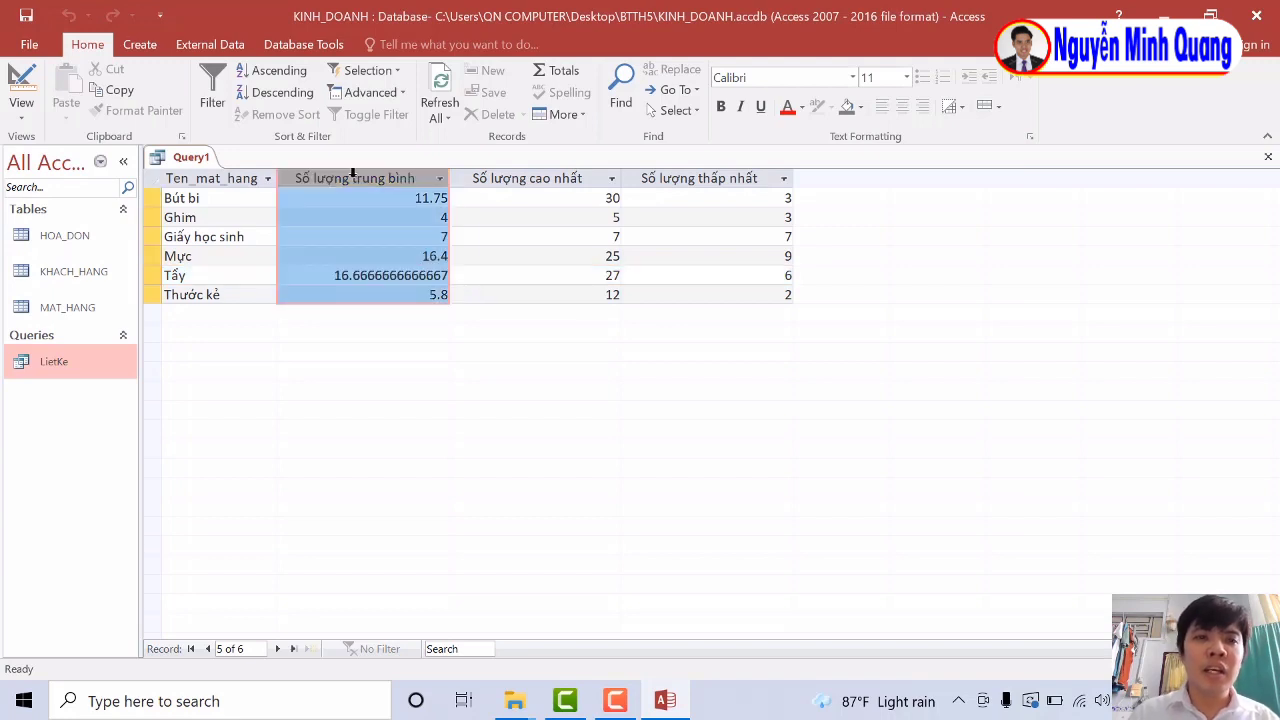
left_click(573, 177)
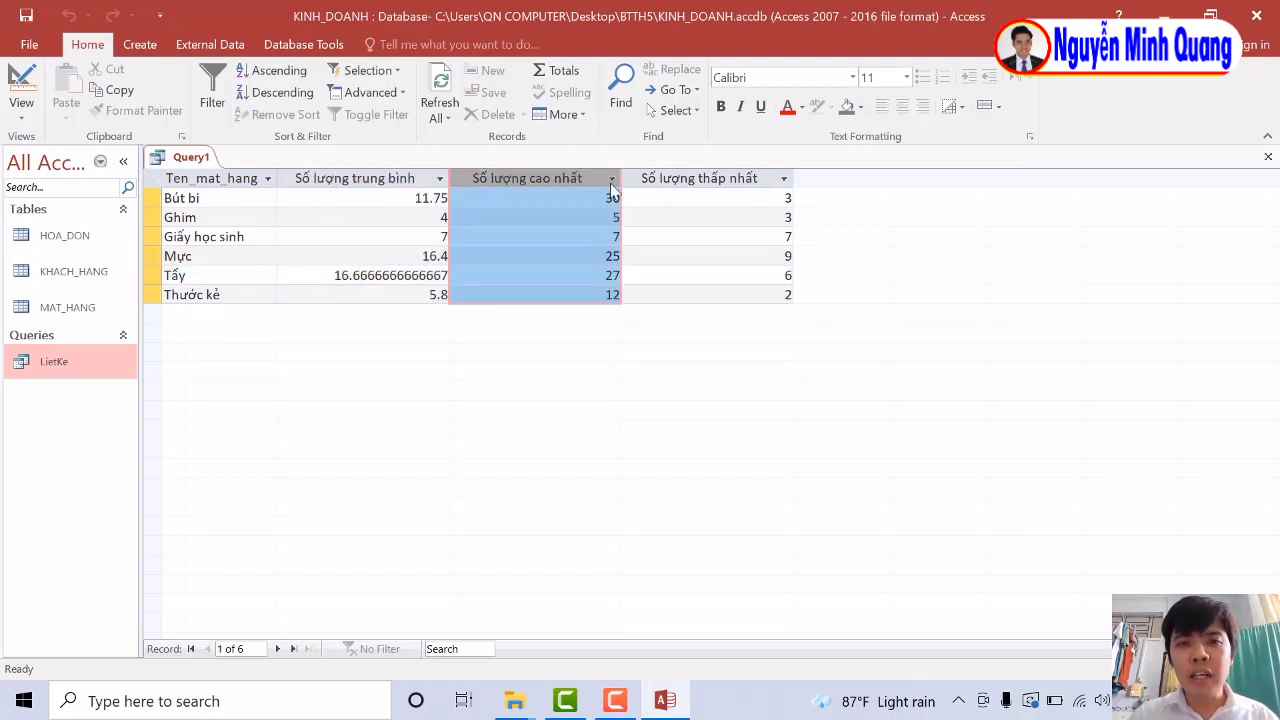
left_click(605, 198)
left_click_drag(597, 198, 611, 198)
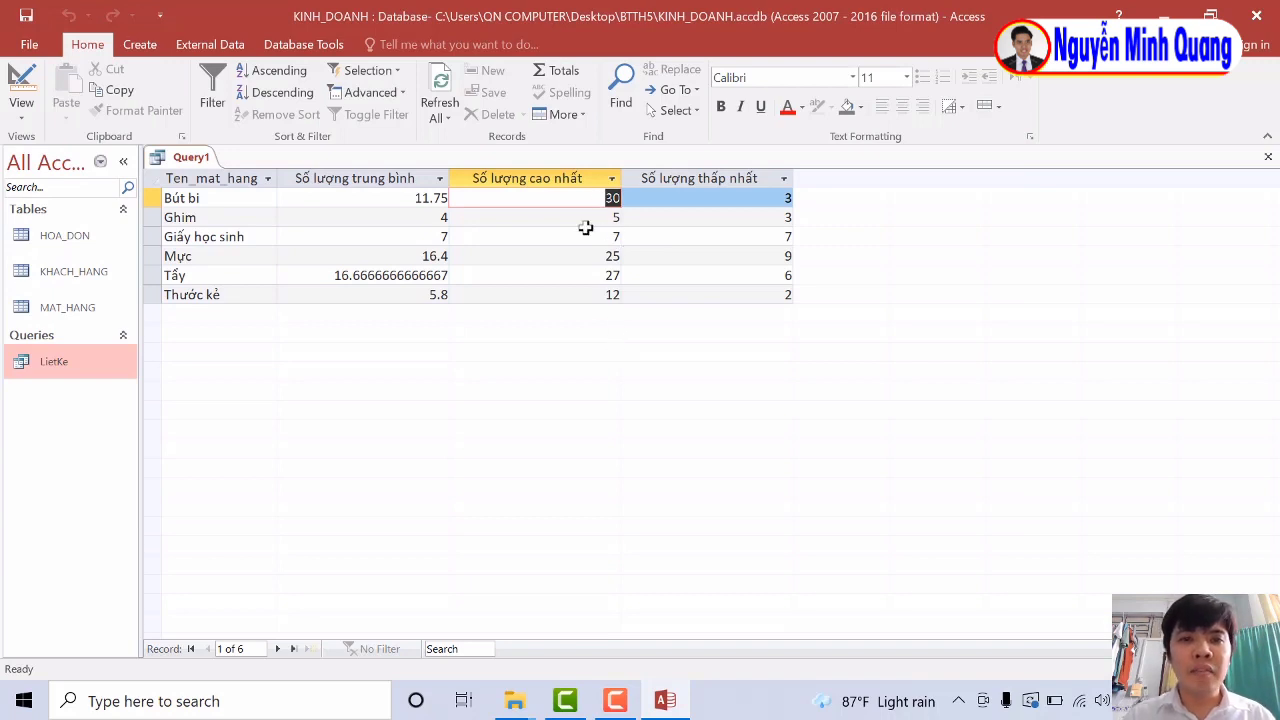
left_click(704, 176)
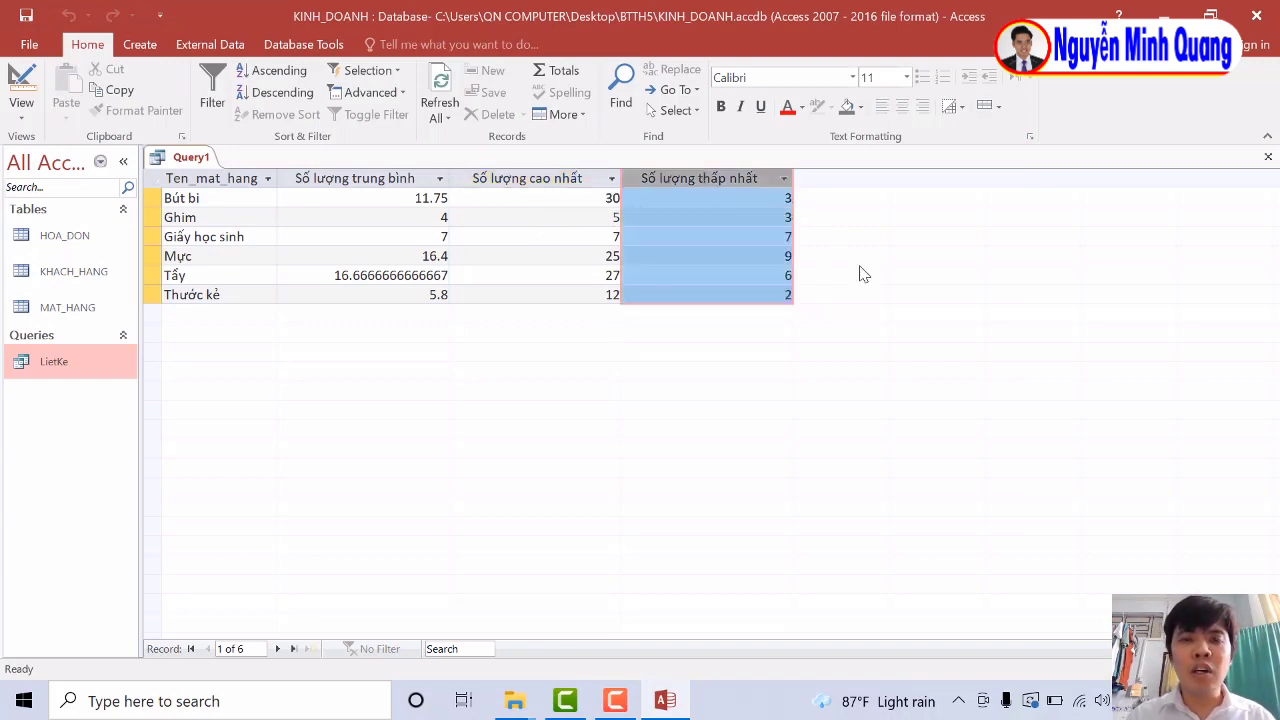
left_click(781, 200)
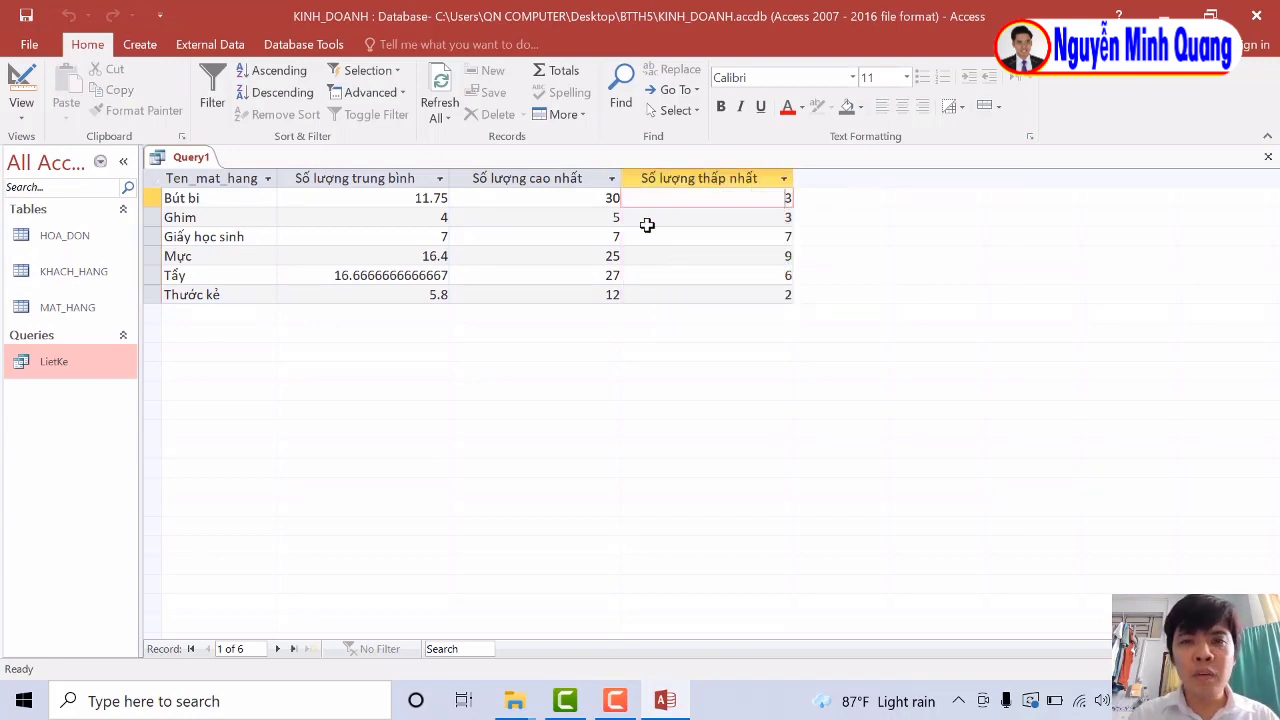
left_click_drag(771, 200, 807, 193)
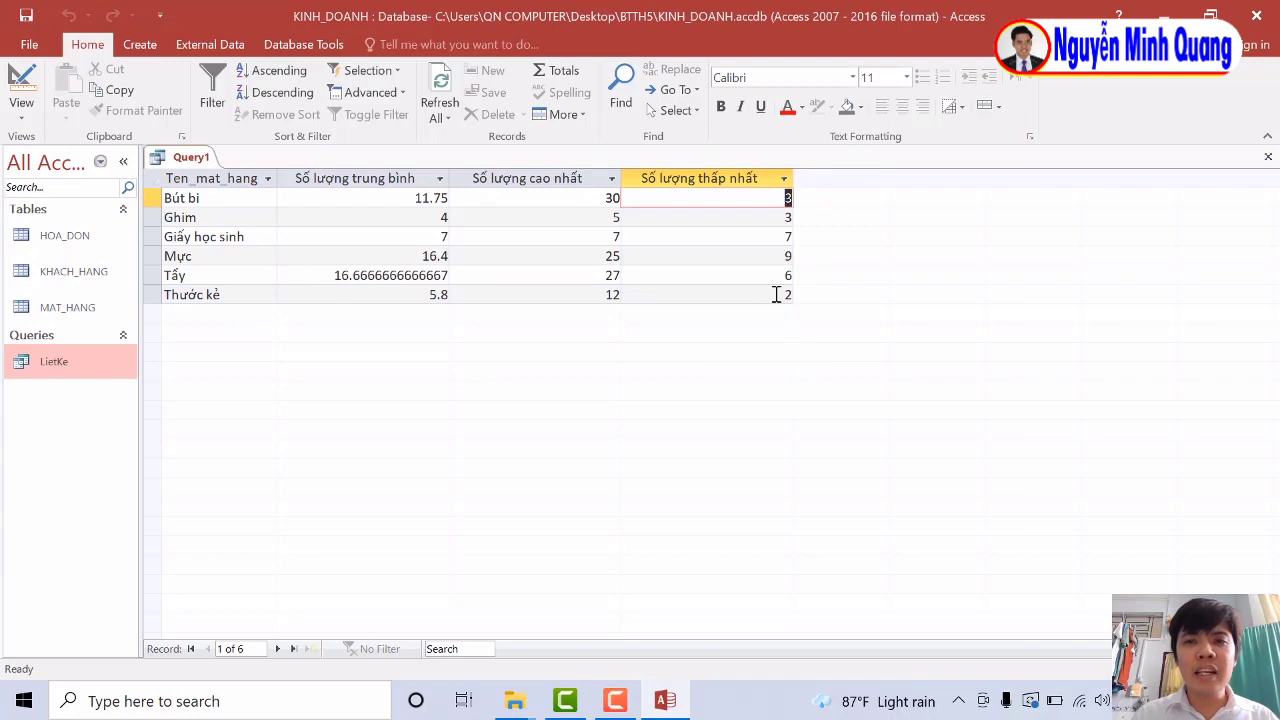
left_click_drag(777, 294, 805, 296)
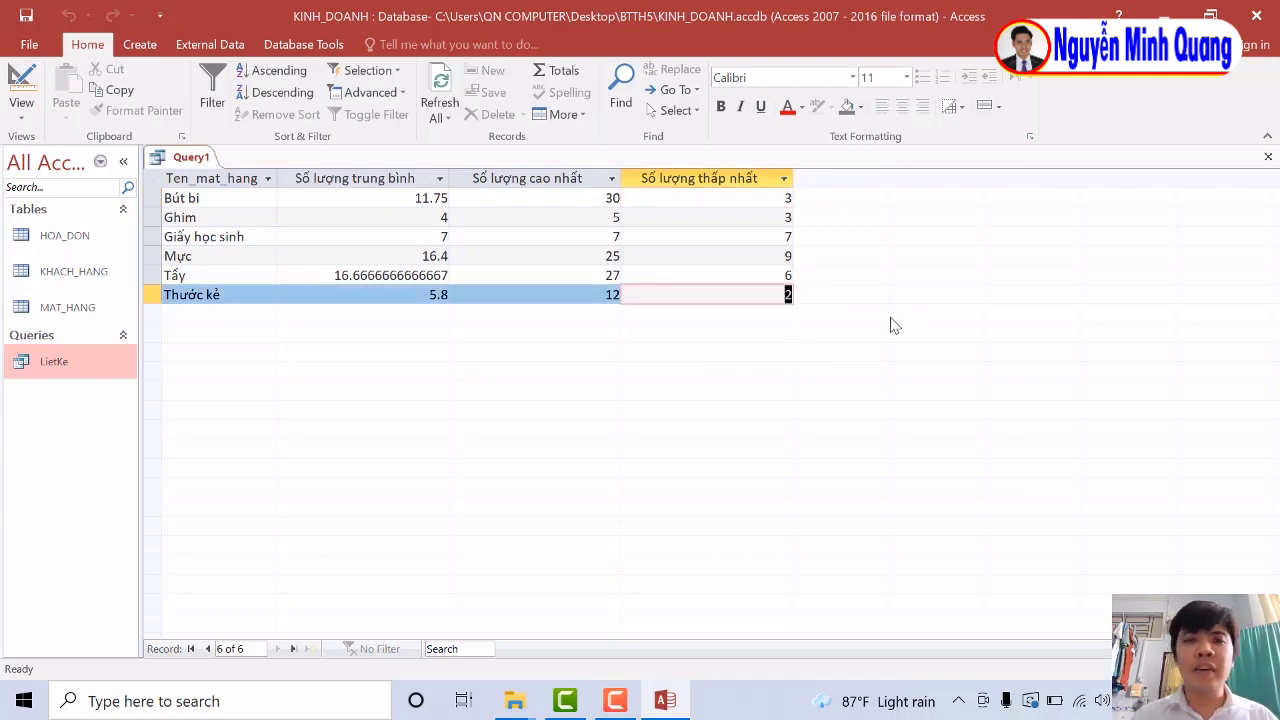